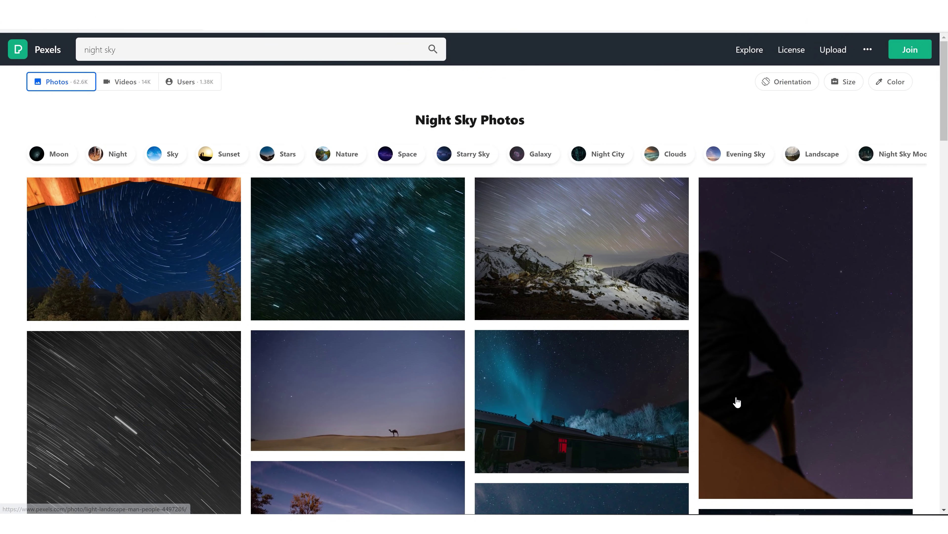
# Browse the night sky photos on Pexels and examine the star detail of several images at full size
pyautogui.scroll(-15, 732, 396)
pyautogui.scroll(-5, 711, 395)
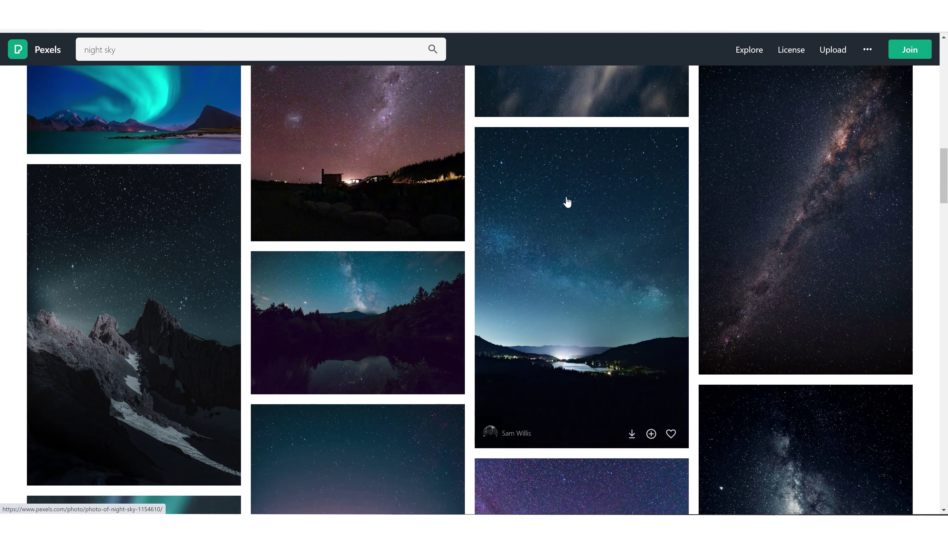
pyautogui.click(566, 201)
pyautogui.click(426, 192)
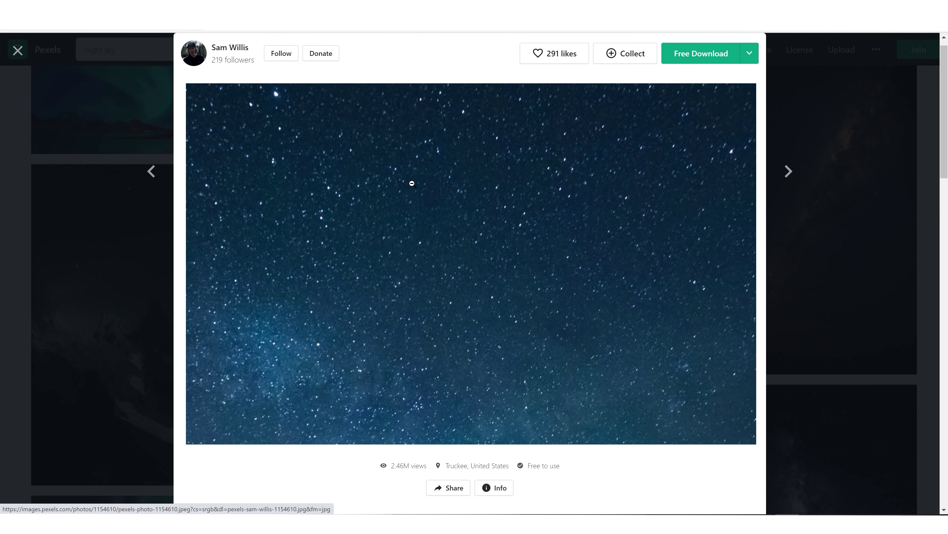
pyautogui.click(818, 216)
pyautogui.scroll(-5, 799, 250)
pyautogui.scroll(-10, 799, 249)
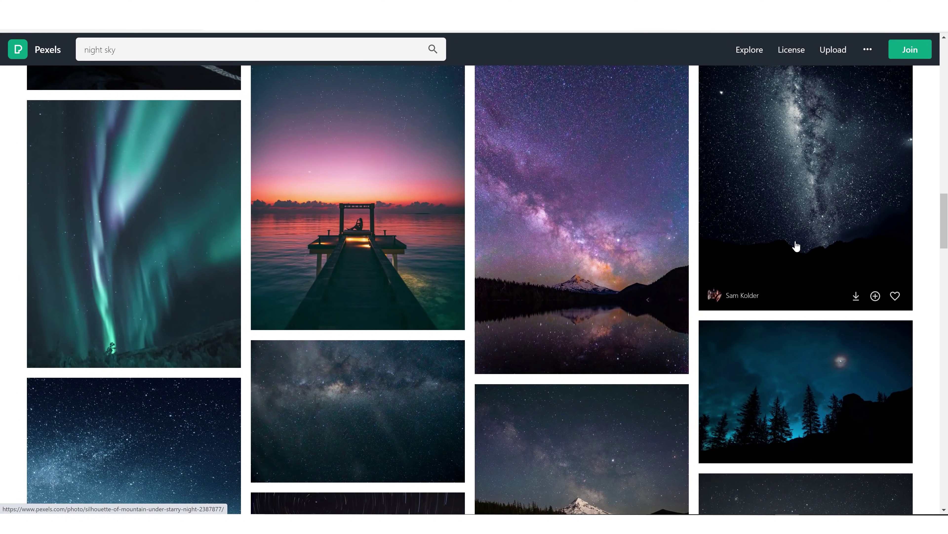
pyautogui.click(796, 246)
pyautogui.click(461, 220)
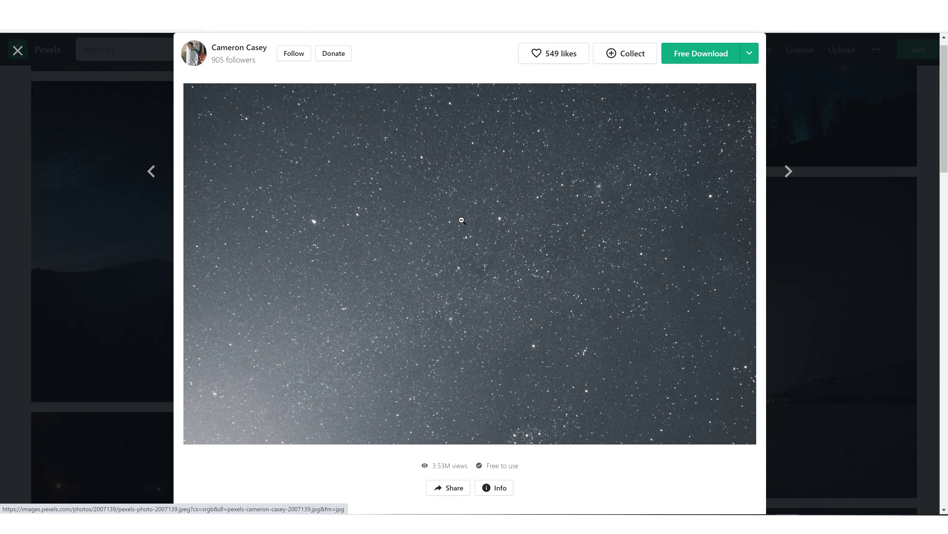
pyautogui.click(462, 221)
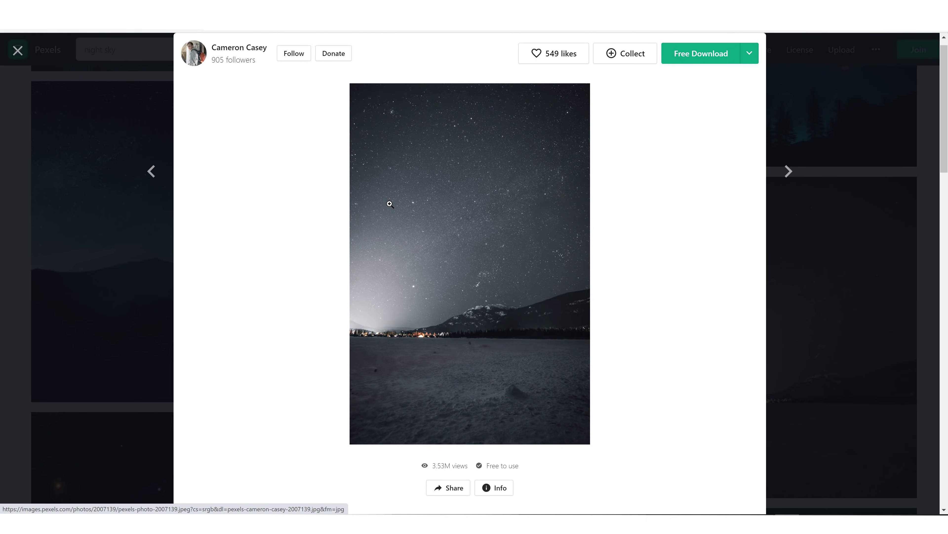
pyautogui.click(937, 203)
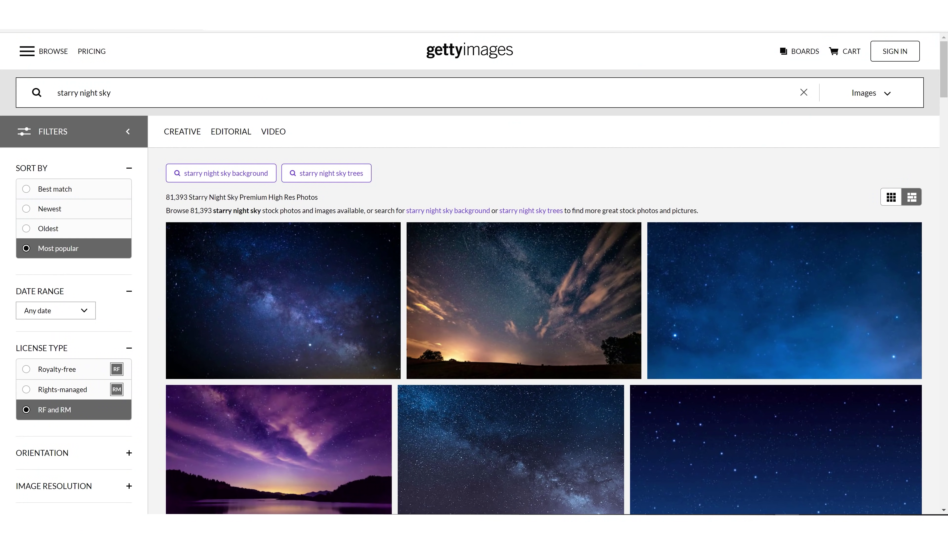
# Browse the starry night sky results on Getty Images and enlarge the photo of the Milky Way with stars and space dust
pyautogui.scroll(-8, 371, 173)
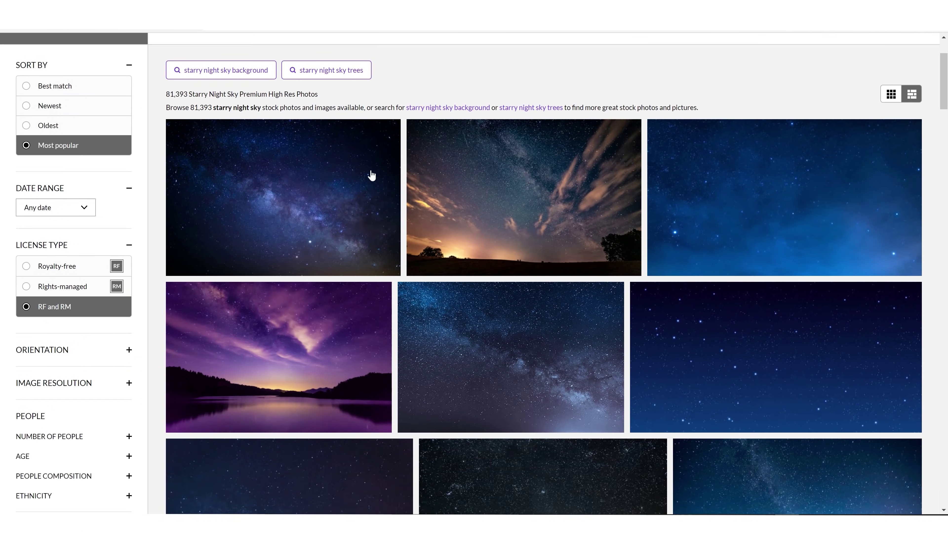
pyautogui.scroll(-3, 502, 273)
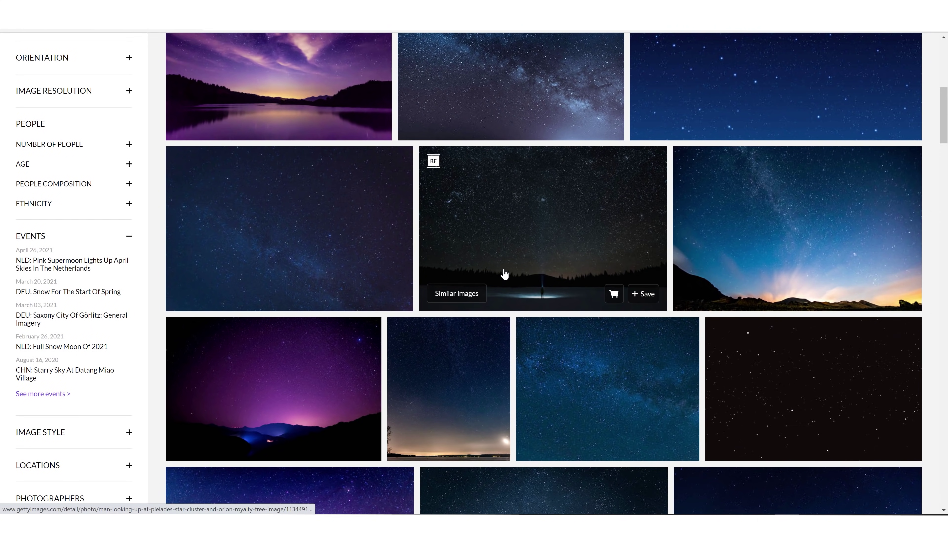
pyautogui.click(270, 232)
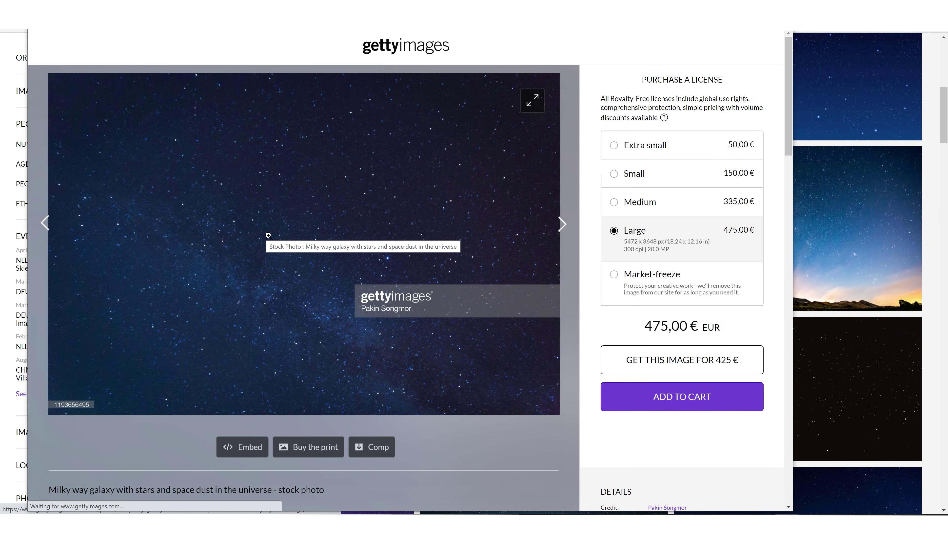
pyautogui.click(338, 219)
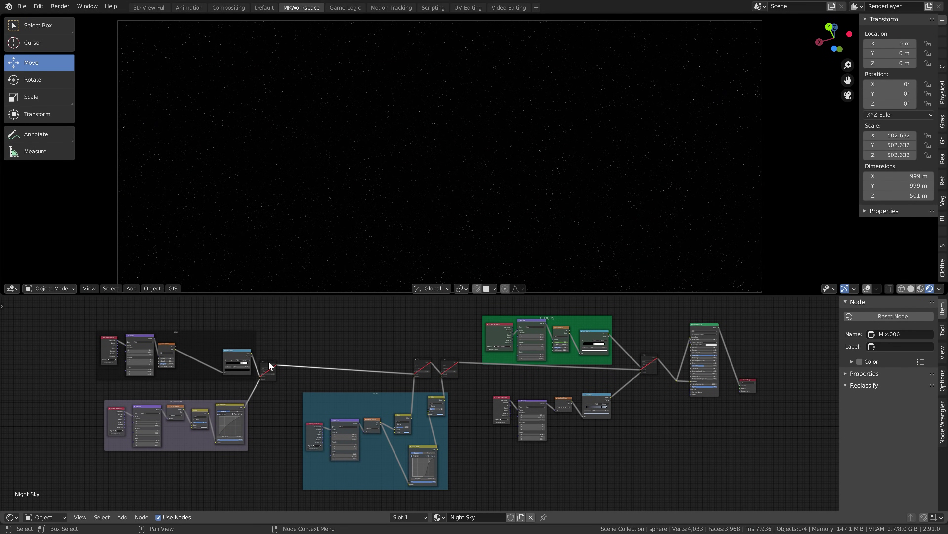
# In Blender, unmute the four muted Mix nodes in the Night Sky material to enable all its layers
pyautogui.press('m')
pyautogui.click(421, 362)
pyautogui.press('m')
pyautogui.click(446, 363)
pyautogui.press('m')
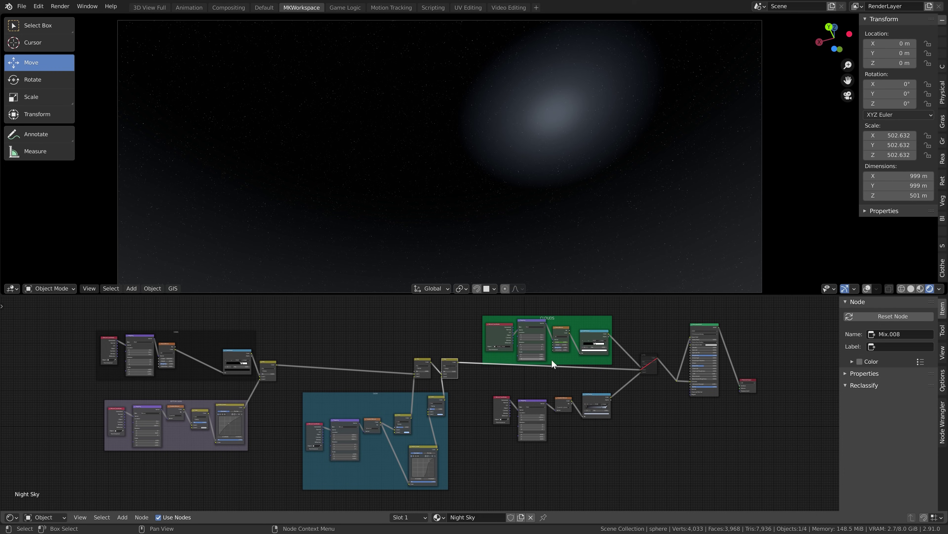
pyautogui.click(648, 361)
pyautogui.press('m')
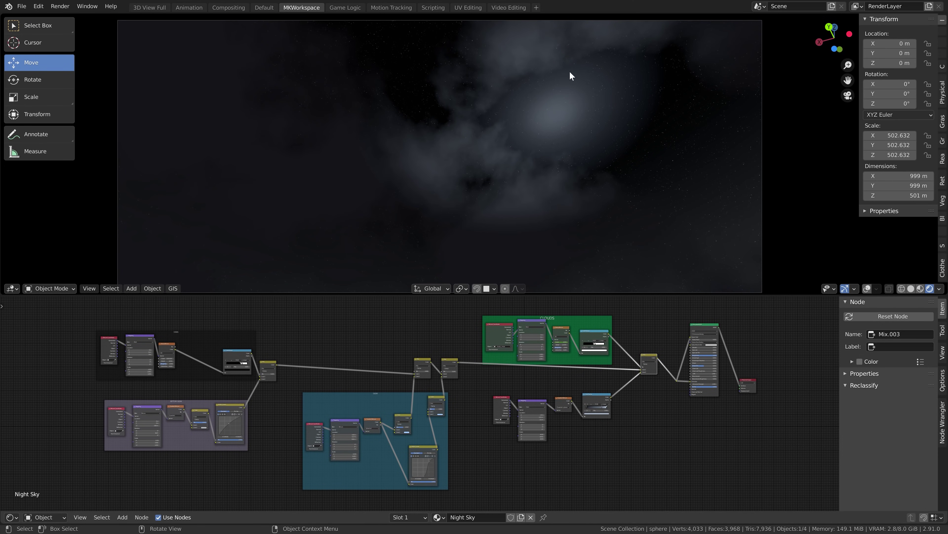
# Unhide the moon, deselect everything, play the animation, and fly through the night sky in a maximized viewport
pyautogui.hotkey('alt', 'h')
pyautogui.hotkey('alt', 'a')
pyautogui.press('space')
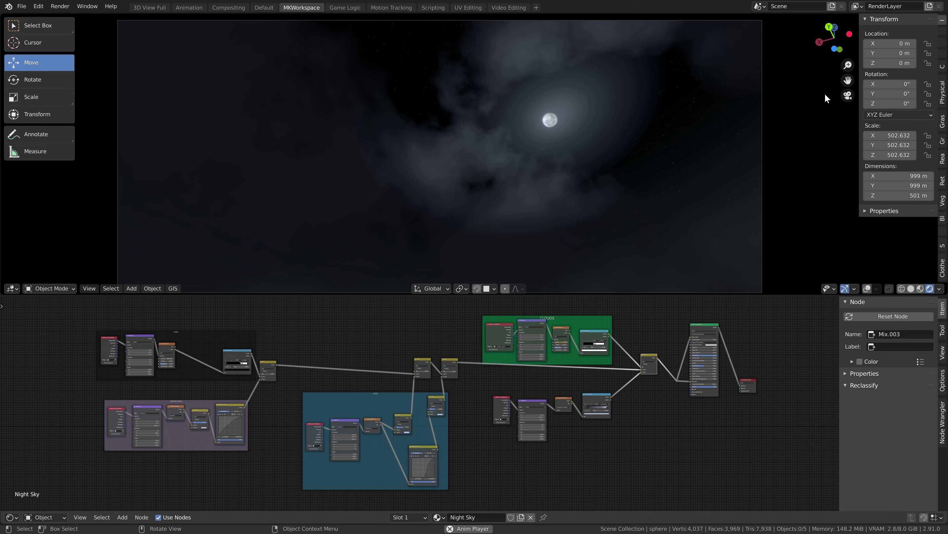
pyautogui.hotkey('ctrl', 'space')
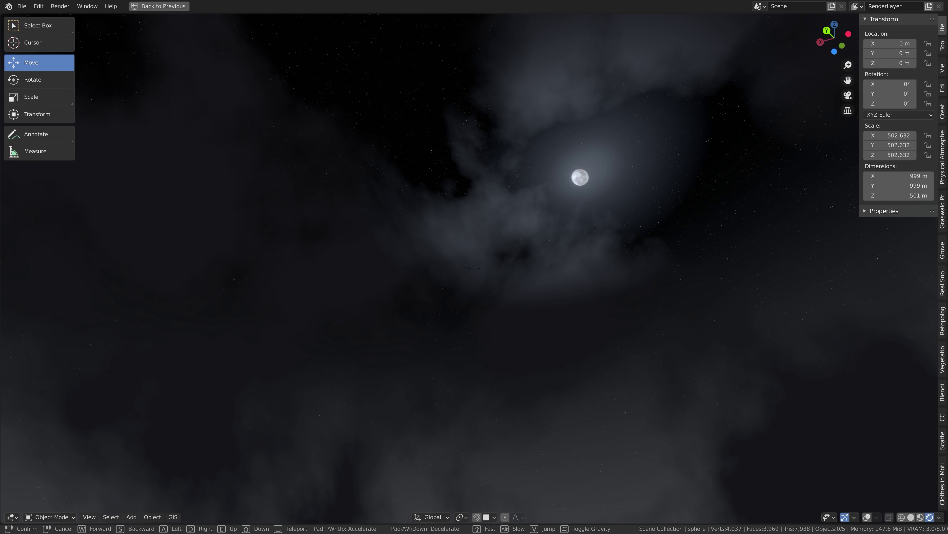
pyautogui.hotkey('shift', '`')
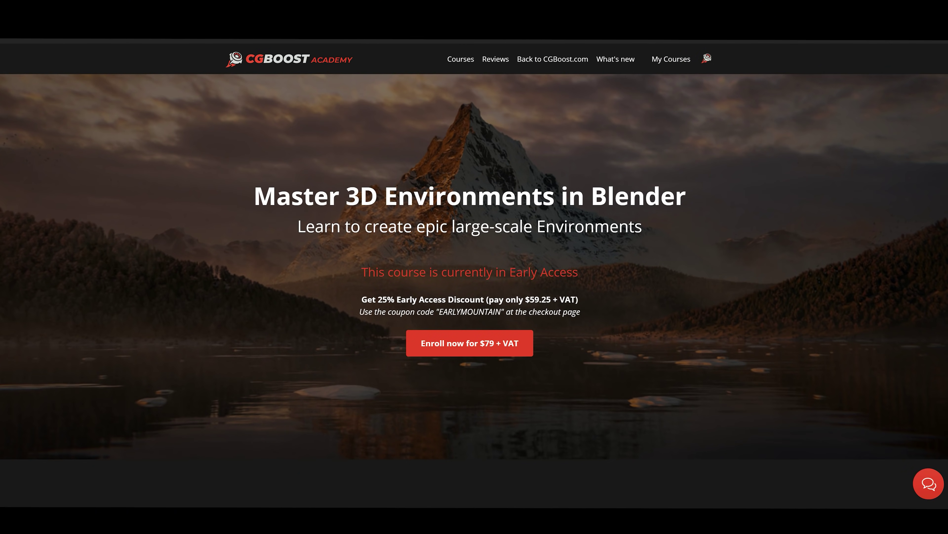
# Look through the Master 3D Environments in Blender course page, including its student reviews
pyautogui.scroll(-12, 474, 272)
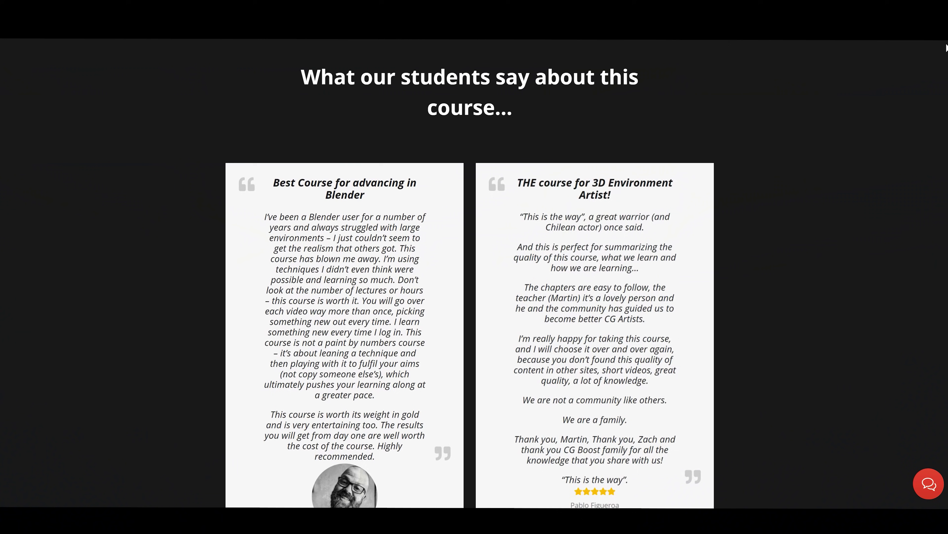
pyautogui.scroll(-10, 946, 47)
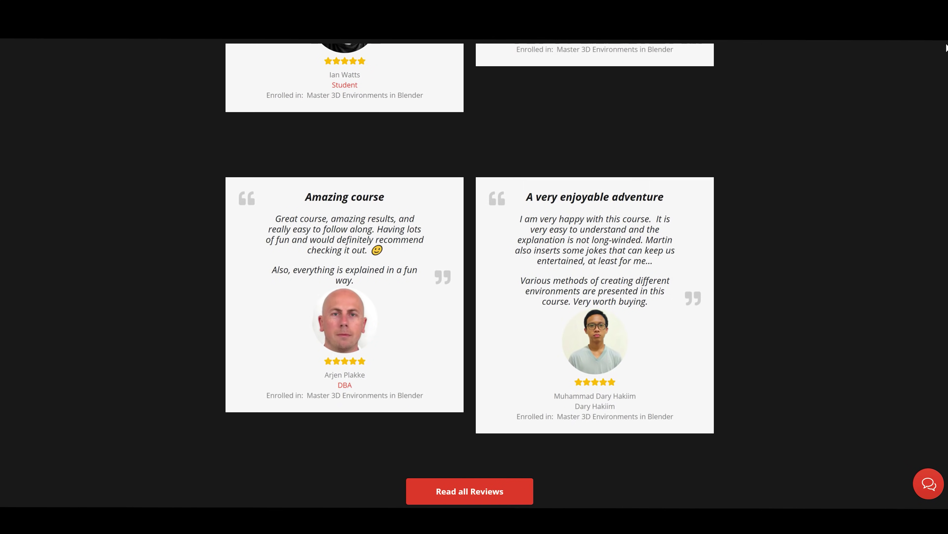
pyautogui.scroll(-20, 947, 48)
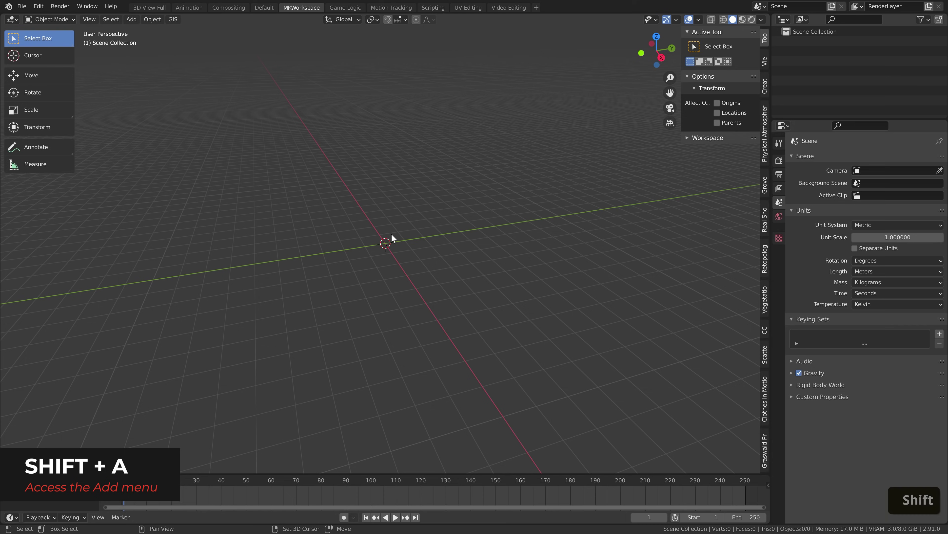
# Add a UV sphere at the origin of the empty scene and scale it up to about 16 m across
pyautogui.hotkey('shift', 'a')
pyautogui.click(456, 262)
pyautogui.press('s')
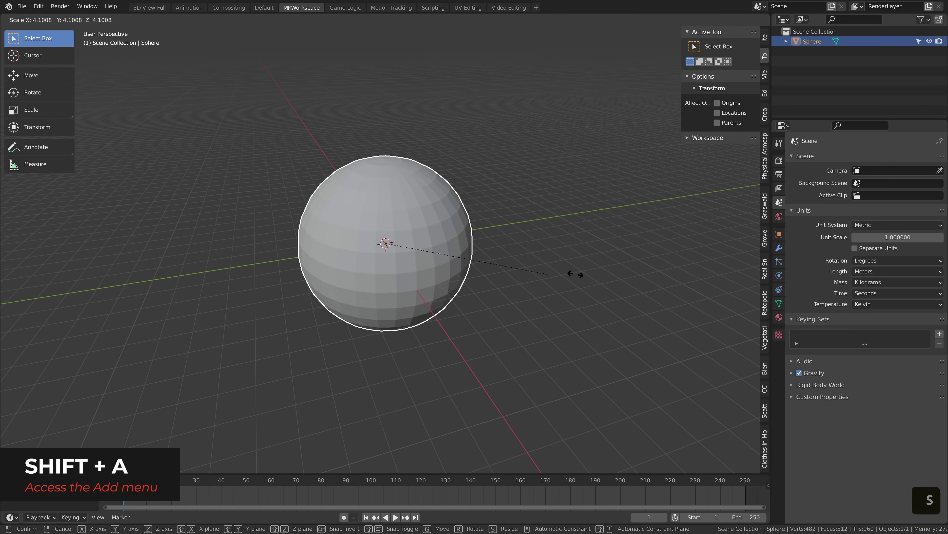
pyautogui.click(706, 273)
# Set the sphere's X, Y and Z dimensions to 1000 m
pyautogui.click(764, 37)
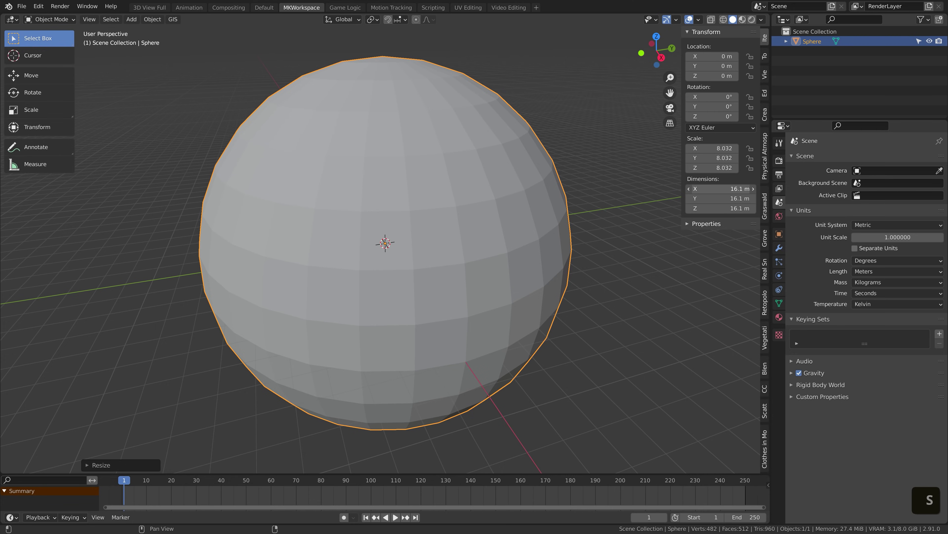
pyautogui.moveTo(738, 189); pyautogui.dragTo(739, 208)
pyautogui.write('1000')
pyautogui.press('Return')
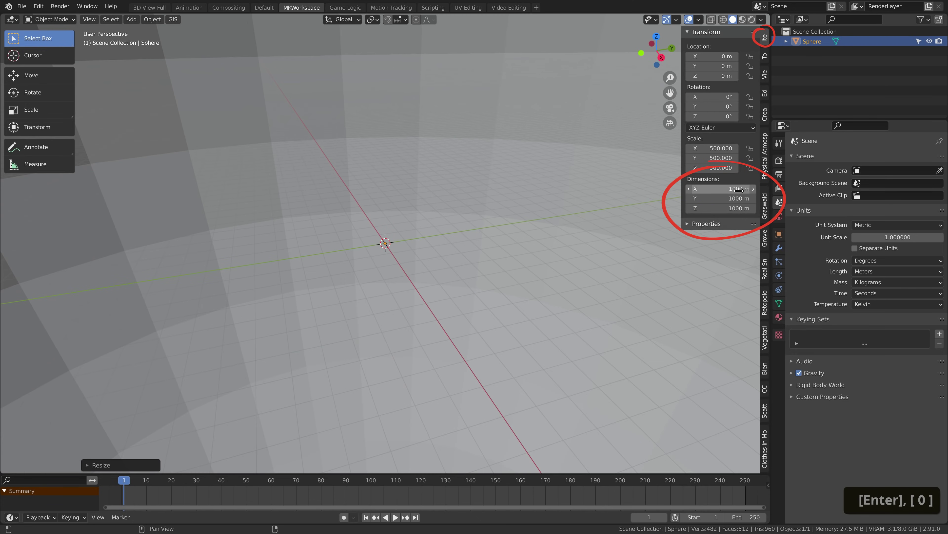
# Set the viewport's clip end distance to 10000 m
pyautogui.scroll(-10, 497, 258)
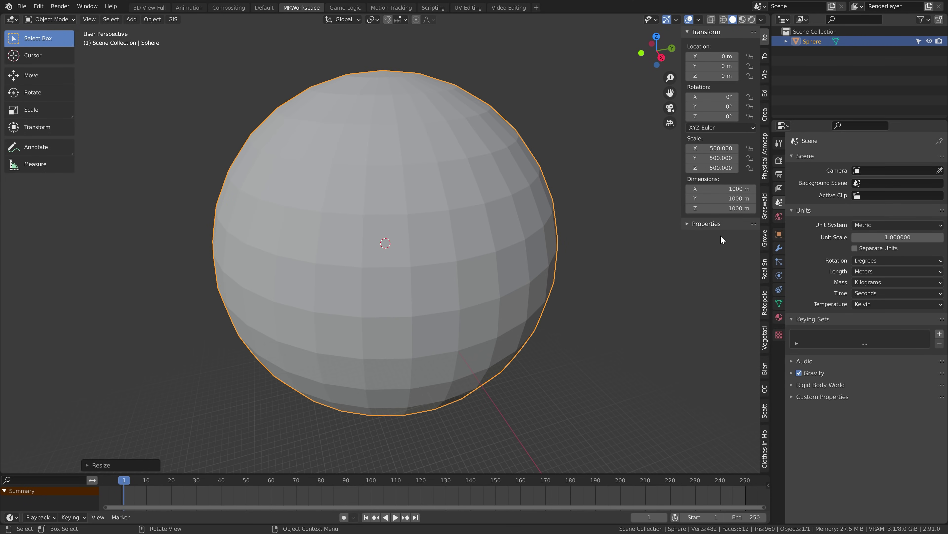
pyautogui.click(764, 74)
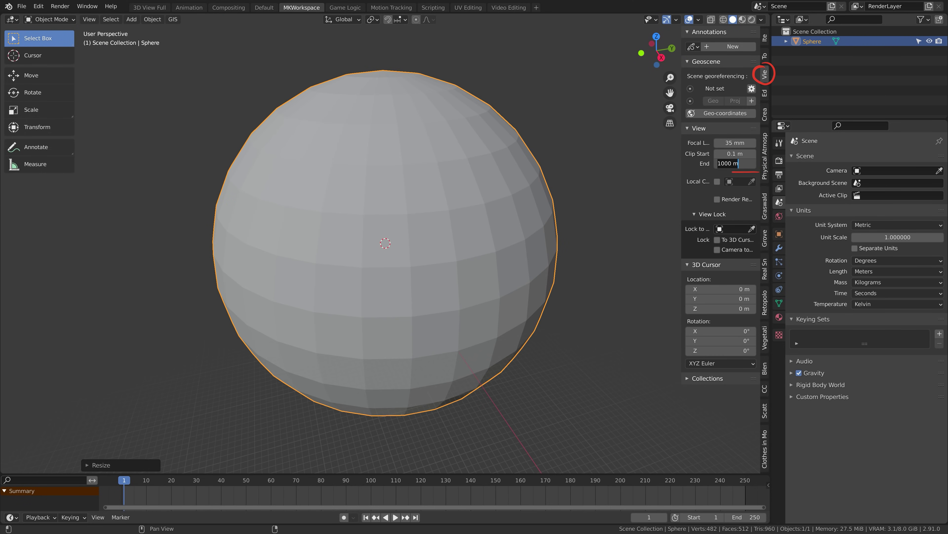
pyautogui.write('0')
pyautogui.press('Return')
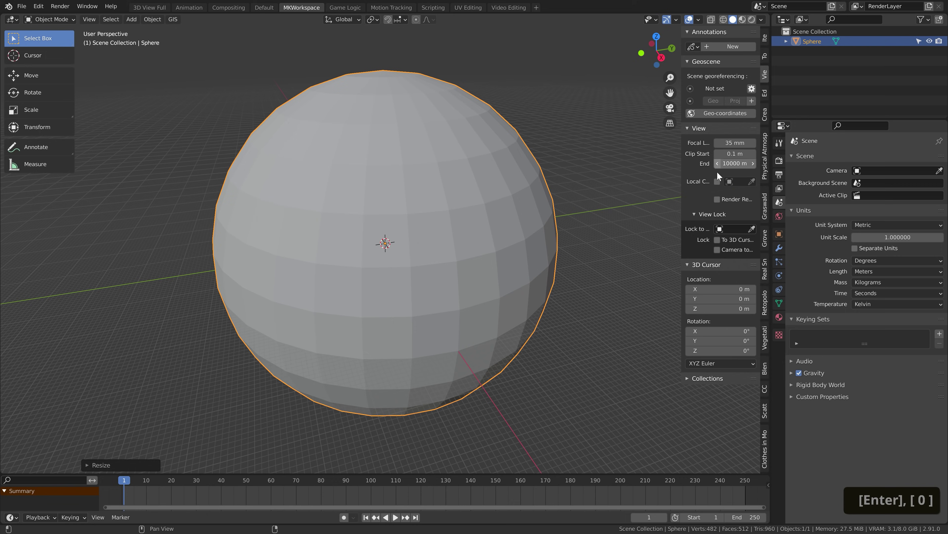
# Apply the sphere's scale and display its object properties
pyautogui.scroll(1, 390, 219)
pyautogui.hotkey('ctrl', 'a')
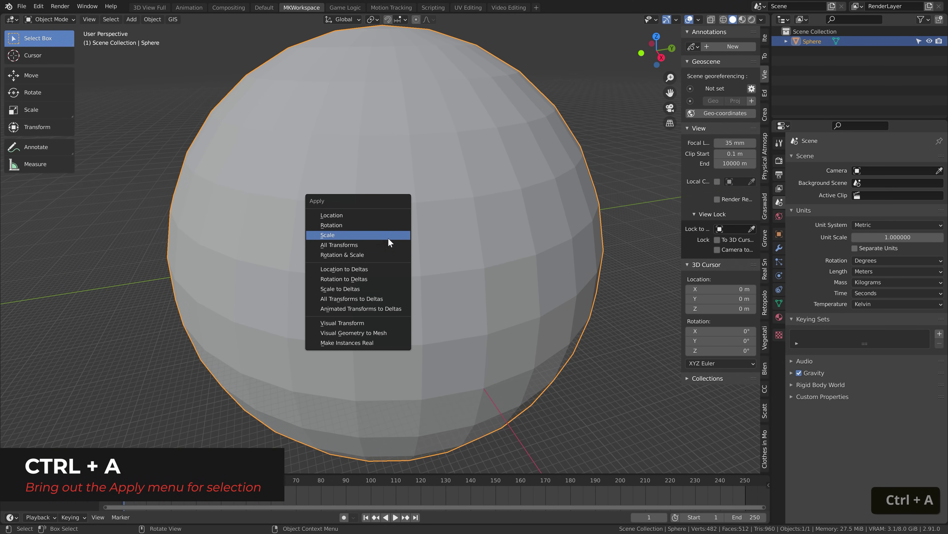
pyautogui.click(779, 234)
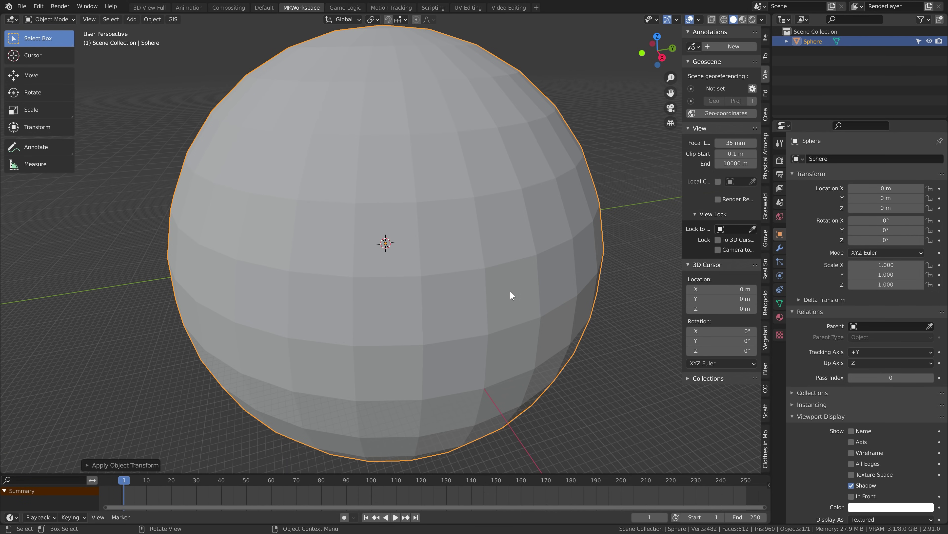
# Delete all sphere geometry below the equator in edit mode from the front view, leaving a hemisphere
pyautogui.scroll(-5, 560, 272)
pyautogui.press('Tab')
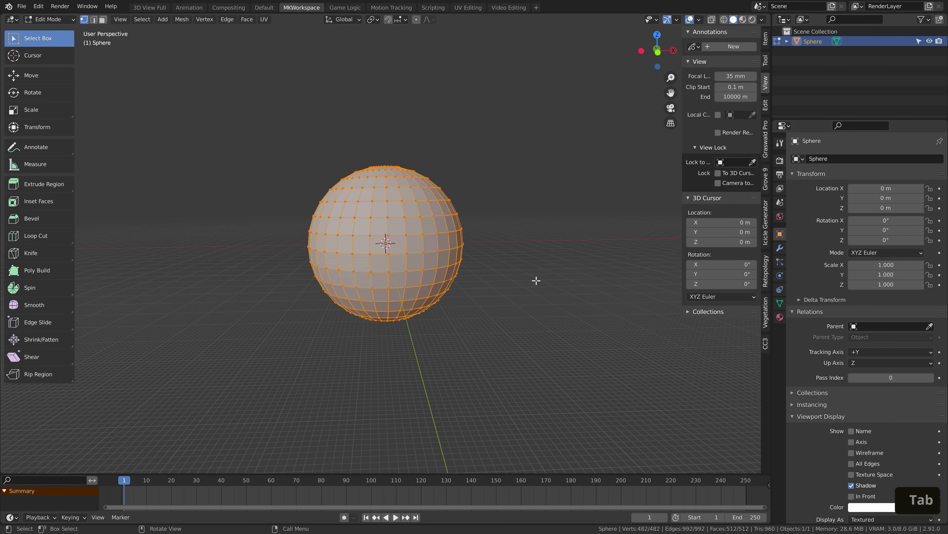
pyautogui.press('KP_1')
pyautogui.hotkey('alt', 'a')
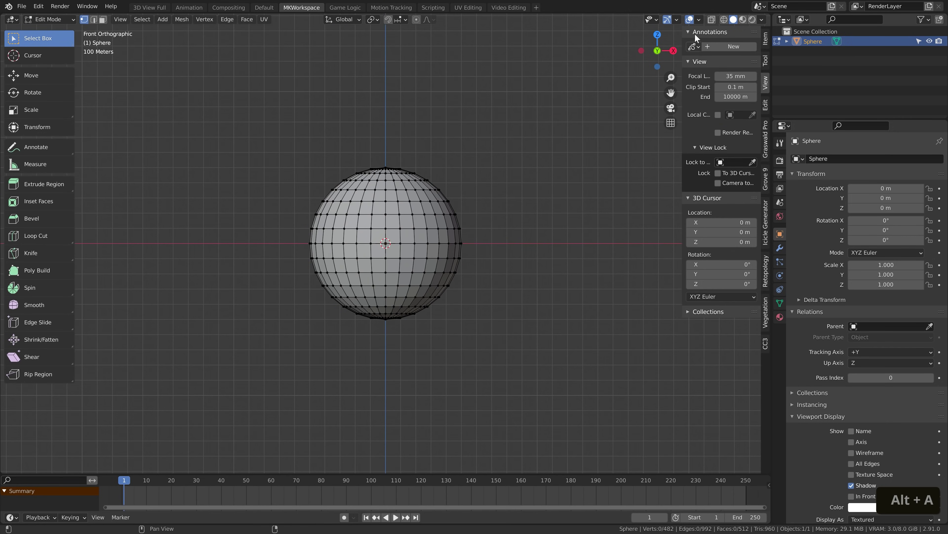
pyautogui.moveTo(292, 250); pyautogui.dragTo(495, 364)
pyautogui.press('Delete')
pyautogui.click(471, 283)
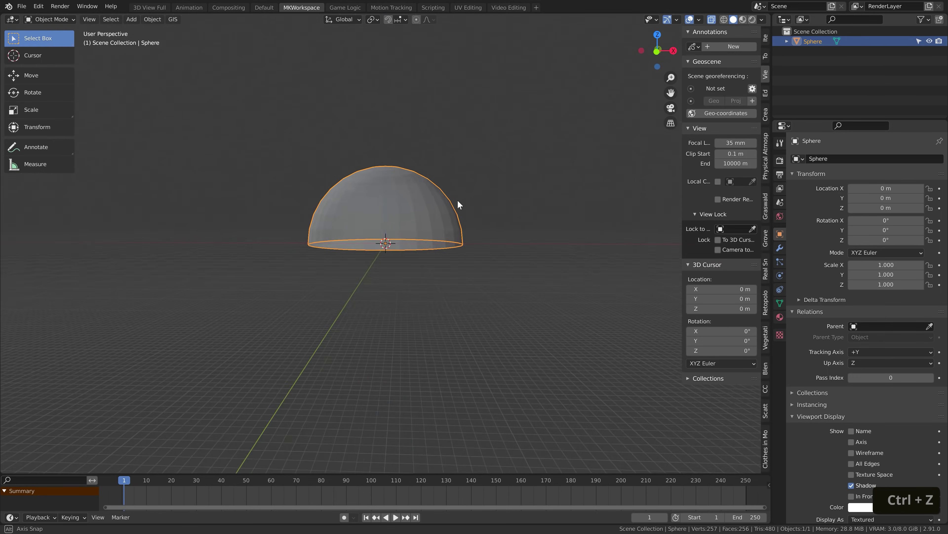
# Turn off X-ray display and check the hemisphere from several angles
pyautogui.moveTo(459, 204); pyautogui.dragTo(430, 246, button='middle')
pyautogui.scroll(3, 430, 245)
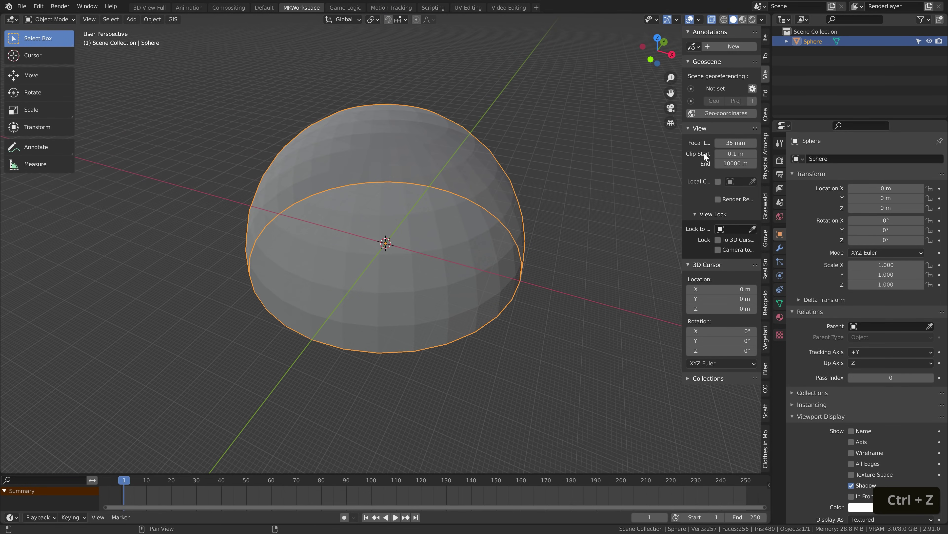
pyautogui.click(714, 20)
pyautogui.moveTo(563, 221); pyautogui.dragTo(468, 263, button='middle')
pyautogui.scroll(2, 451, 258)
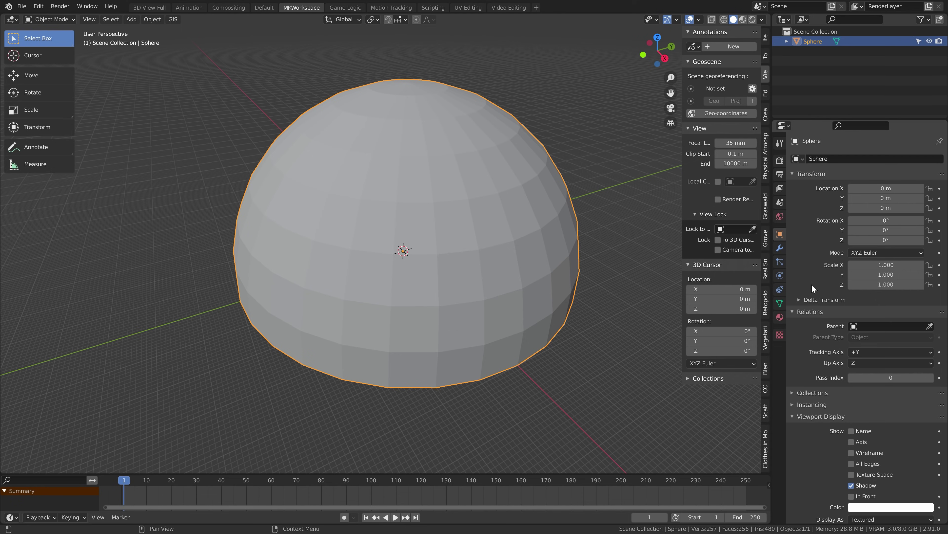
# Disable Shadow in the hemisphere's ray visibility settings
pyautogui.scroll(-5, 812, 298)
pyautogui.click(815, 503)
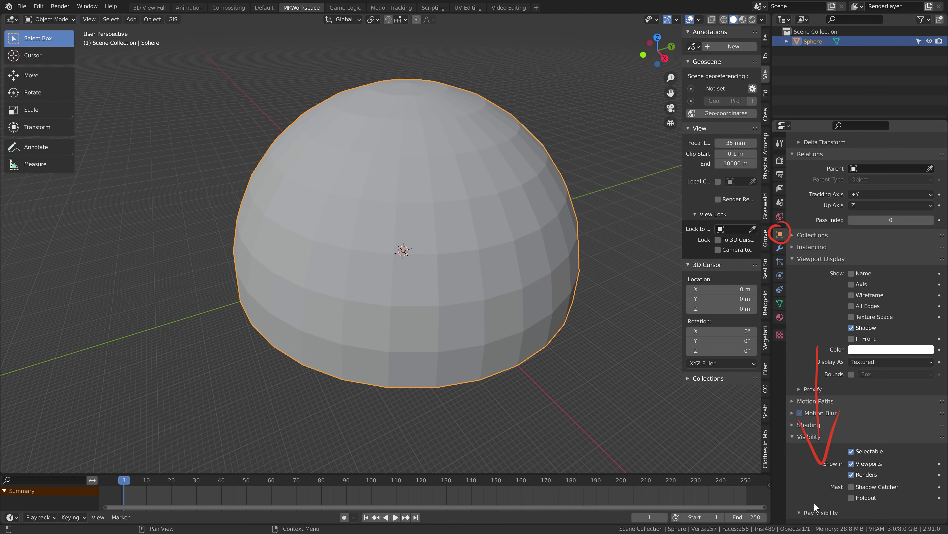
pyautogui.scroll(-10, 818, 490)
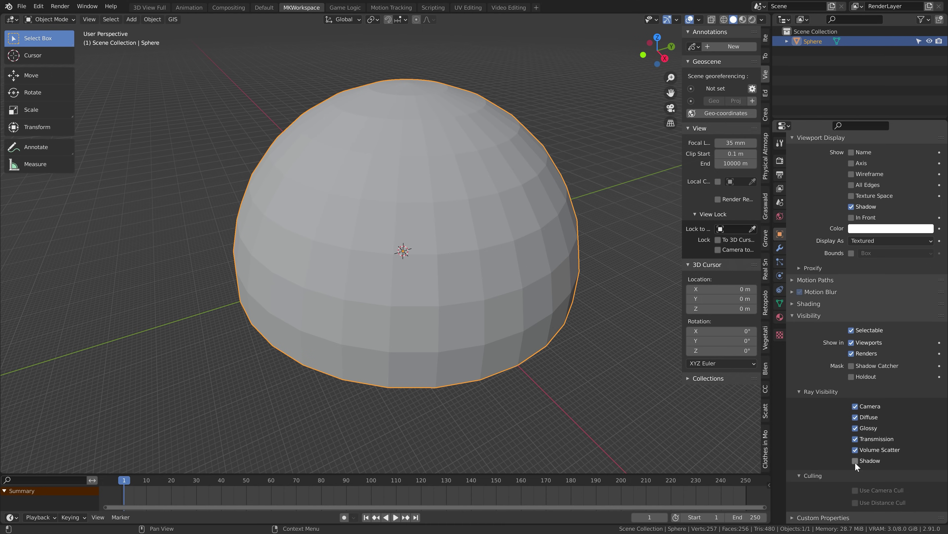
# Switch the scene's render engine to Eevee
pyautogui.click(780, 161)
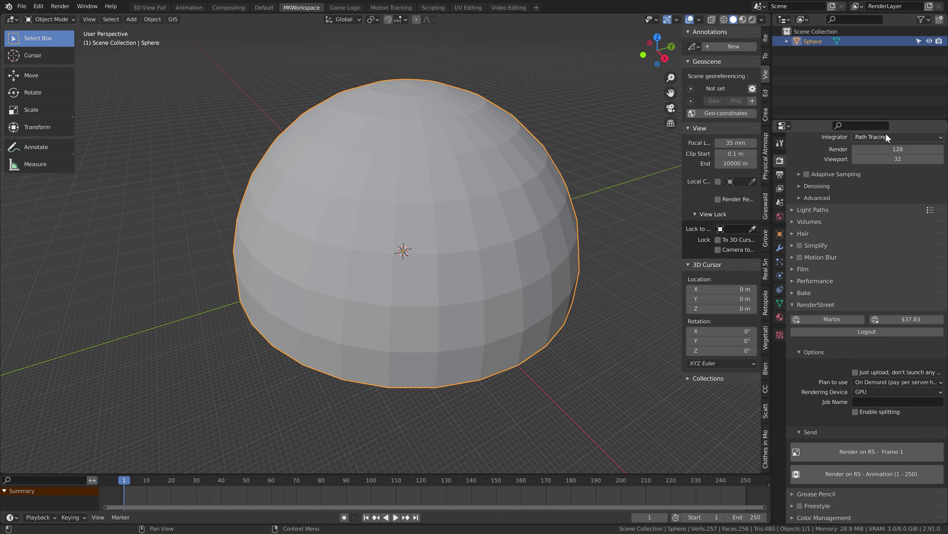
pyautogui.click(866, 159)
pyautogui.click(868, 168)
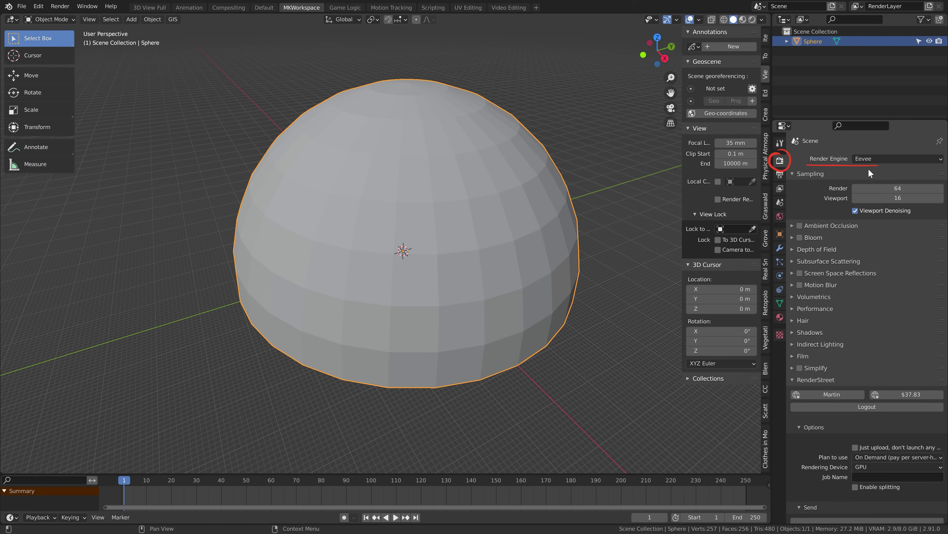
# Create a new material on the hemisphere and set its Shadow Mode to None
pyautogui.click(780, 317)
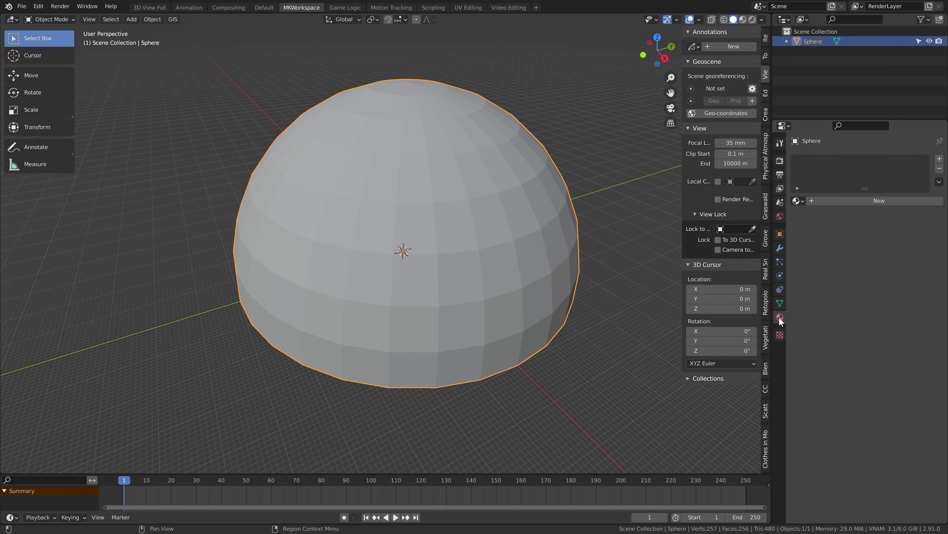
pyautogui.click(879, 200)
pyautogui.scroll(-15, 858, 250)
pyautogui.click(864, 428)
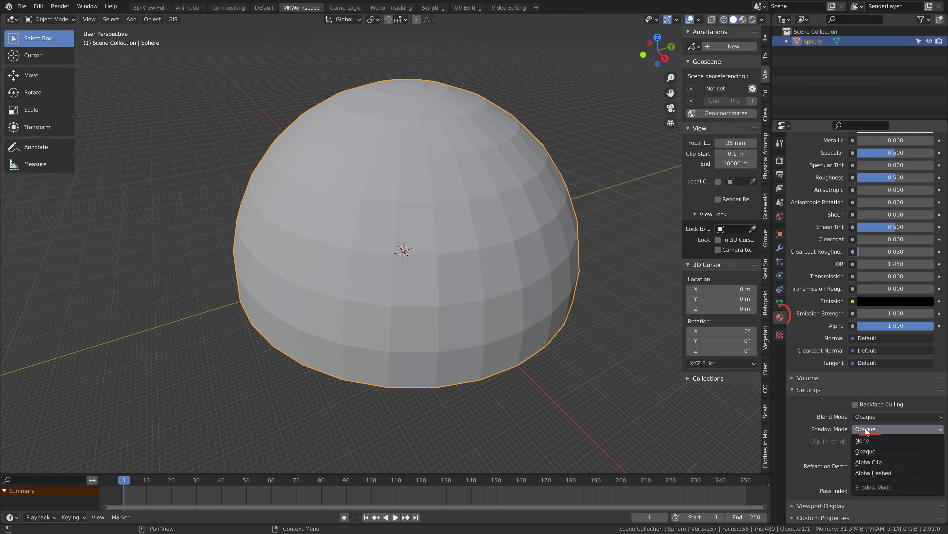
pyautogui.click(868, 441)
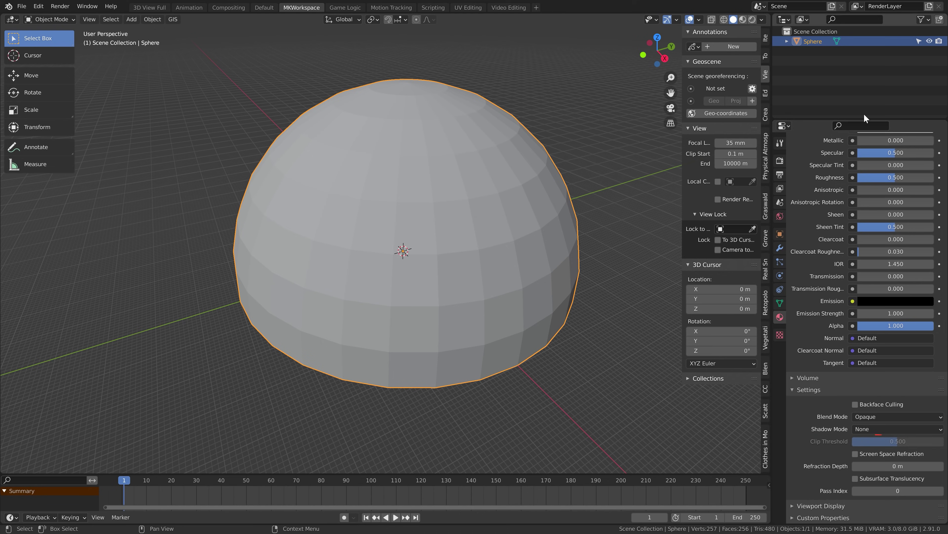
# Rename the sphere object as SkyDome
pyautogui.doubleClick(814, 41)
pyautogui.write('SkyDome')
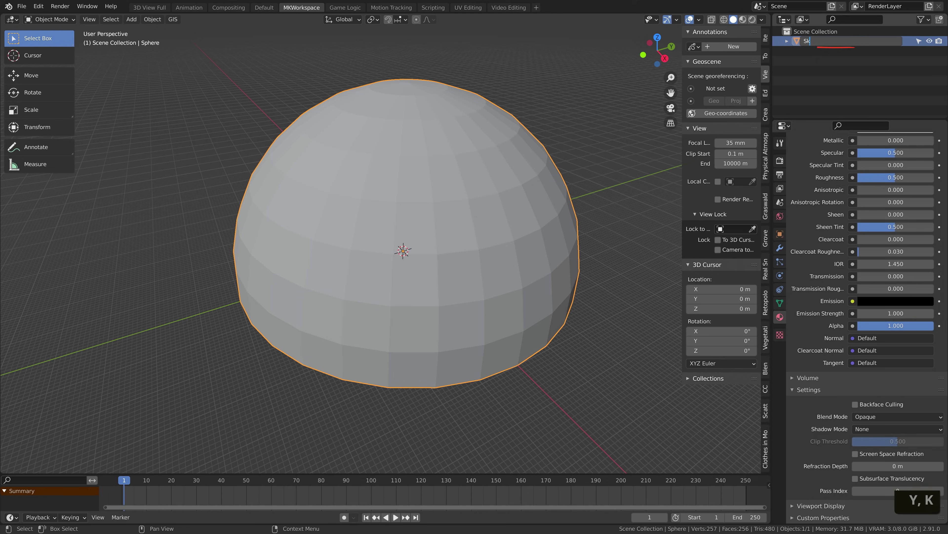
pyautogui.press('Return')
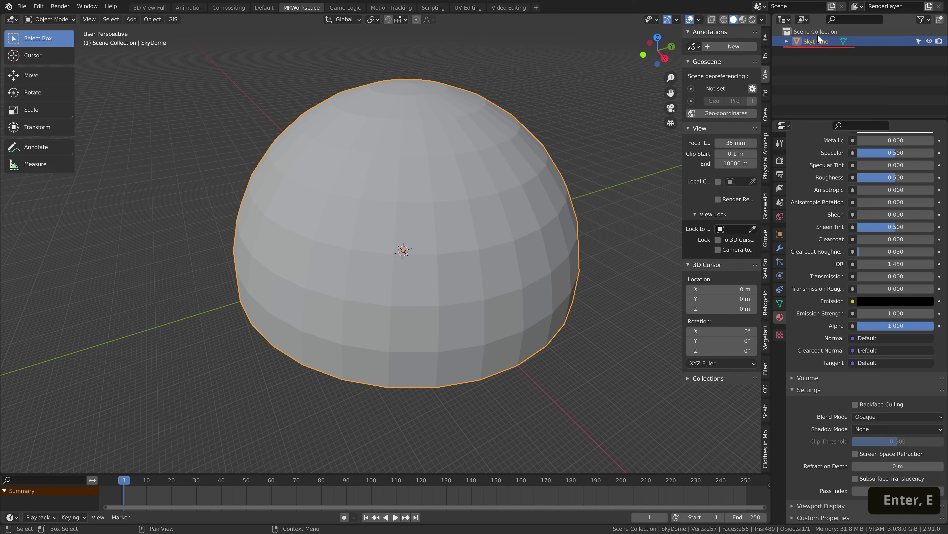
# Shade the dome smooth and add a Subdivision modifier at level 2
pyautogui.rightClick(421, 268)
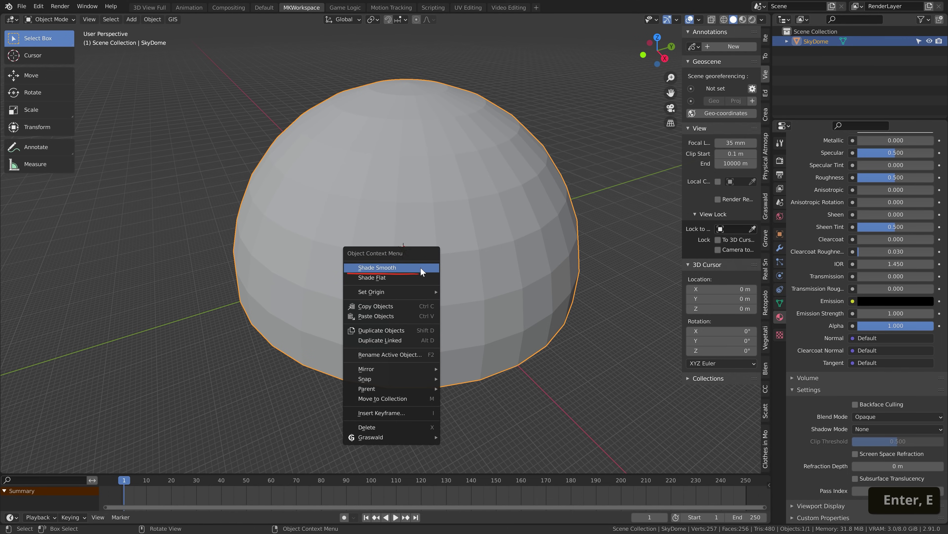
pyautogui.click(420, 267)
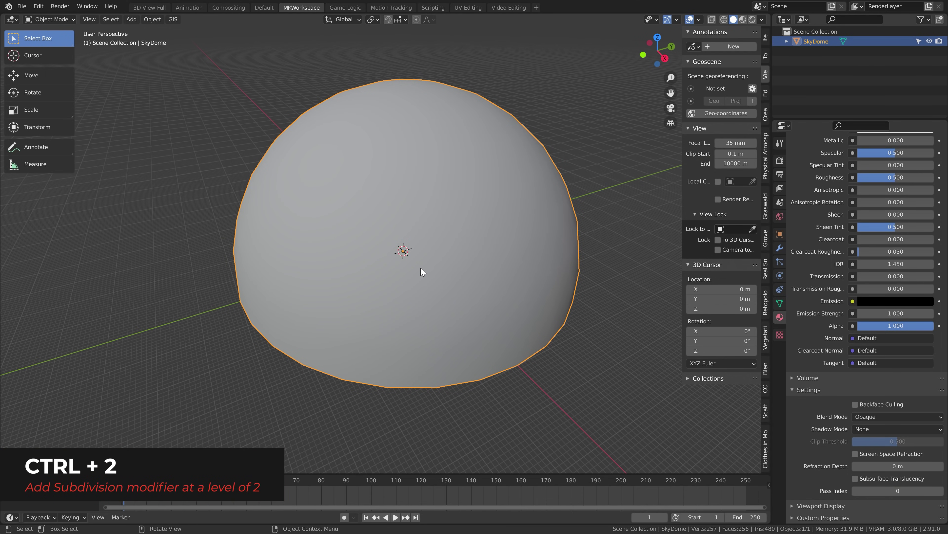
pyautogui.hotkey('ctrl', '2')
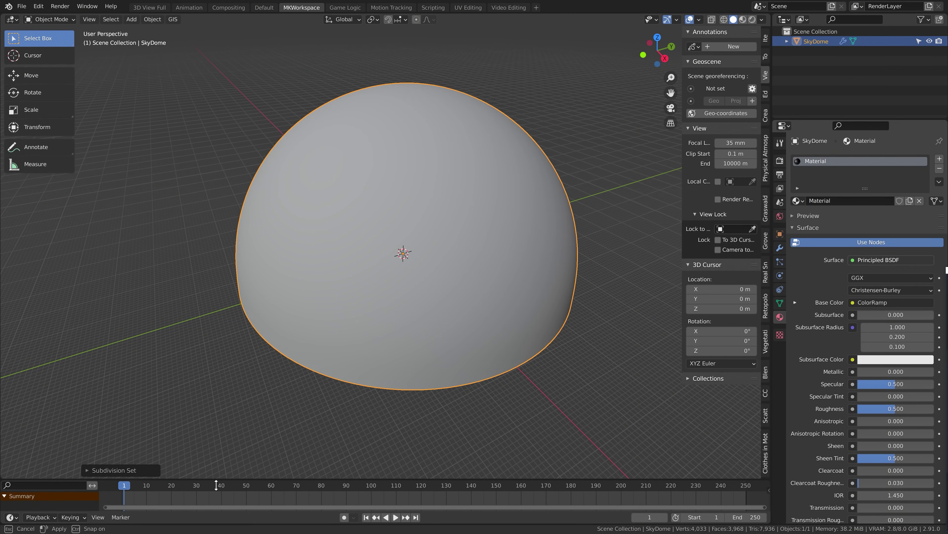
# Enlarge the timeline area, turn it into the Shader Editor and hide its sidebar, with the dome's material nodes in view
pyautogui.moveTo(219, 483); pyautogui.dragTo(219, 294)
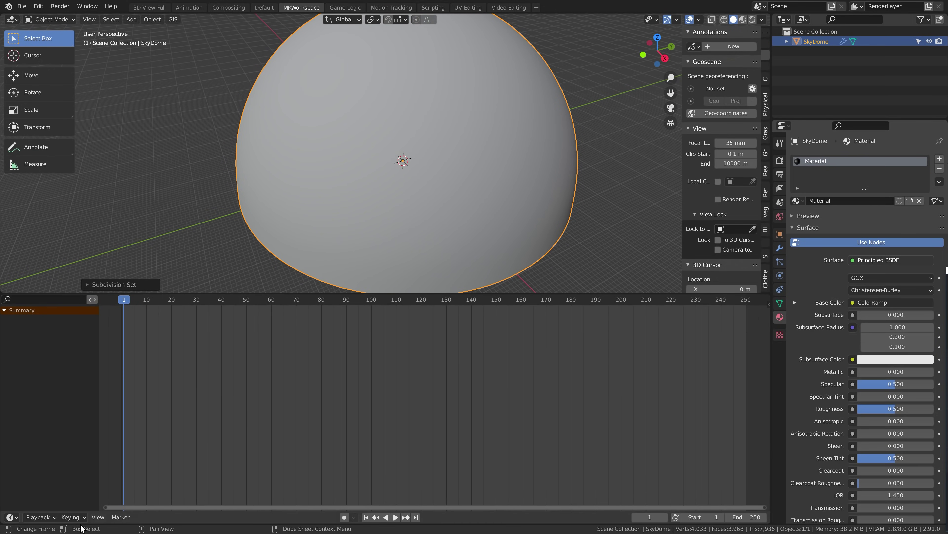
pyautogui.click(11, 516)
pyautogui.click(29, 485)
pyautogui.moveTo(305, 406); pyautogui.dragTo(422, 357, button='middle')
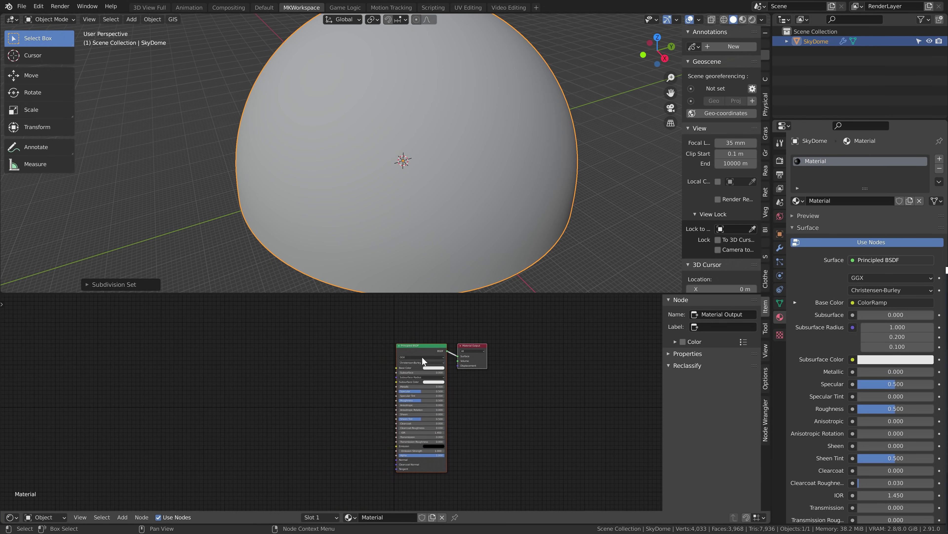
pyautogui.scroll(7, 437, 359)
pyautogui.press('n')
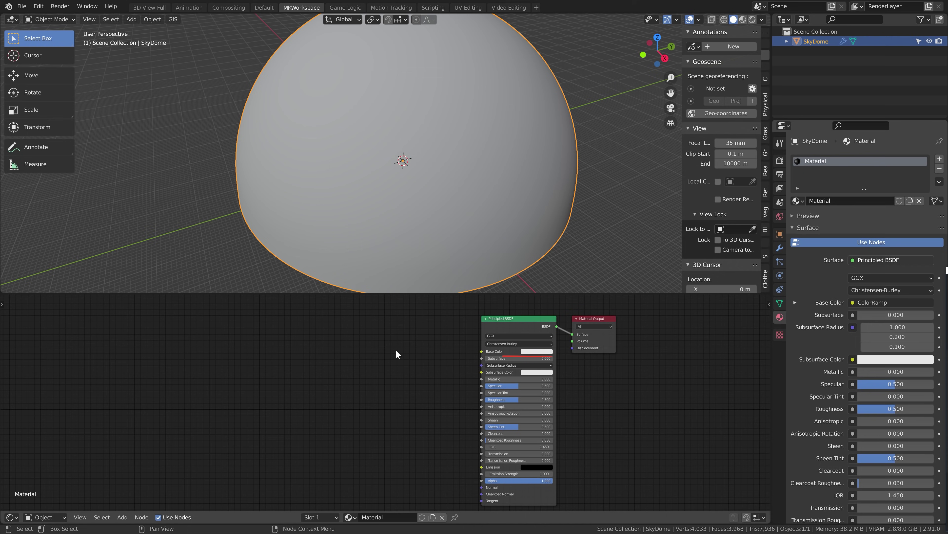
# Add a Noise Texture node and connect its Color output to the Principled BSDF's Base Color
pyautogui.hotkey('shift', 'a')
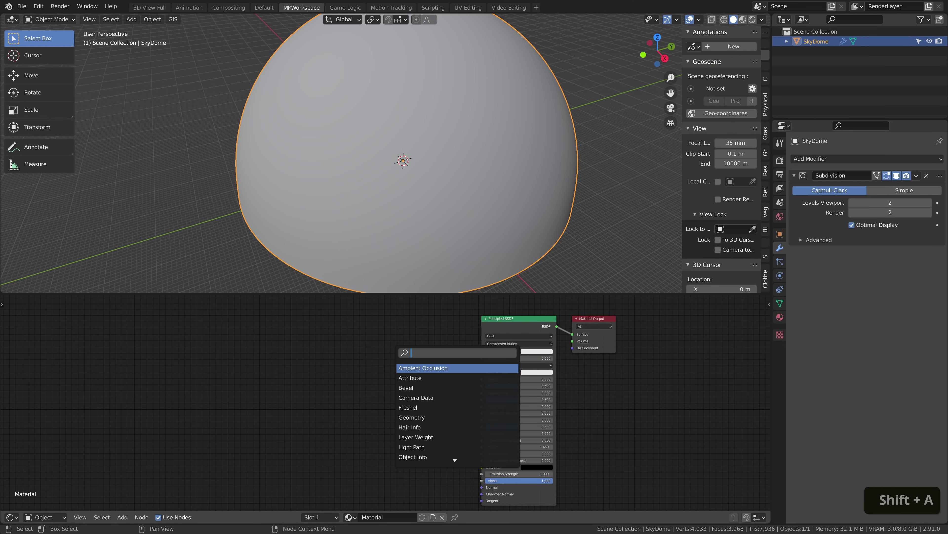
pyautogui.write('noi')
pyautogui.press('Return')
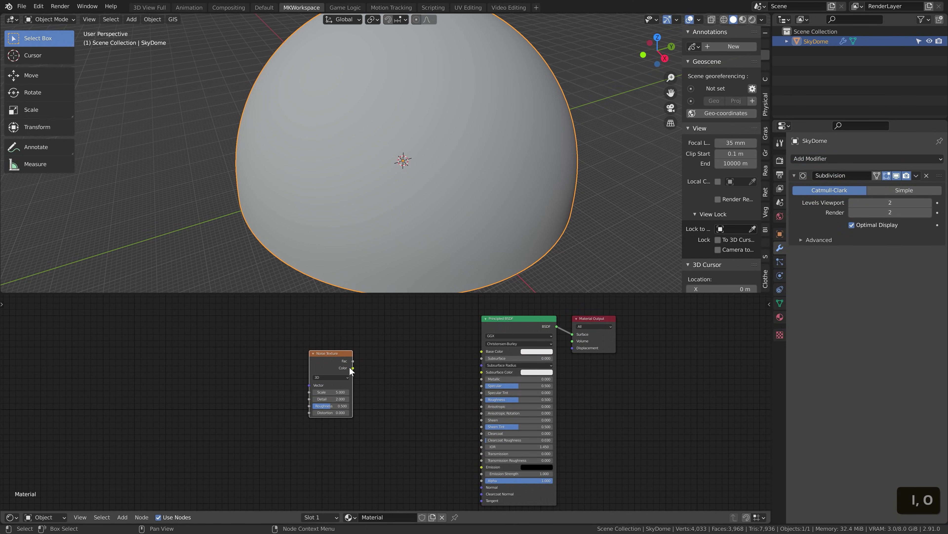
pyautogui.moveTo(353, 368); pyautogui.dragTo(481, 351)
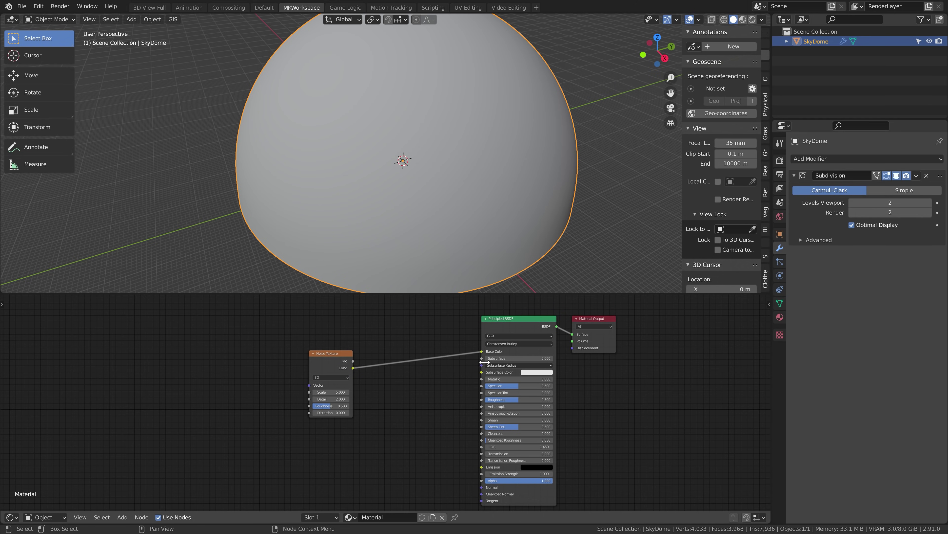
# Look up the Node Wrangler add-on in the preferences to check that it is enabled and view its details
pyautogui.scroll(3, 463, 146)
pyautogui.moveTo(463, 139); pyautogui.dragTo(449, 285, button='middle')
pyautogui.click(39, 6)
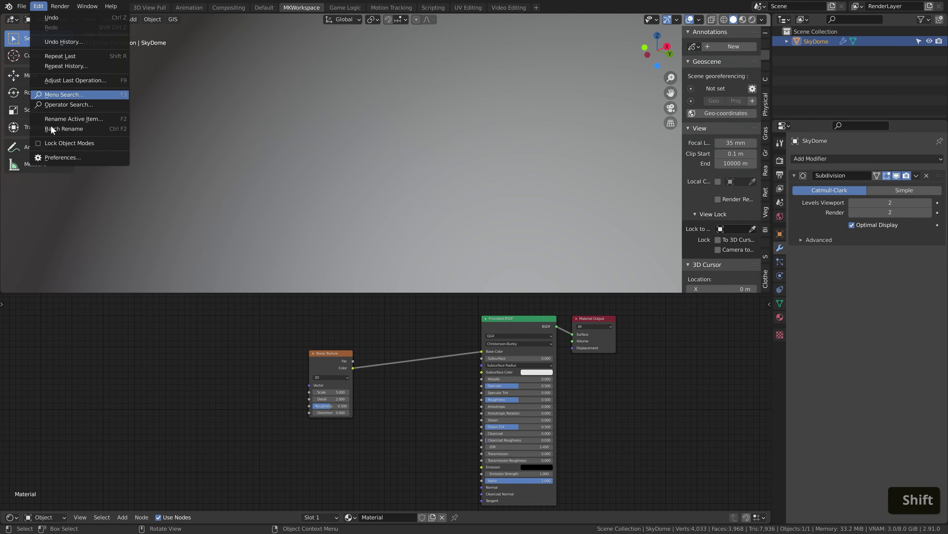
pyautogui.click(64, 154)
pyautogui.click(272, 63)
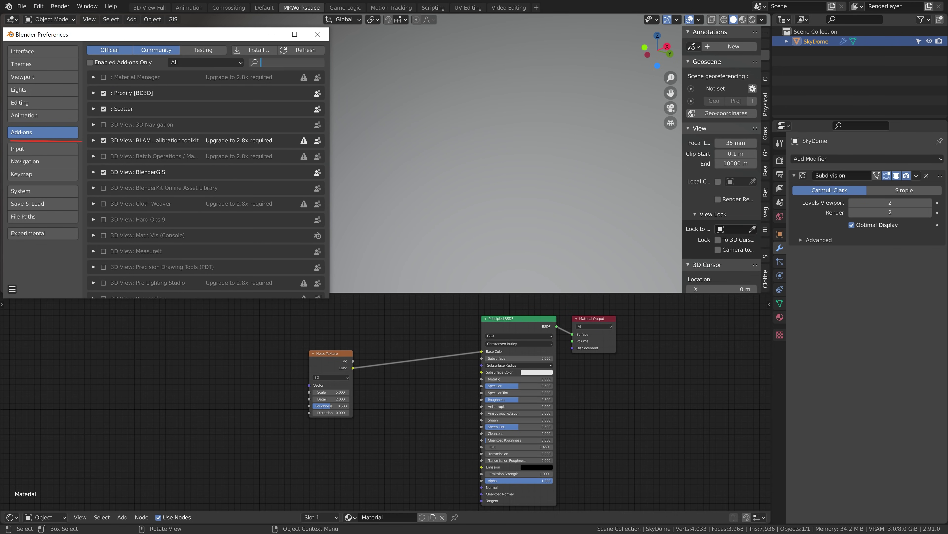
pyautogui.write('wra')
pyautogui.press('Return')
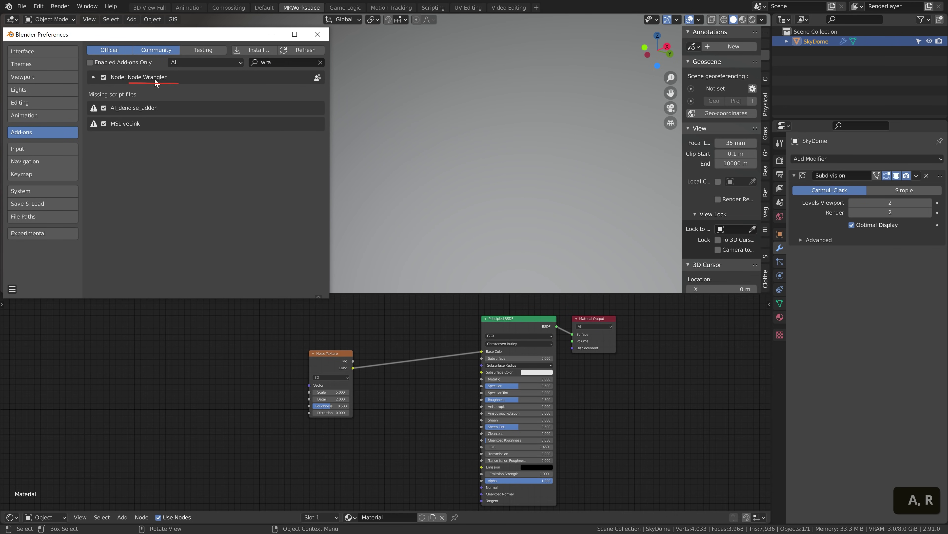
pyautogui.click(96, 77)
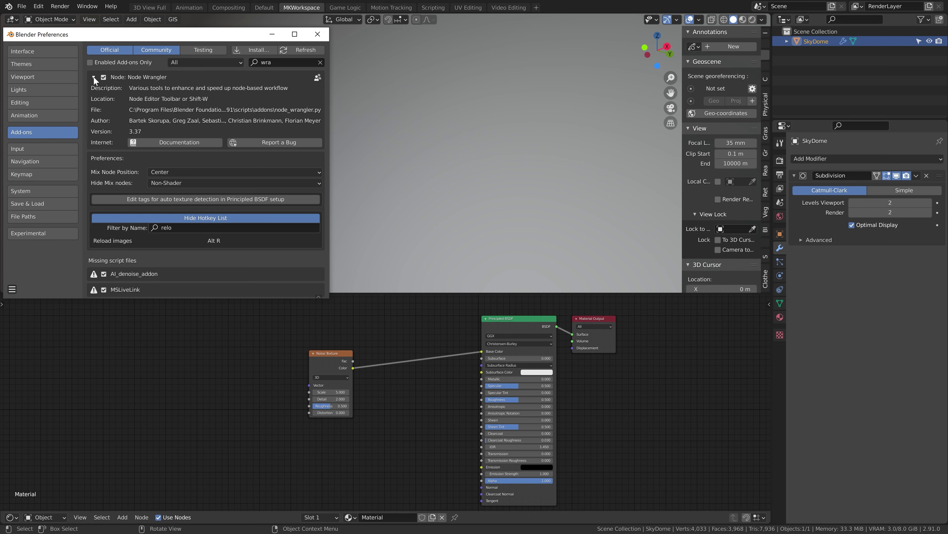
pyautogui.click(94, 78)
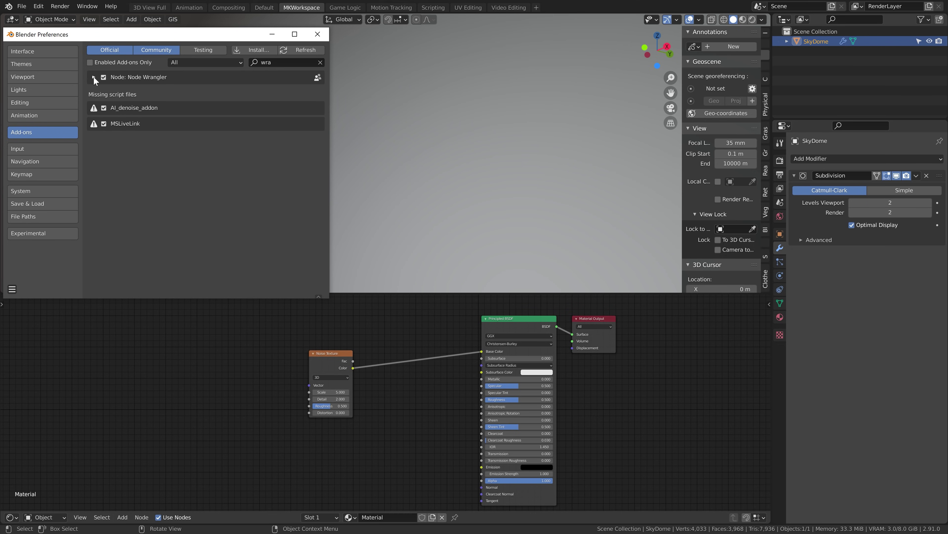
pyautogui.click(317, 34)
# Add linked Mapping and Texture Coordinate nodes to the Noise Texture and align them beside it
pyautogui.click(332, 359)
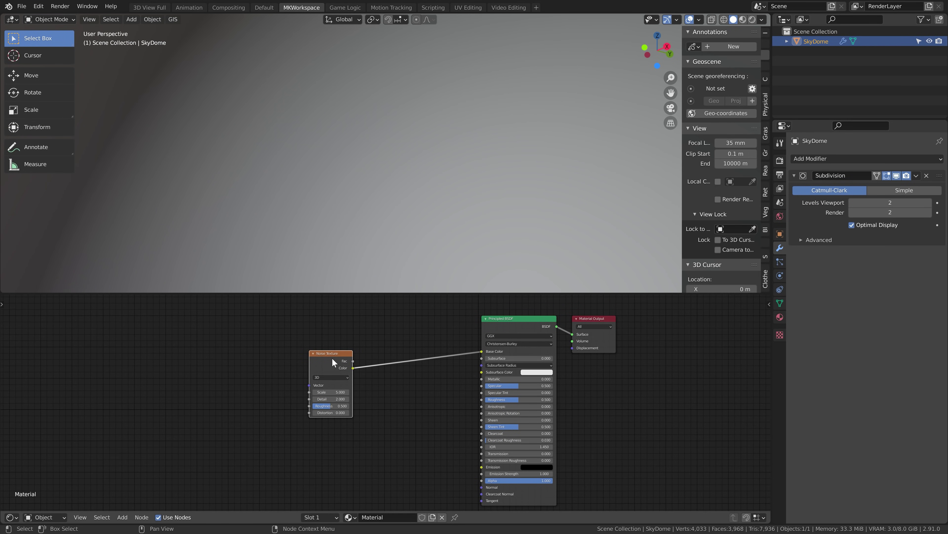
pyautogui.hotkey('ctrl', 't')
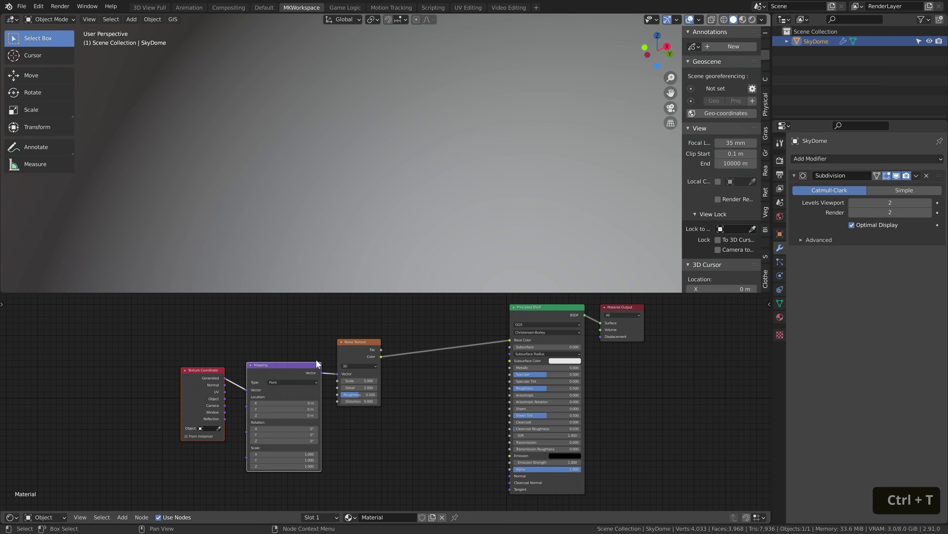
pyautogui.moveTo(271, 367); pyautogui.dragTo(265, 344)
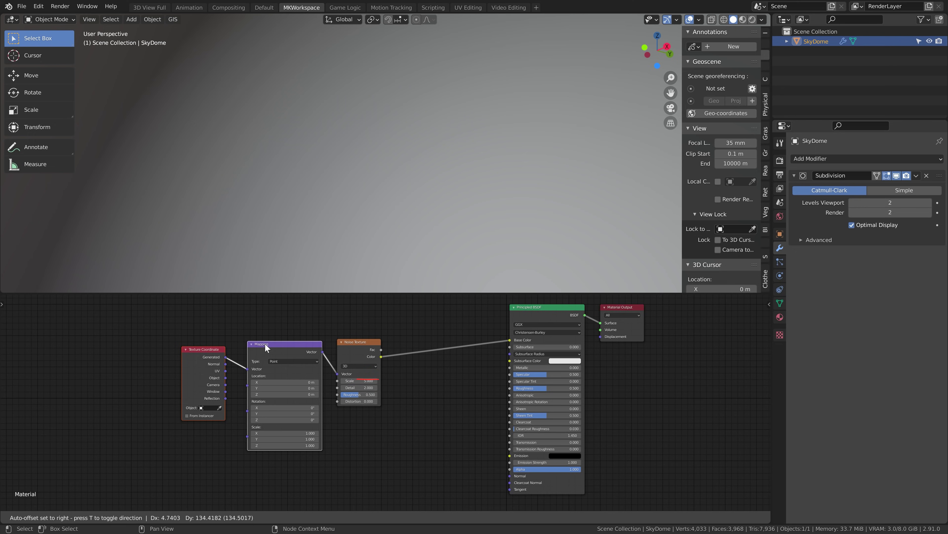
pyautogui.click(264, 343)
# Show the viewport in rendered shading, and set the Noise Texture's Scale to 1000 and Detail to 6
pyautogui.click(753, 20)
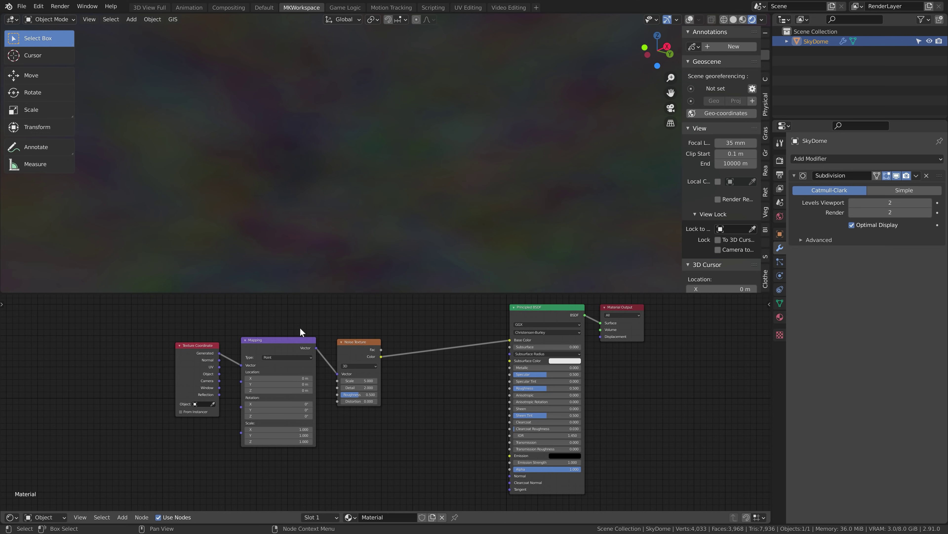
pyautogui.moveTo(485, 166); pyautogui.dragTo(509, 163, button='middle')
pyautogui.write('1000')
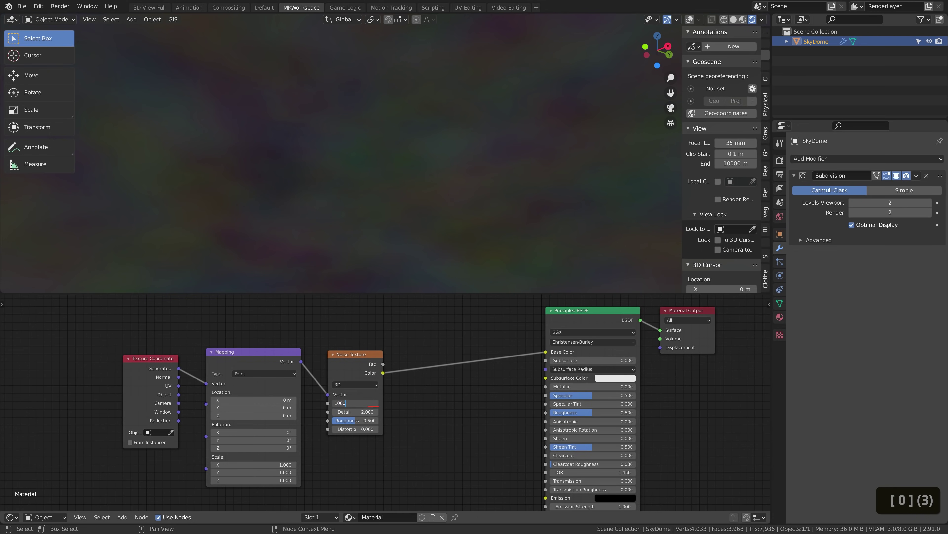
pyautogui.press('Return')
pyautogui.click(355, 411)
pyautogui.write('6')
pyautogui.press('Return')
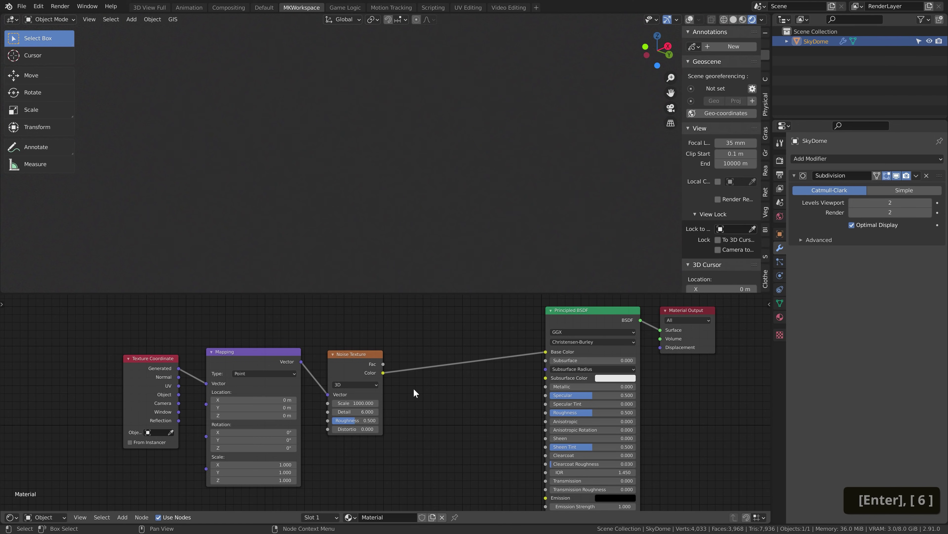
# Insert a ColorRamp node on the link between the Noise Texture and the Principled BSDF's Base Color
pyautogui.hotkey('shift', 'a')
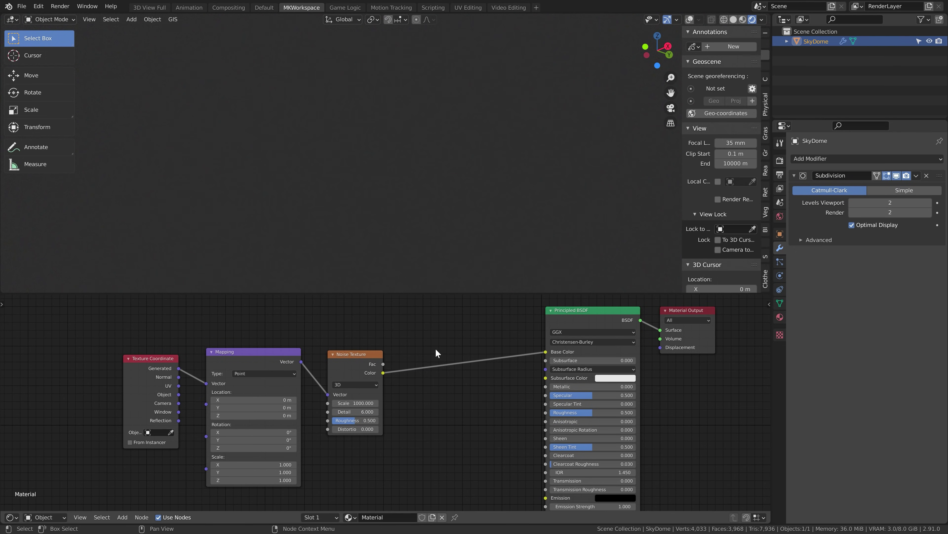
pyautogui.hotkey('shift', 'a')
pyautogui.write('ra')
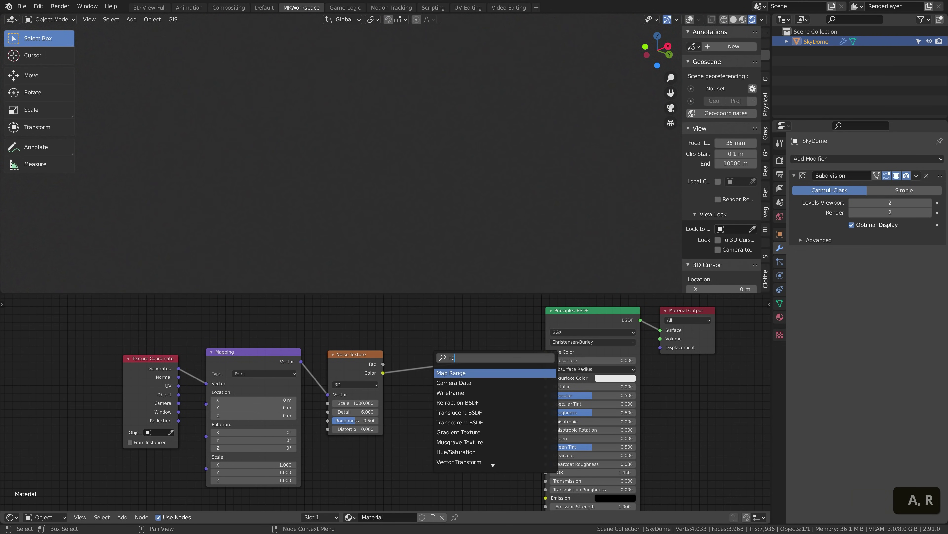
pyautogui.write('mp')
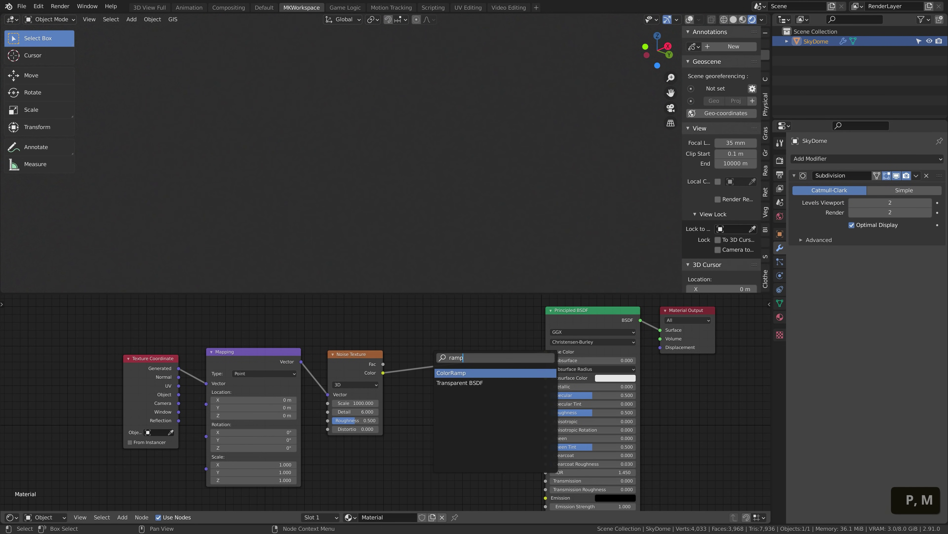
pyautogui.press('Return')
pyautogui.click(426, 389)
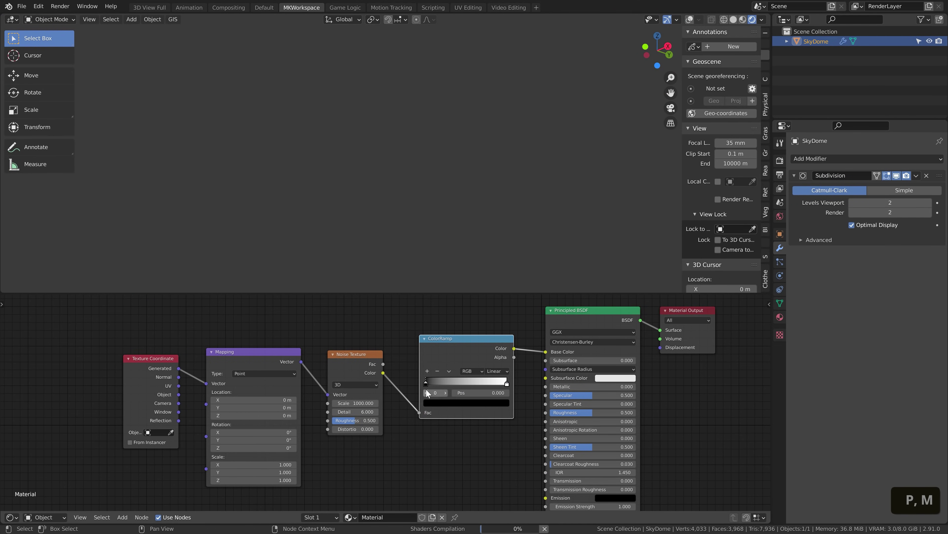
# Move the ColorRamp's black stop to about 0.552 near the white stop, and connect its Color output to Emission as well
pyautogui.moveTo(426, 381); pyautogui.dragTo(470, 380)
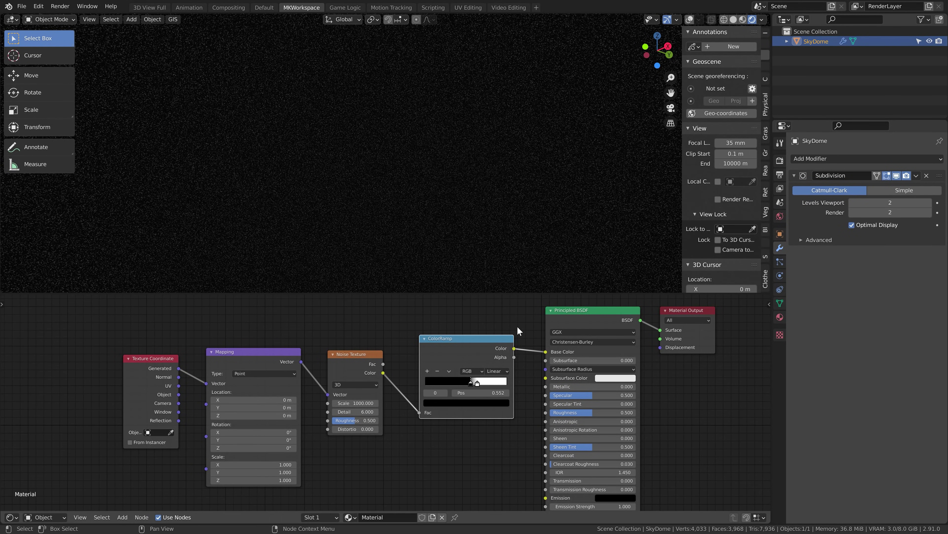
pyautogui.scroll(-2, 508, 349)
pyautogui.moveTo(469, 340); pyautogui.dragTo(490, 448)
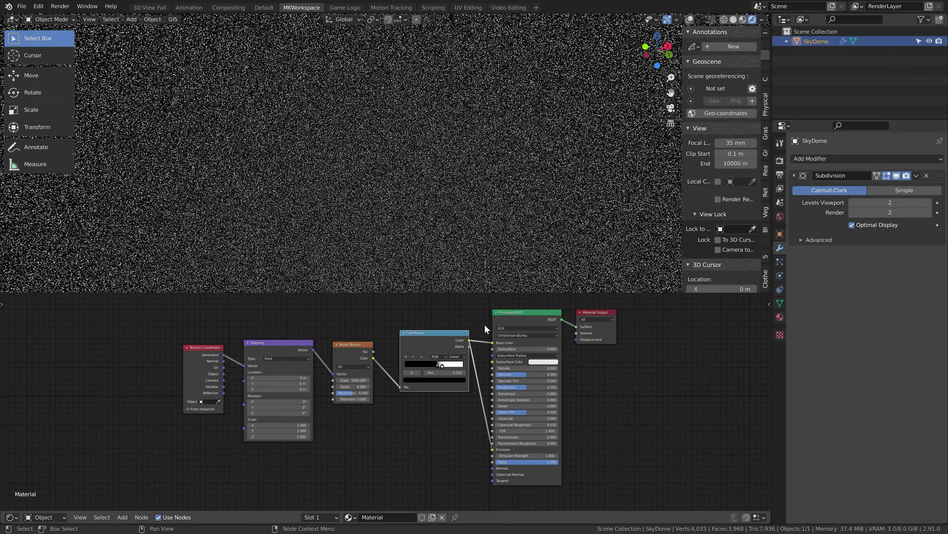
# Shift the ColorRamp's stops to thin out the stars, with the white stop at 0.7 and the black stop just below it
pyautogui.scroll(4, 474, 336)
pyautogui.moveTo(500, 326)
pyautogui.mouseDown()
pyautogui.moveTo(480, 324)
pyautogui.moveTo(515, 324)
pyautogui.mouseUp()
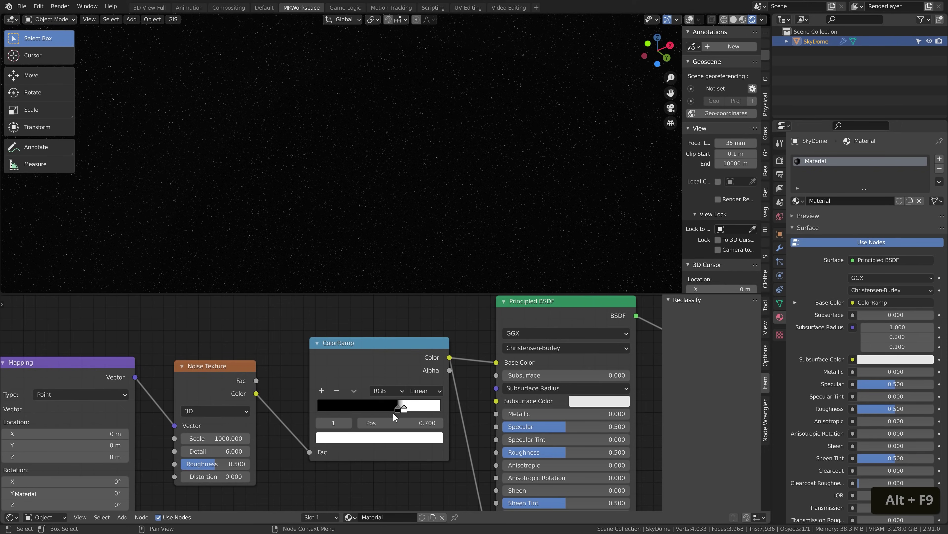
pyautogui.click(399, 409)
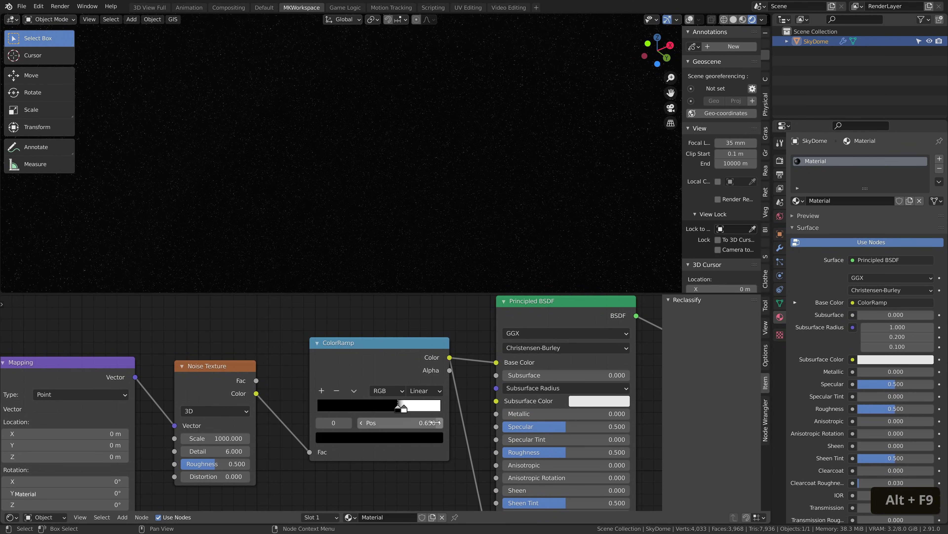
pyautogui.click(406, 410)
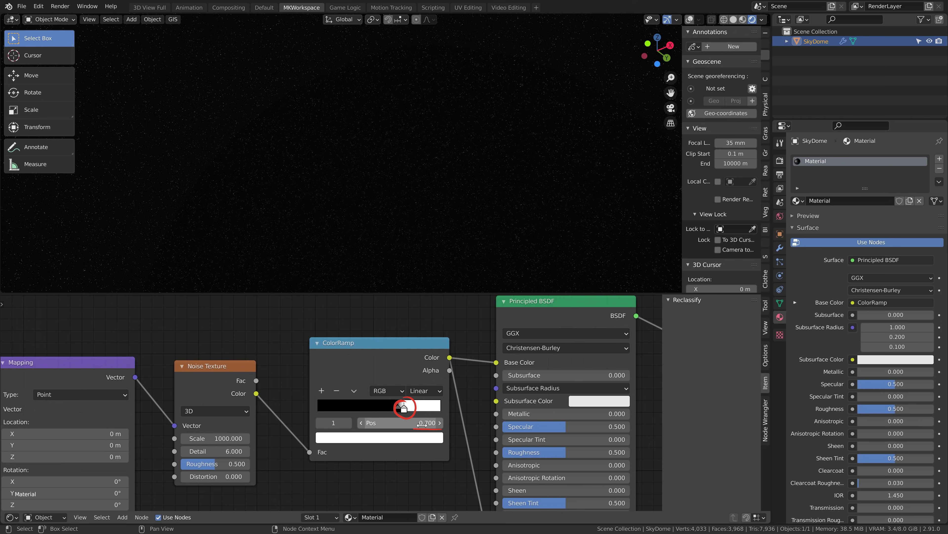
# Try the ColorRamp's white stop at 0.75 and return its position to 0.7
pyautogui.click(422, 422)
pyautogui.write('.75')
pyautogui.press('Return')
pyautogui.click(422, 423)
pyautogui.write('.7')
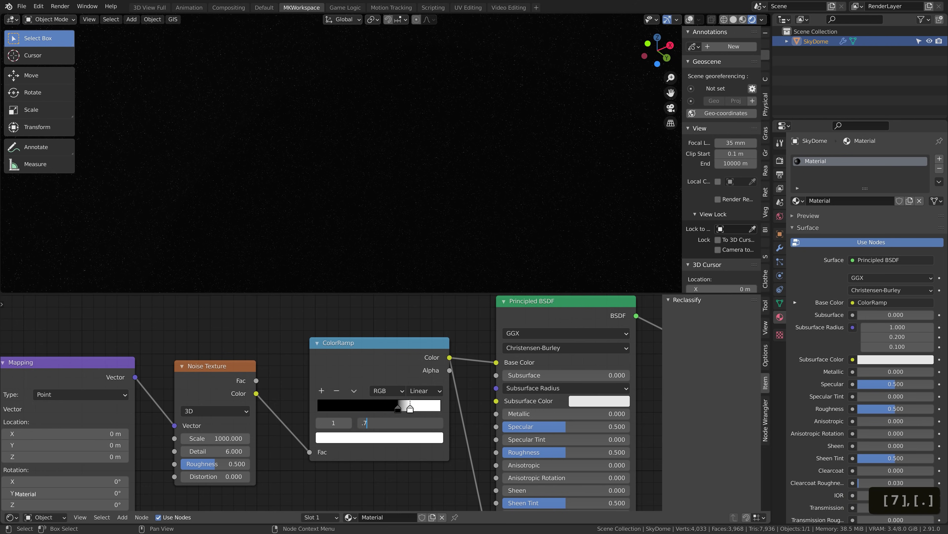
pyautogui.press('Return')
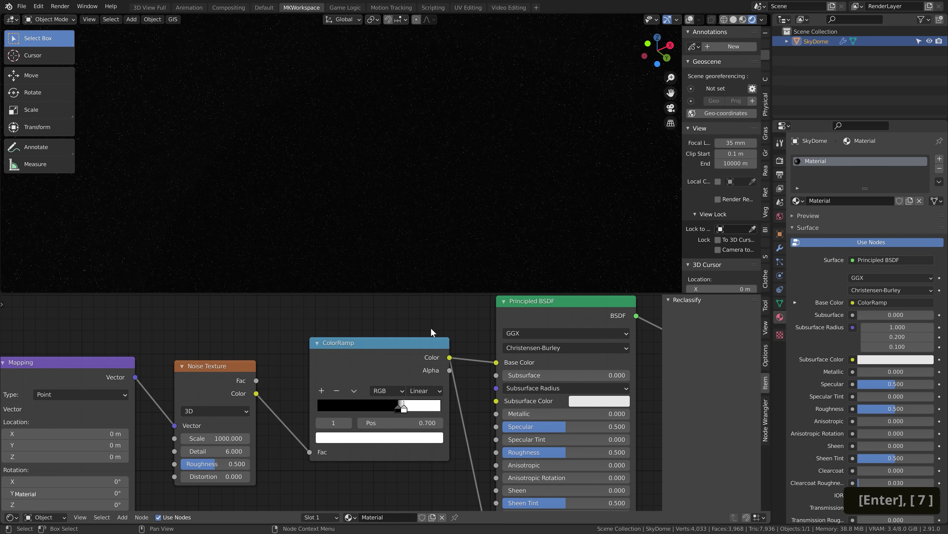
# Group the Texture Coordinate, Mapping, Noise Texture and ColorRamp nodes in a frame labelled STARS
pyautogui.moveTo(185, 319); pyautogui.dragTo(449, 472)
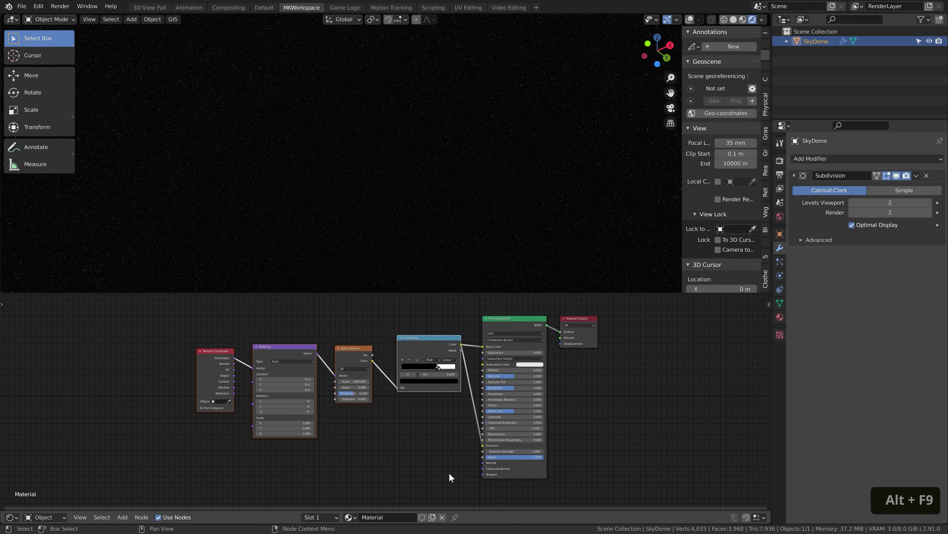
pyautogui.hotkey('ctrl', 'j')
pyautogui.press('n')
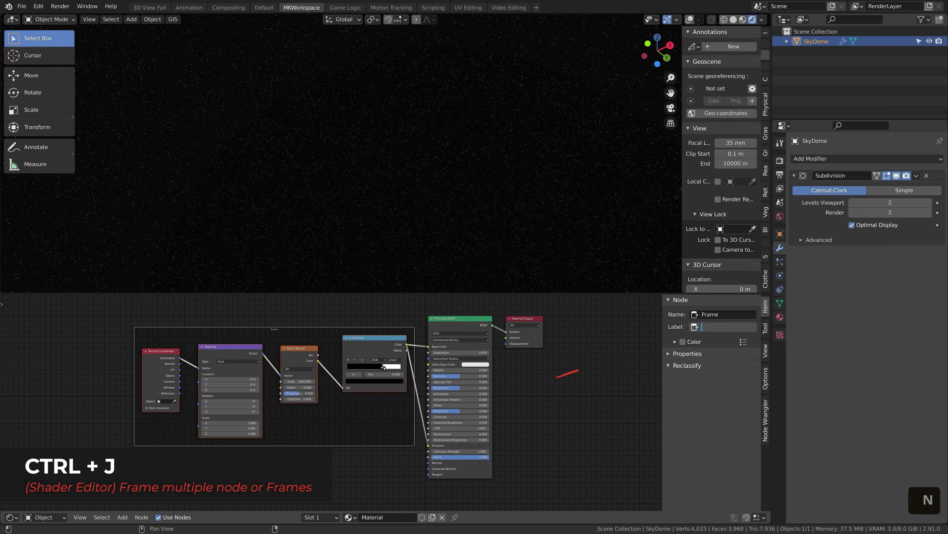
pyautogui.write('STARS')
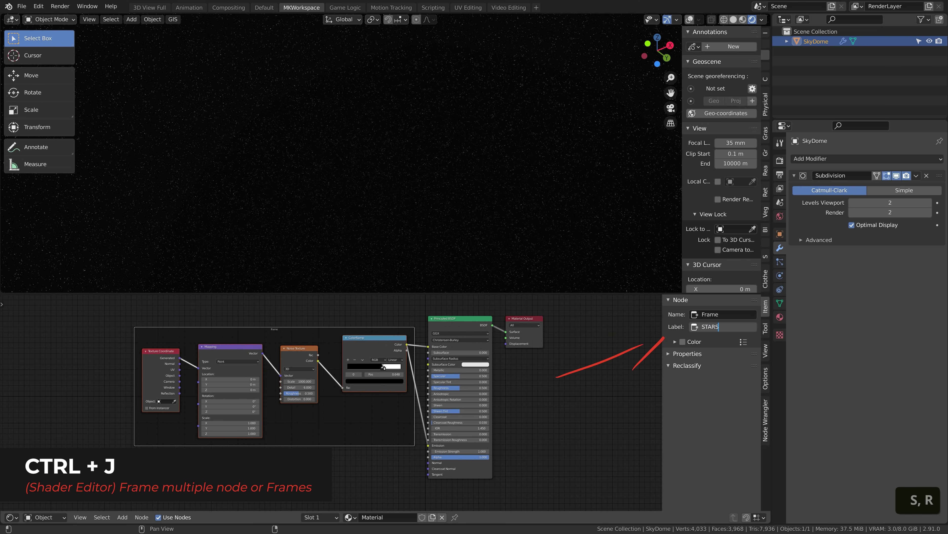
# Enable a custom color for the STARS frame and set its label size to 32
pyautogui.click(691, 343)
pyautogui.click(691, 344)
pyautogui.click(690, 371)
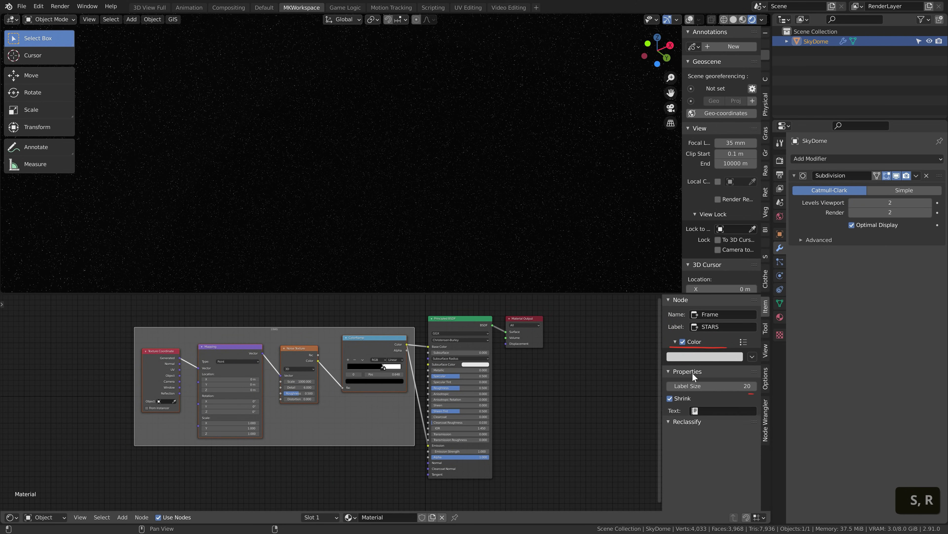
pyautogui.click(691, 386)
pyautogui.write('32')
pyautogui.press('Return')
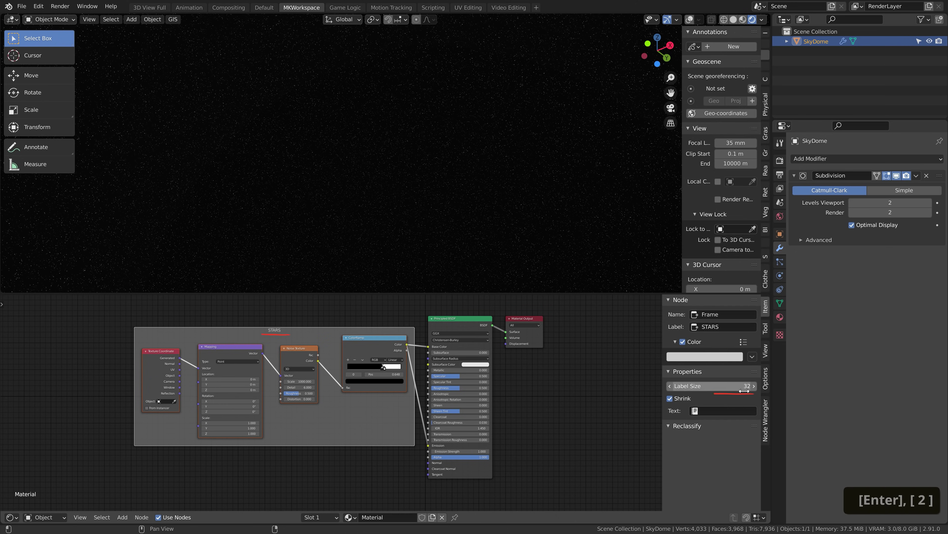
pyautogui.click(561, 376)
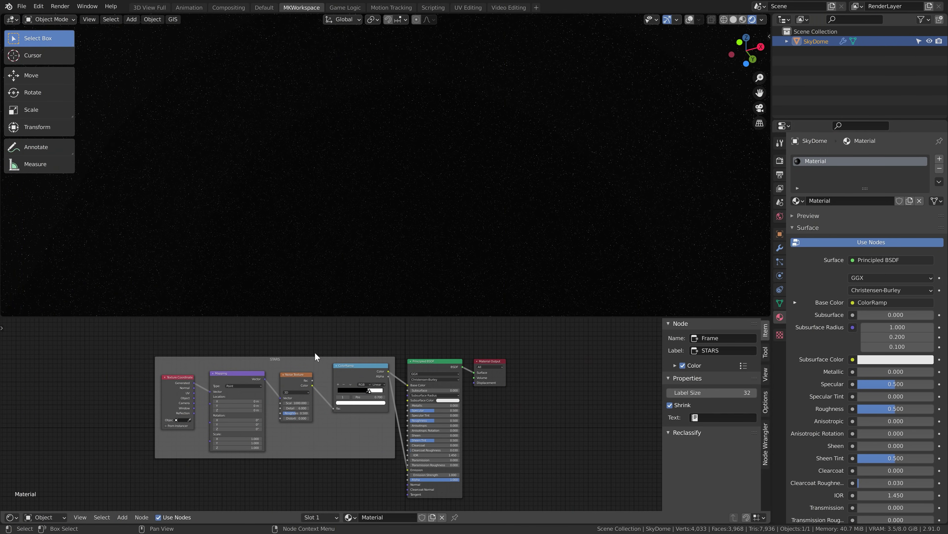
# Move the STARS frame away from the Principled BSDF and add a Gradient Texture node below the ColorRamp
pyautogui.click(313, 362)
pyautogui.moveTo(312, 362); pyautogui.dragTo(166, 359)
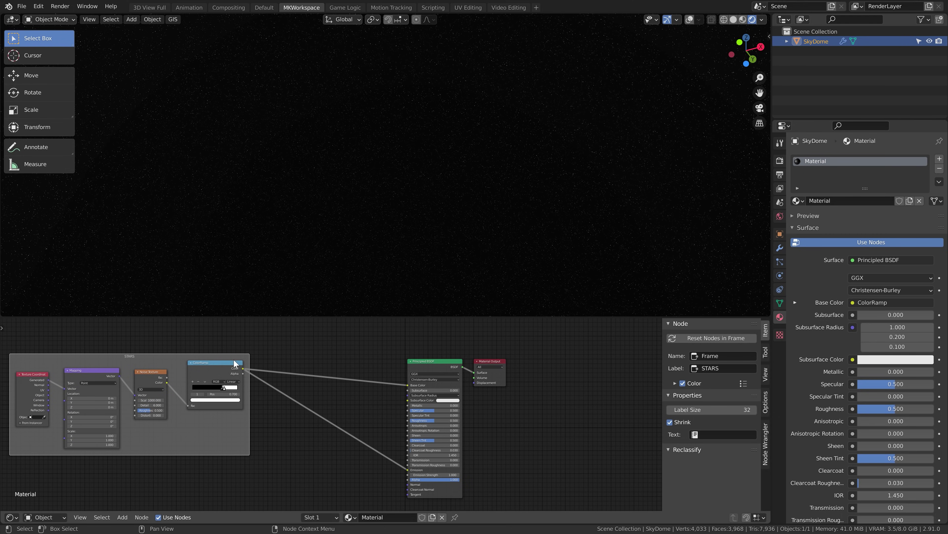
pyautogui.hotkey('shift', 'a')
pyautogui.write('grad')
pyautogui.click(302, 375)
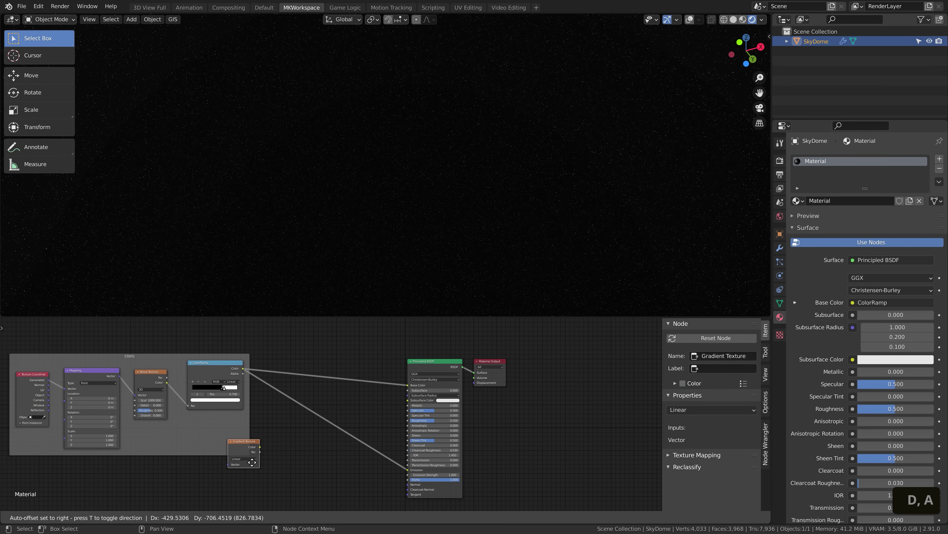
pyautogui.click(266, 464)
# Cut the ColorRamp's links to the Principled BSDF and connect the Gradient Texture's Color to Base Color and Emission instead
pyautogui.moveTo(308, 443); pyautogui.dragTo(373, 412, button='middle')
pyautogui.keyDown('ctrl'); pyautogui.moveTo(439, 340); pyautogui.dragTo(436, 456, button='right'); pyautogui.keyUp('ctrl')
pyautogui.keyDown('ctrl'); pyautogui.moveTo(426, 412); pyautogui.dragTo(394, 424, button='right'); pyautogui.keyUp('ctrl')
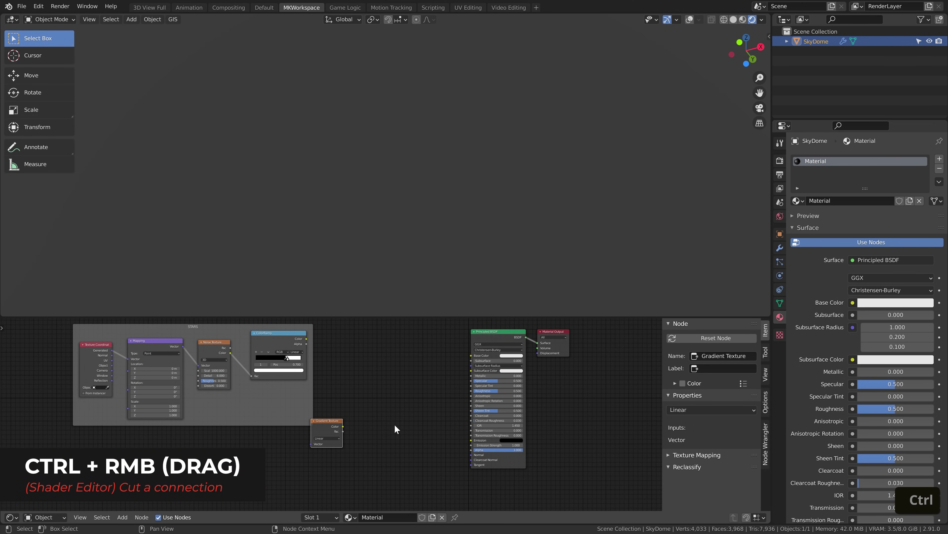
pyautogui.moveTo(344, 426); pyautogui.dragTo(470, 356)
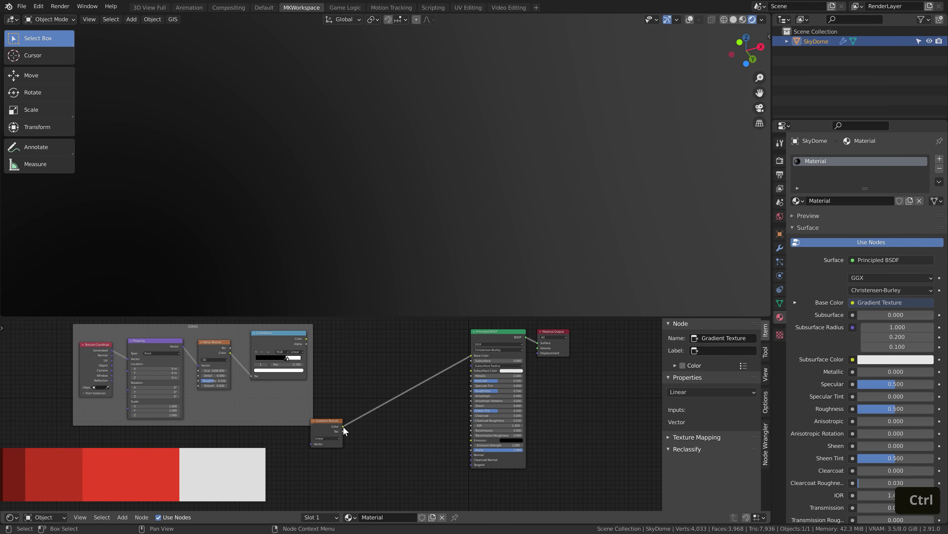
pyautogui.moveTo(343, 426); pyautogui.dragTo(471, 441)
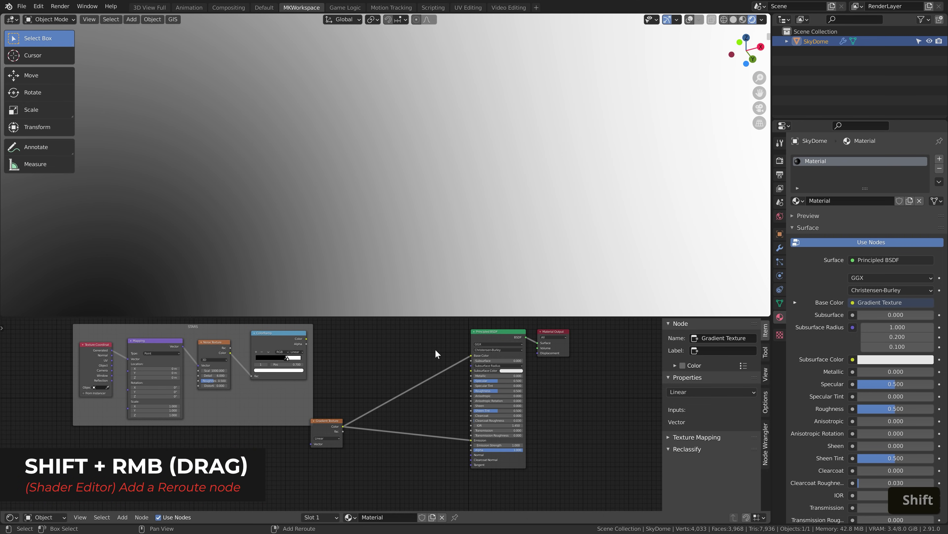
# Add a reroute on the Base Color link, feed Emission from it, and move the Gradient Texture node lower
pyautogui.keyDown('shift'); pyautogui.moveTo(435, 349); pyautogui.dragTo(438, 403, button='right'); pyautogui.keyUp('shift')
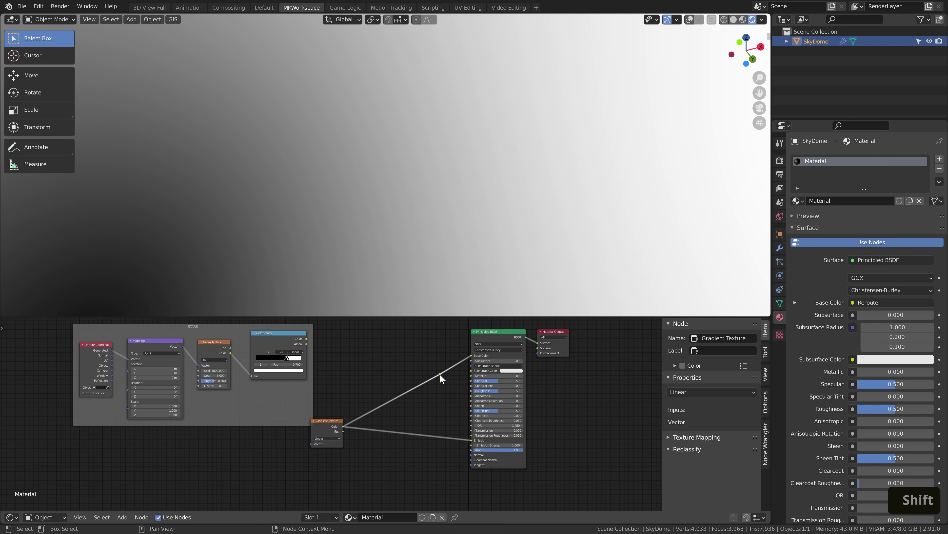
pyautogui.moveTo(440, 374); pyautogui.dragTo(470, 439)
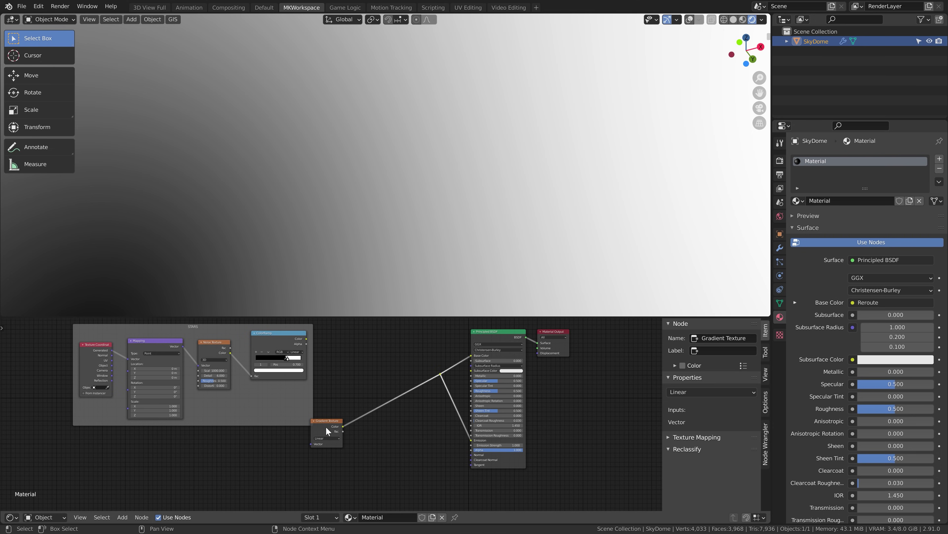
pyautogui.moveTo(326, 426); pyautogui.dragTo(361, 442)
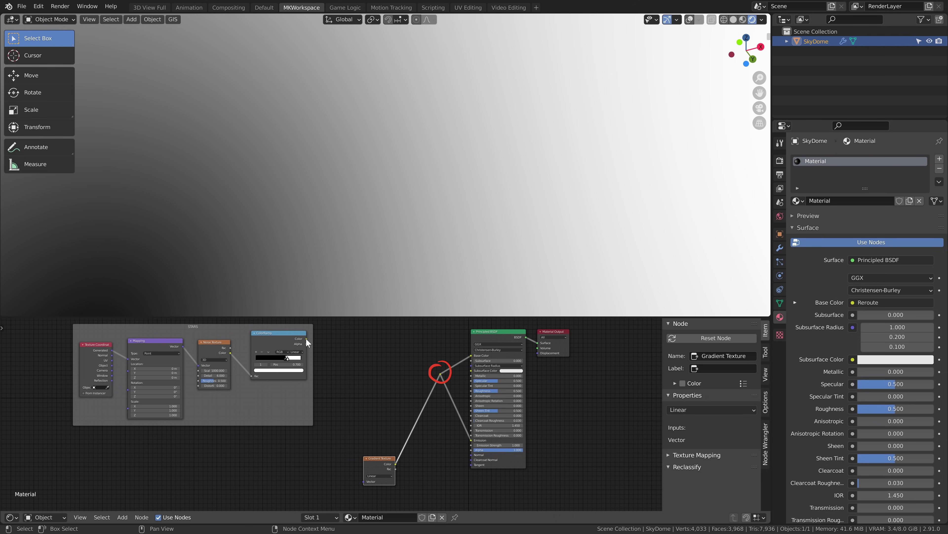
# Try feeding the reroute from the star ColorRamp's Color output, and reconnect the Gradient Texture's Color to it
pyautogui.moveTo(307, 338)
pyautogui.mouseDown()
pyautogui.moveTo(432, 382)
pyautogui.moveTo(440, 373)
pyautogui.mouseUp()
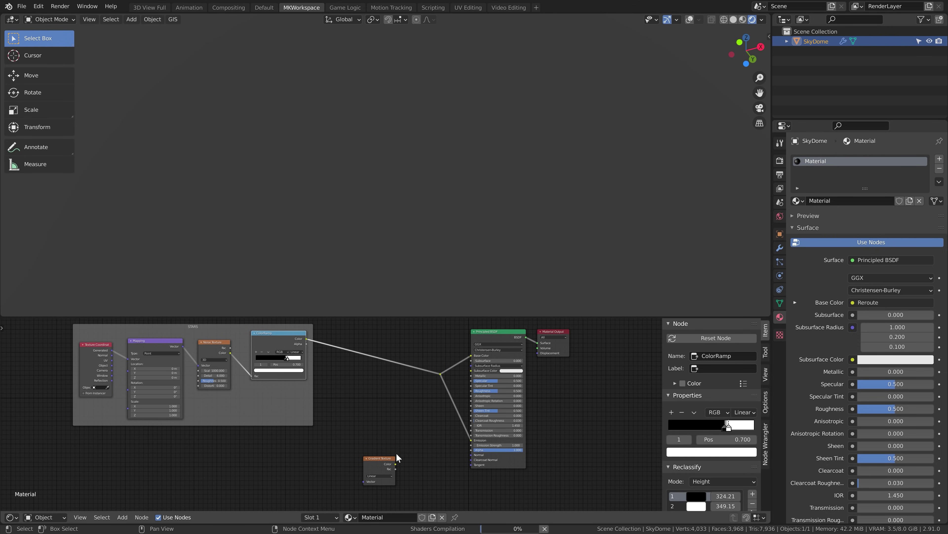
pyautogui.hotkey('ctrl', 'z')
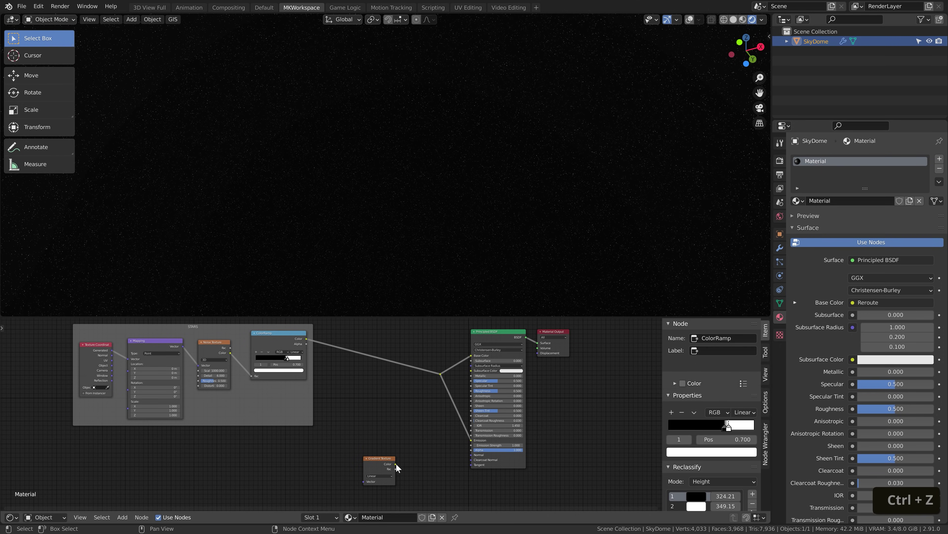
pyautogui.moveTo(396, 463); pyautogui.dragTo(441, 374)
# Change the Gradient Texture's type to Quadratic and check the gradient on the whole dome
pyautogui.scroll(-6, 485, 197)
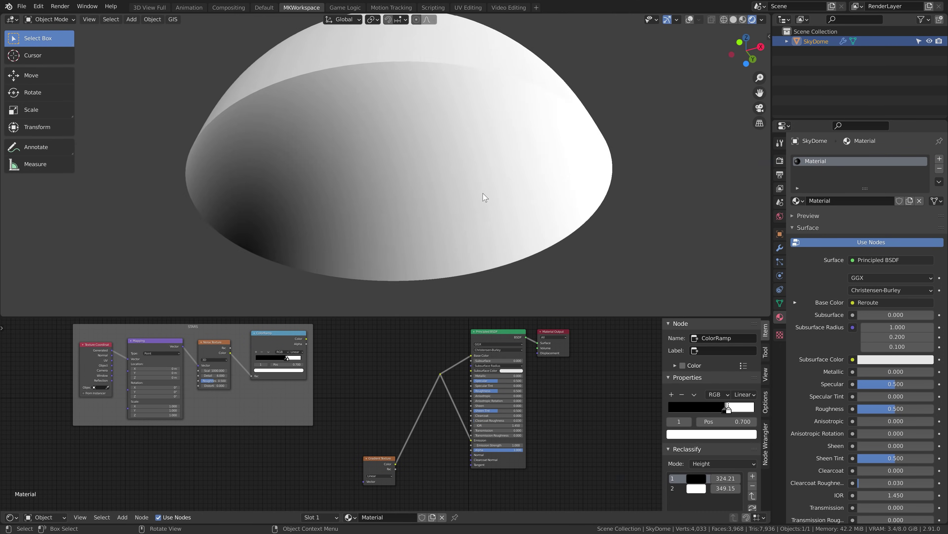
pyautogui.moveTo(485, 197); pyautogui.dragTo(448, 299, button='middle')
pyautogui.click(373, 464)
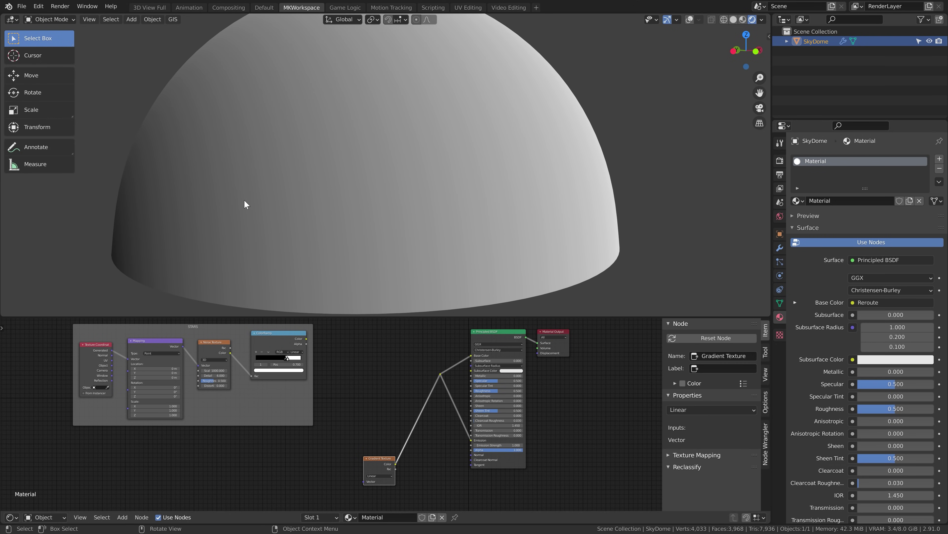
pyautogui.moveTo(333, 433); pyautogui.dragTo(376, 399, button='middle')
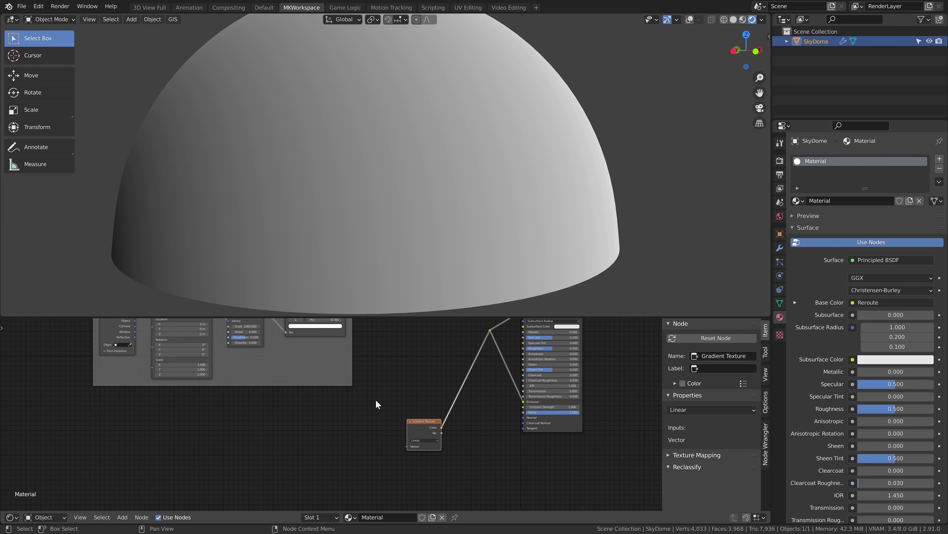
pyautogui.scroll(1, 376, 399)
pyautogui.click(445, 446)
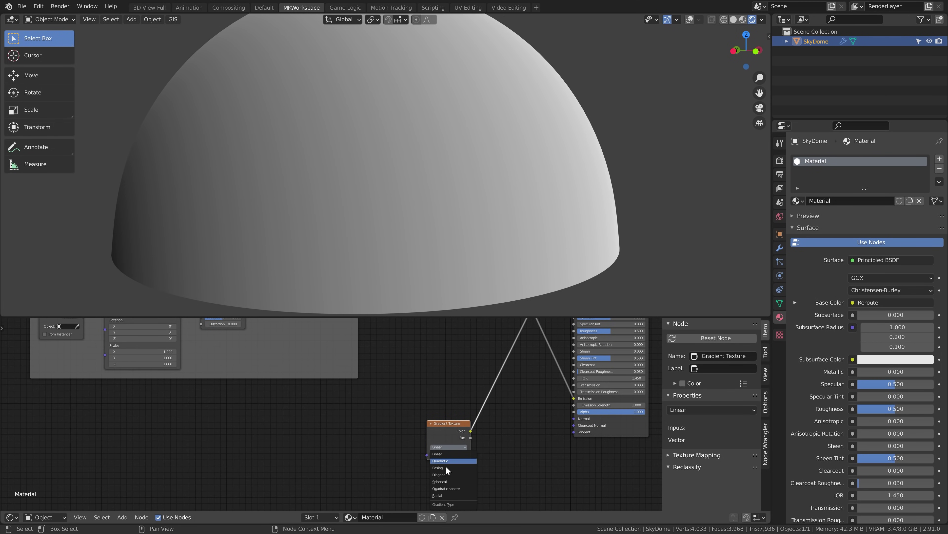
pyautogui.click(455, 461)
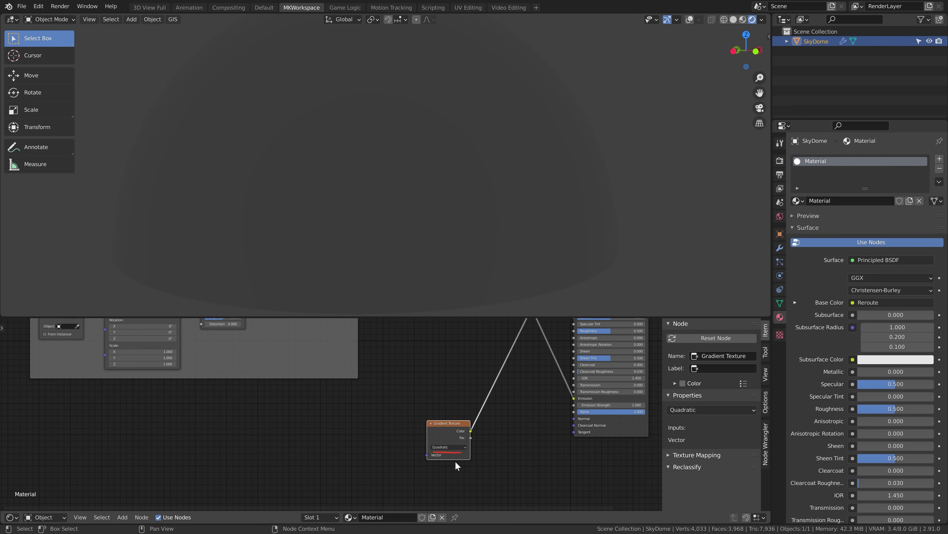
pyautogui.moveTo(427, 197)
pyautogui.mouseDown(button='middle')
pyautogui.moveTo(498, 197)
pyautogui.moveTo(387, 193)
pyautogui.mouseUp(button='middle')
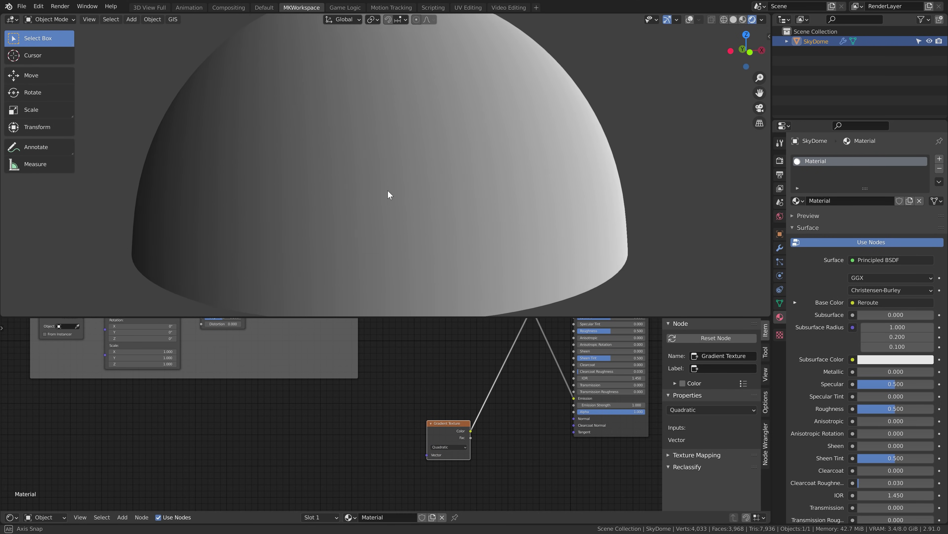
# Reposition the Gradient Texture node and add Texture Coordinate and Mapping nodes feeding its Vector input
pyautogui.moveTo(435, 421); pyautogui.dragTo(432, 399)
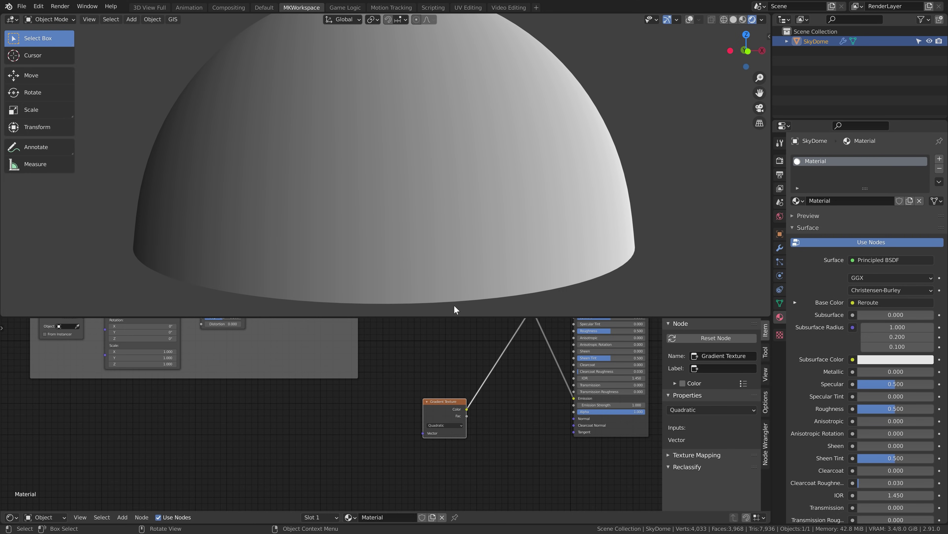
pyautogui.hotkey('ctrl', 't')
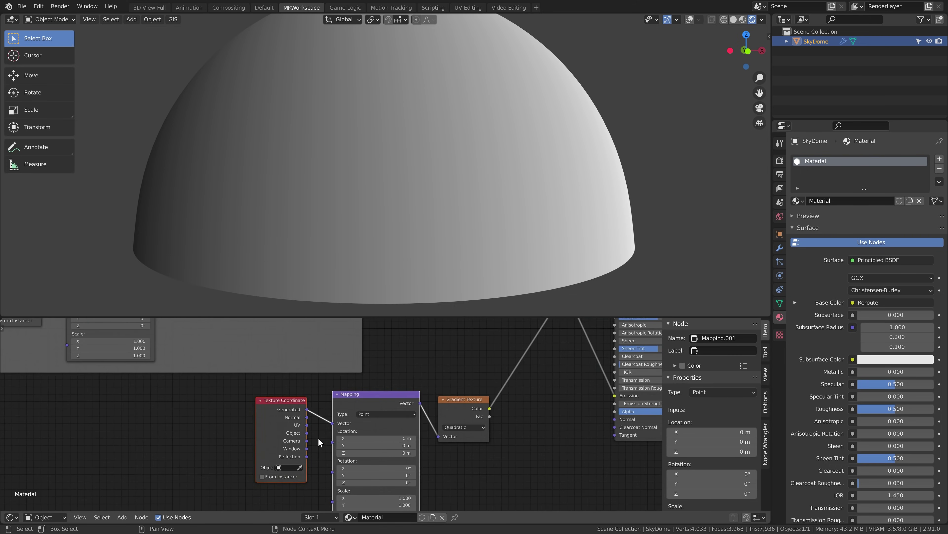
pyautogui.scroll(3, 365, 451)
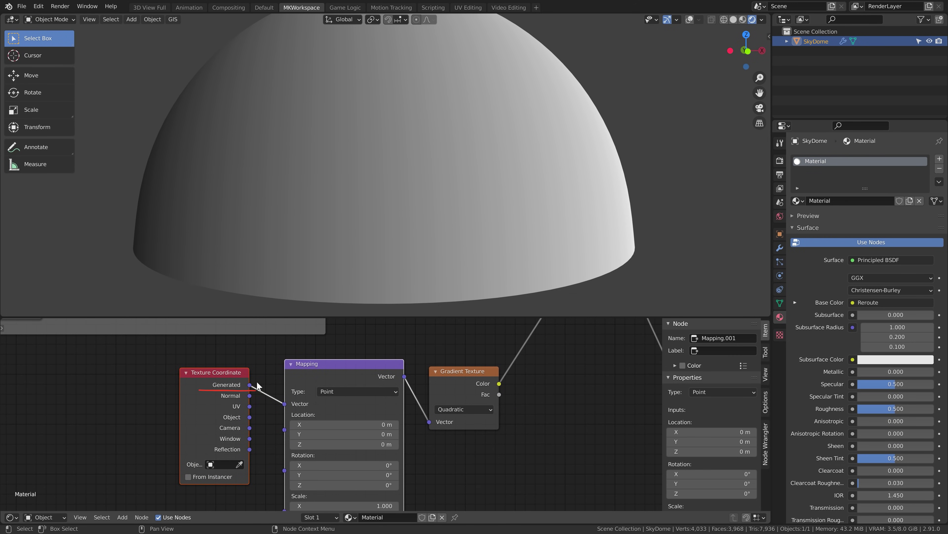
pyautogui.press('s')
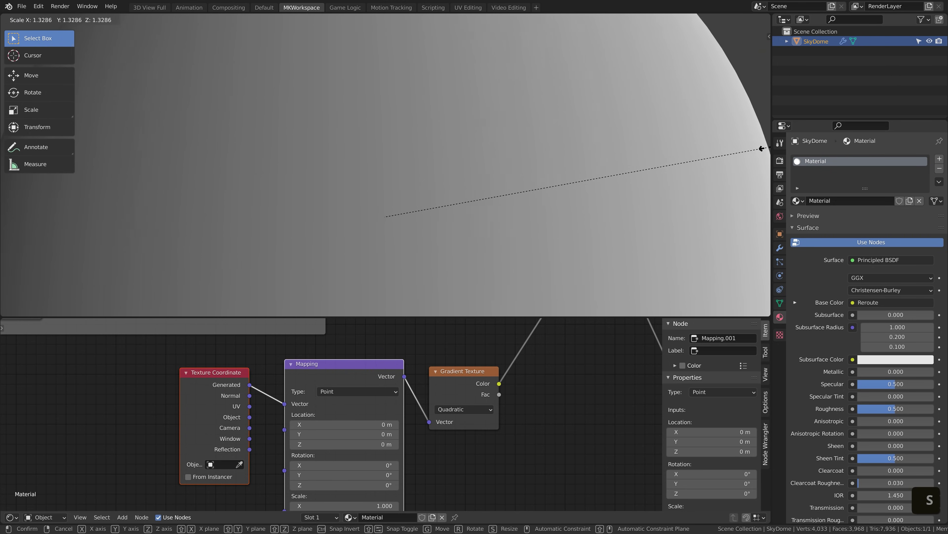
pyautogui.press('Escape')
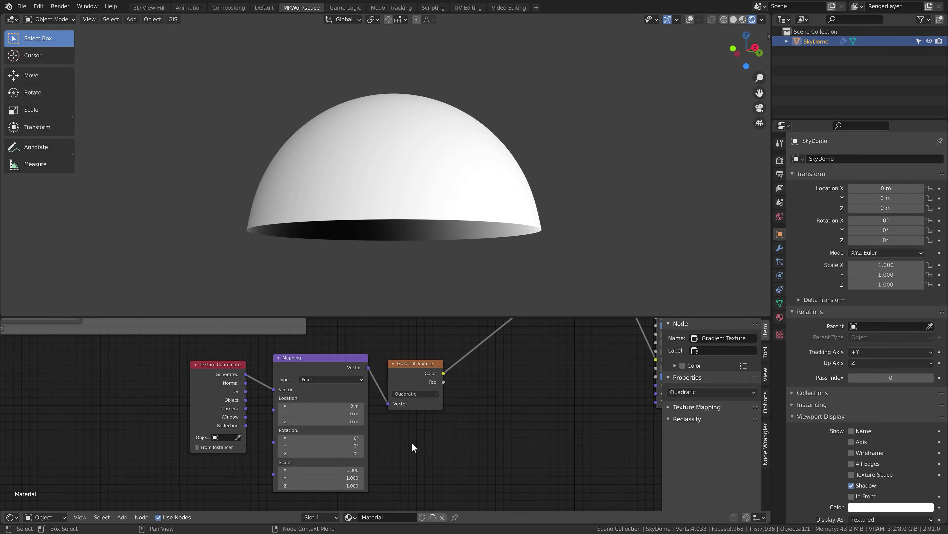
# Set the gradient's Mapping node to Rotation Y -90° and Location X 0.37 m
pyautogui.click(352, 446)
pyautogui.write('-90')
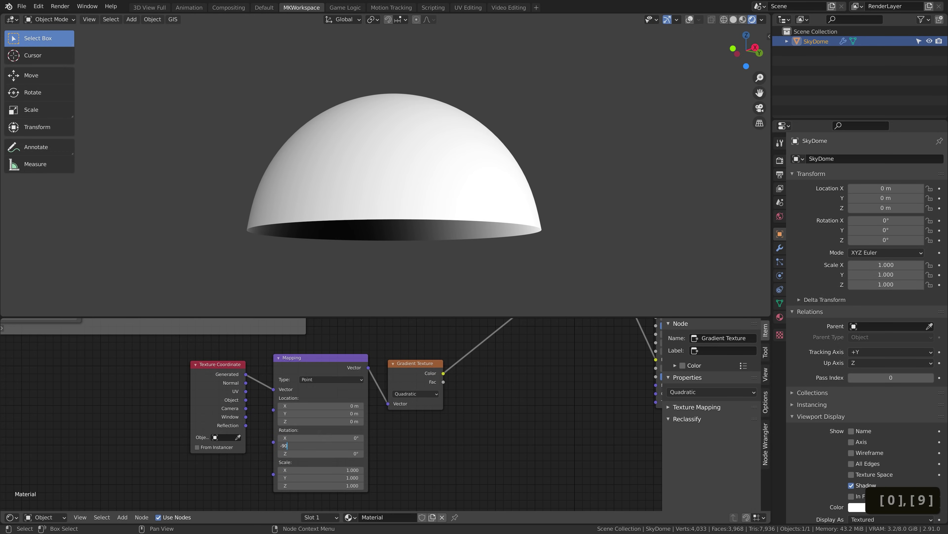
pyautogui.press('Return')
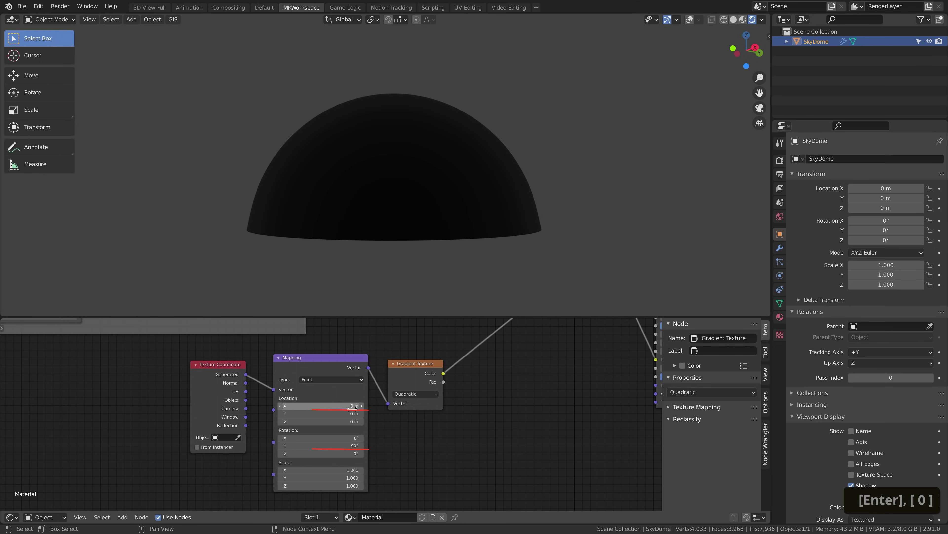
pyautogui.moveTo(352, 409)
pyautogui.mouseDown()
pyautogui.moveTo(336, 409)
pyautogui.moveTo(364, 409)
pyautogui.mouseUp()
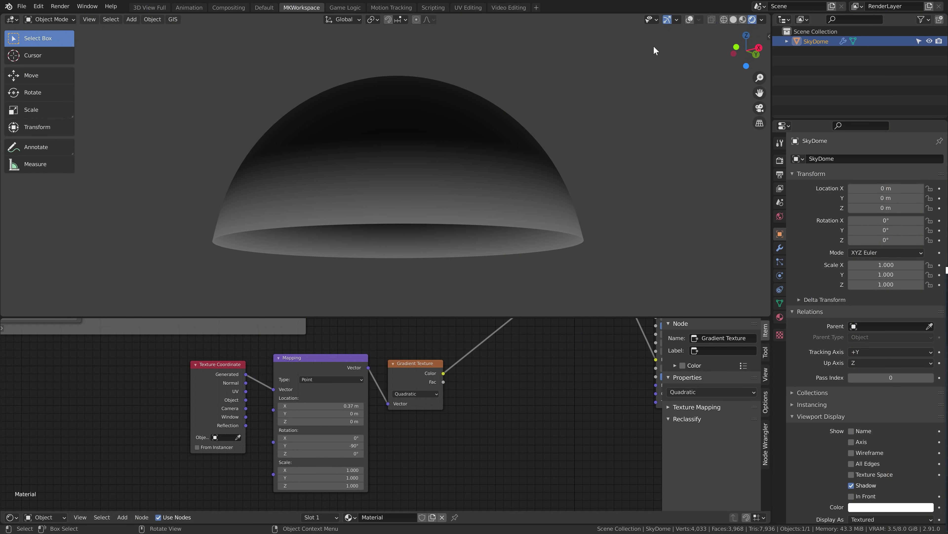
# Add a camera and, looking through it, fly it to about X 1.34 m, Y -2.13 m, Z -0.89 m, facing the dome's horizon
pyautogui.hotkey('shift', 'a')
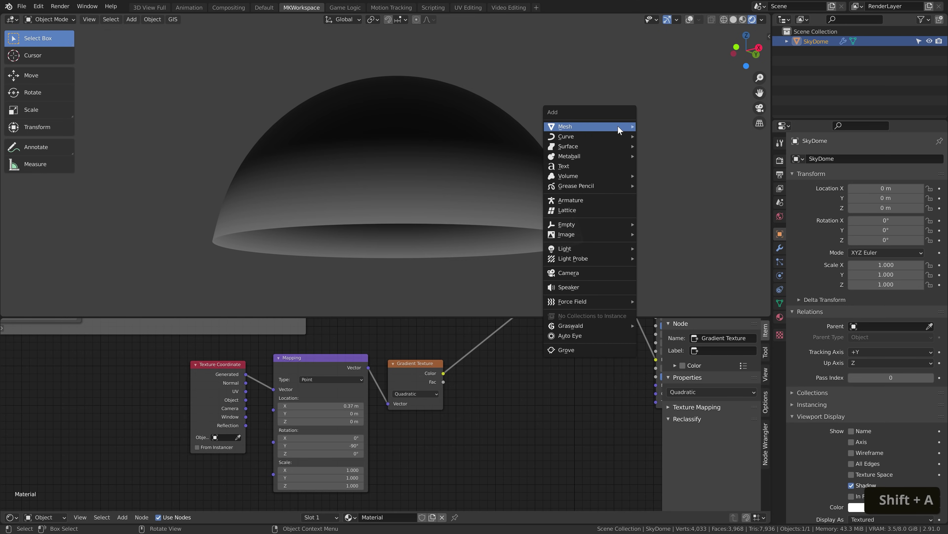
pyautogui.click(592, 272)
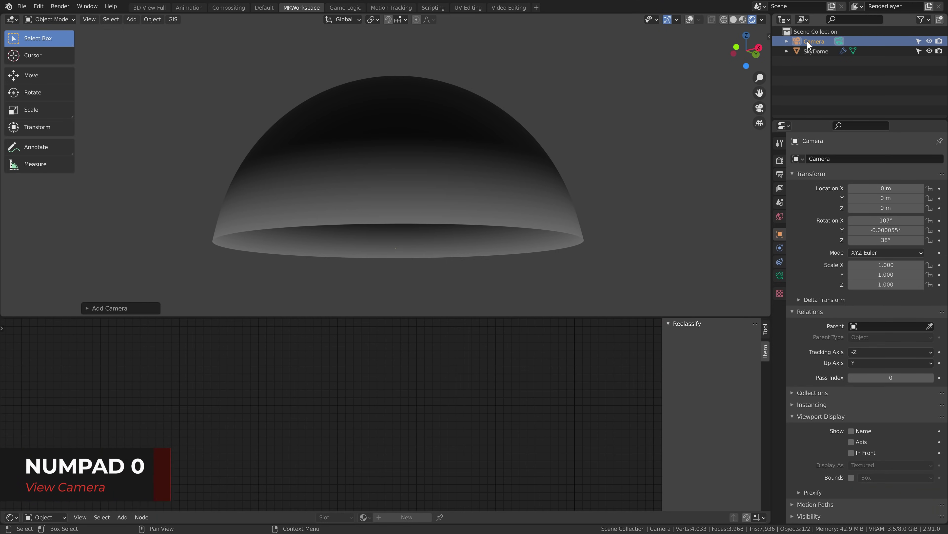
pyautogui.press('KP_0')
pyautogui.hotkey('shift', '`')
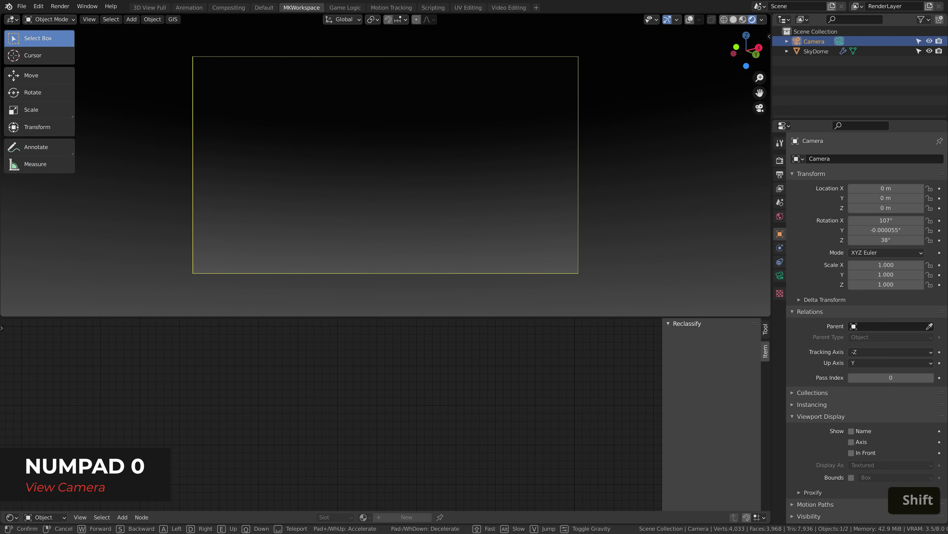
pyautogui.hotkey('shift', 's')
pyautogui.click(405, 169)
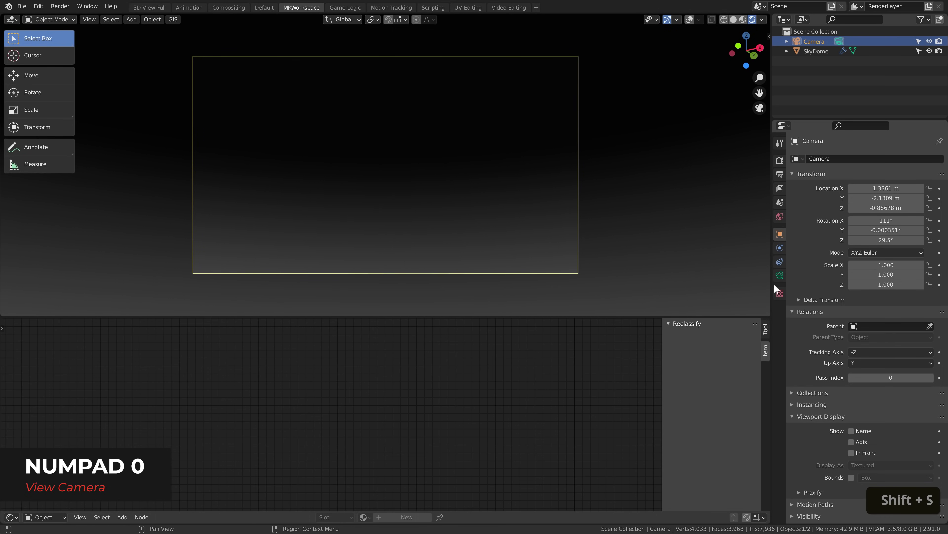
# Set the camera's clip end distance to 10000 m
pyautogui.click(779, 275)
pyautogui.click(881, 266)
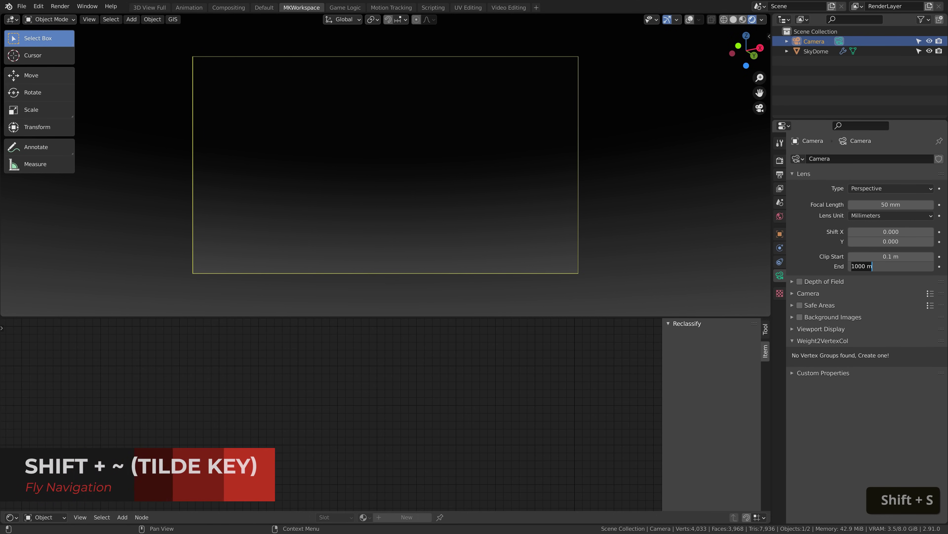
pyautogui.write('0')
pyautogui.press('Return')
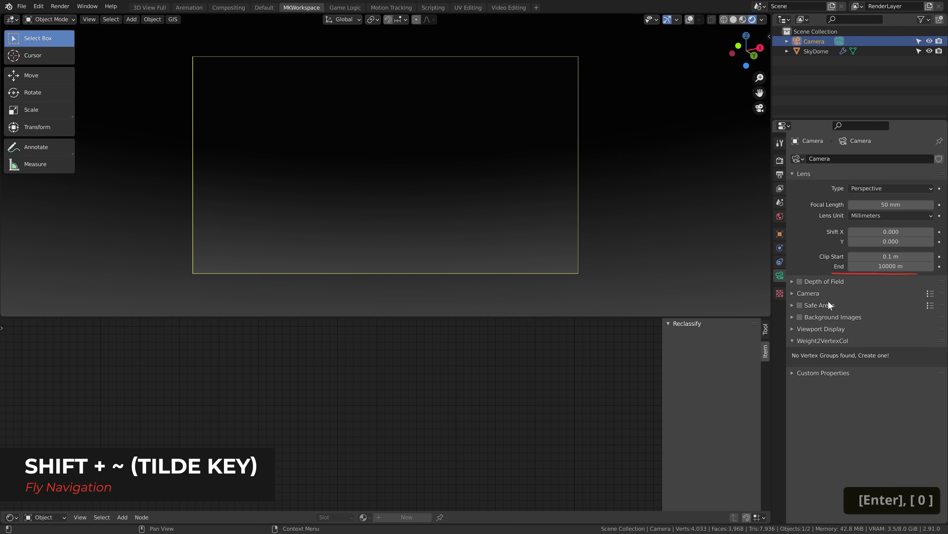
# Set the render output's horizontal resolution to 2560 px
pyautogui.click(780, 175)
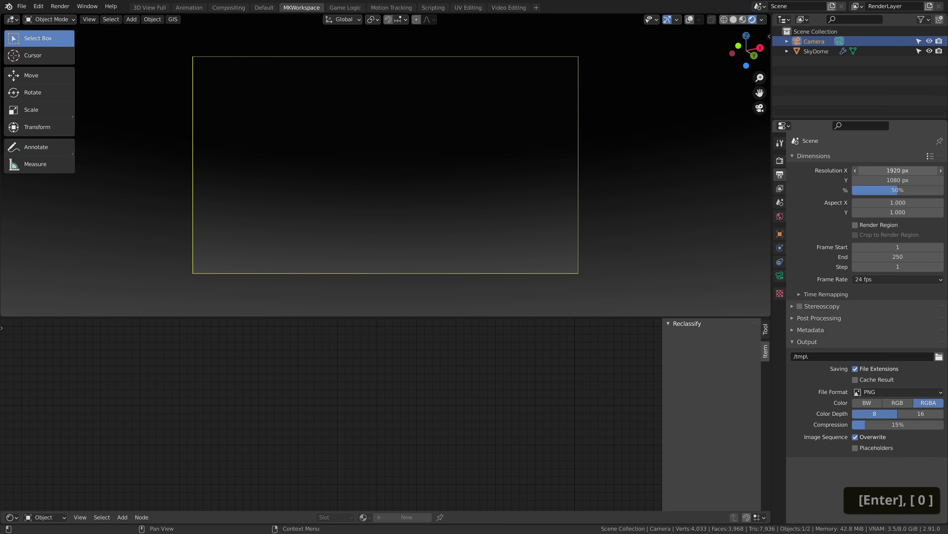
pyautogui.click(897, 171)
pyautogui.write('2560')
pyautogui.press('Return')
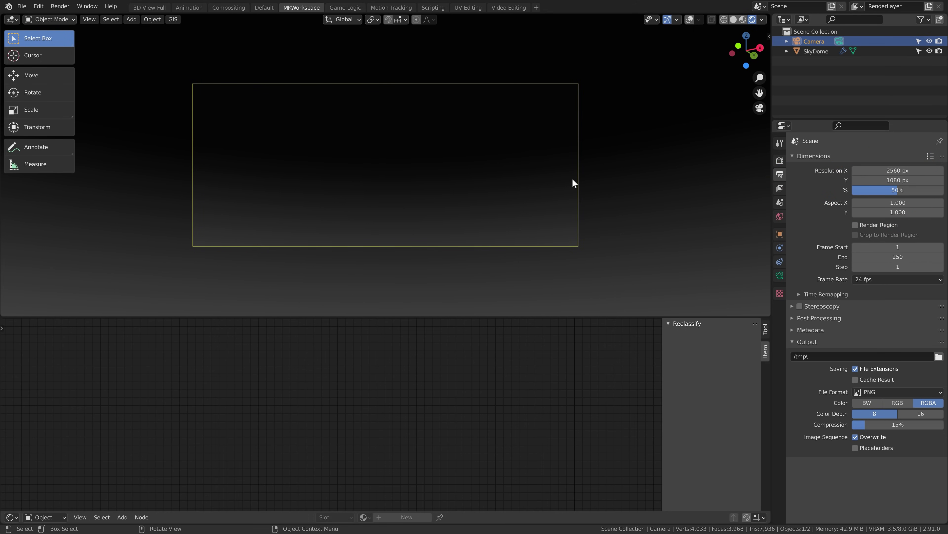
# Set the camera's focal length to 20 mm and fly-navigate it to reframe the horizon gradient
pyautogui.click(780, 275)
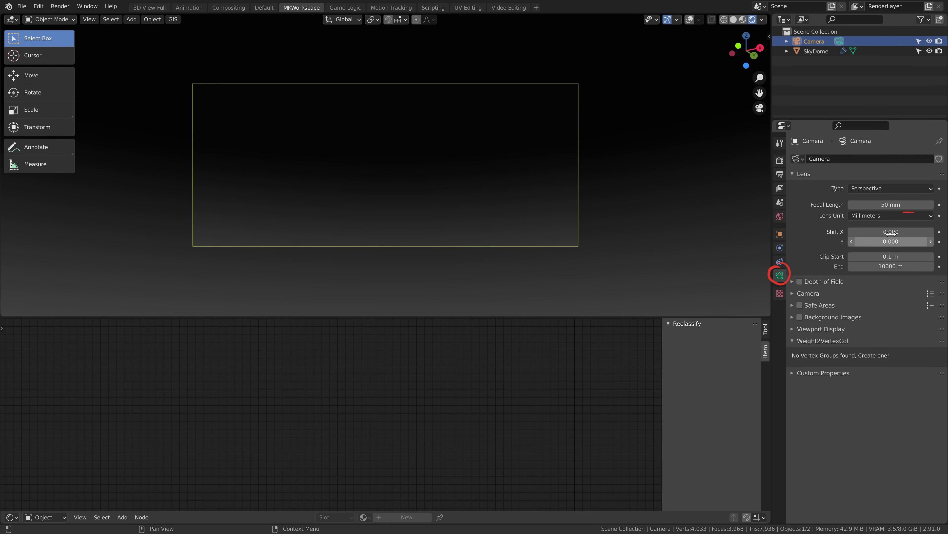
pyautogui.click(891, 204)
pyautogui.write('20')
pyautogui.press('Return')
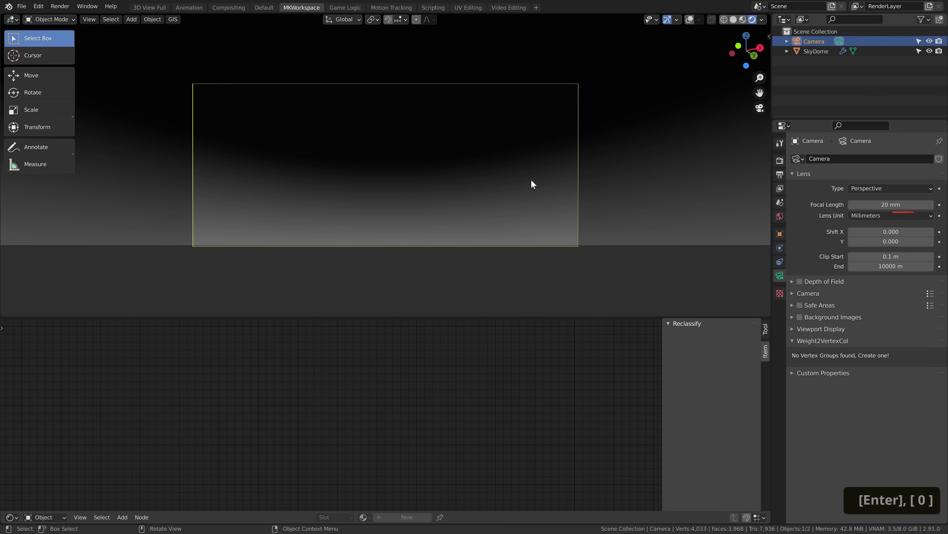
pyautogui.hotkey('shift', '`')
pyautogui.click(385, 165)
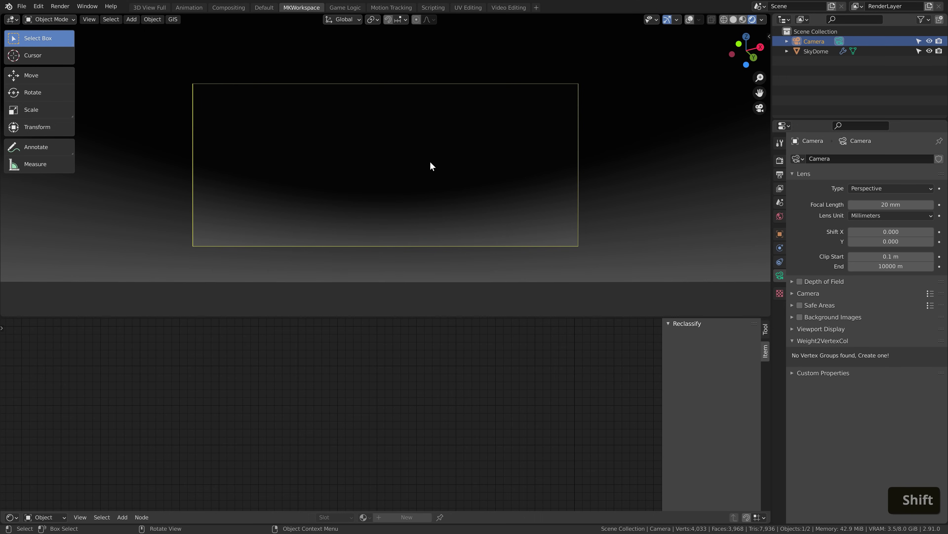
# Select the SkyDome and set Location X to 0.3 m on the gradient's Mapping node
pyautogui.click(431, 162)
pyautogui.scroll(2, 325, 409)
pyautogui.moveTo(331, 404)
pyautogui.mouseDown()
pyautogui.moveTo(318, 404)
pyautogui.moveTo(349, 404)
pyautogui.mouseUp()
pyautogui.scroll(-2, 478, 379)
# Insert a MixRGB node after the Gradient Texture's Color output and set its blending mode to Color
pyautogui.moveTo(479, 379); pyautogui.dragTo(417, 402, button='middle')
pyautogui.hotkey('shift', 'a')
pyautogui.write('mi')
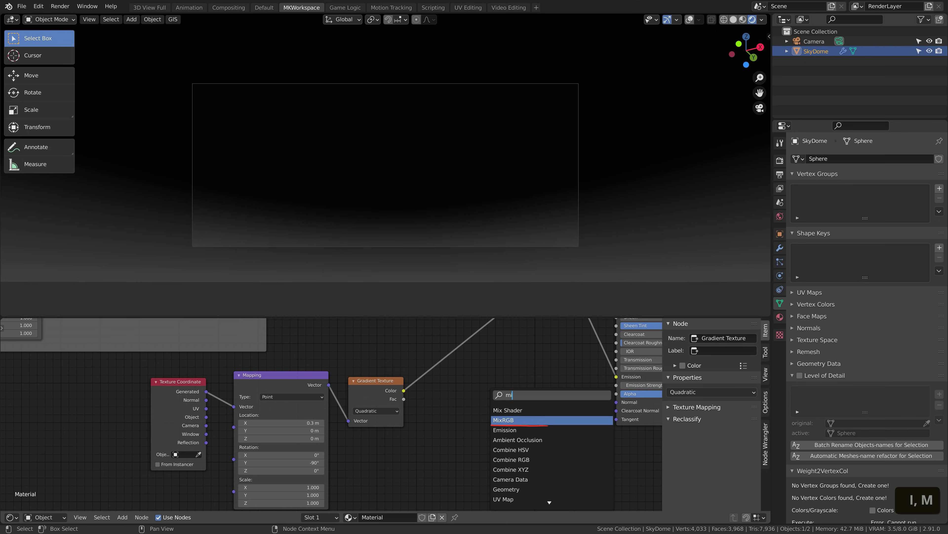
pyautogui.click(516, 420)
pyautogui.click(463, 349)
pyautogui.click(464, 344)
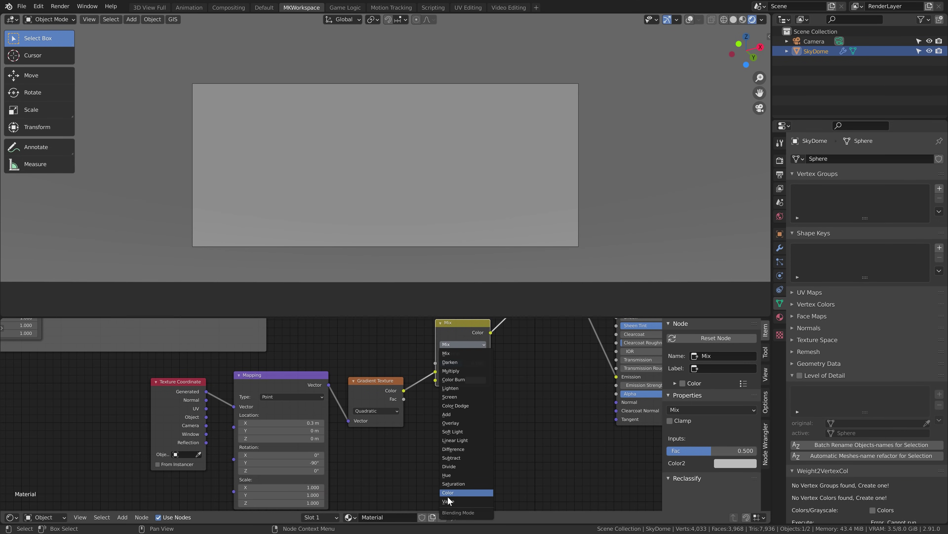
pyautogui.click(448, 495)
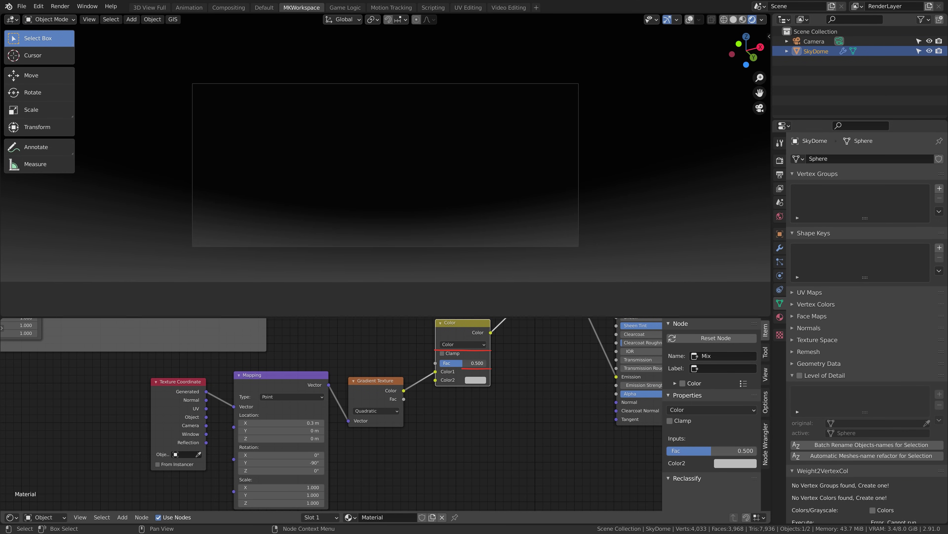
# Set the Color mix node's Fac to 1.000 and its Color2 to a pale greyish blue
pyautogui.moveTo(460, 363); pyautogui.dragTo(486, 363)
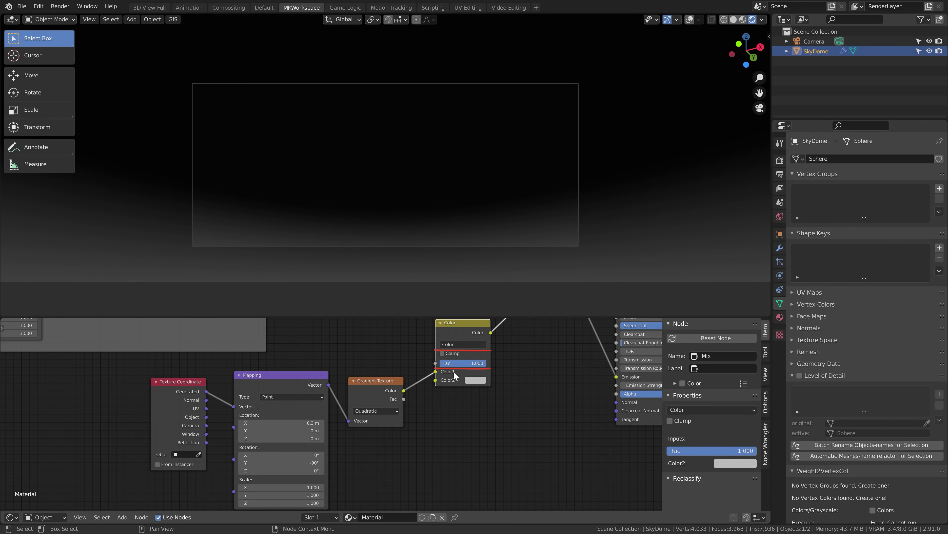
pyautogui.click(471, 380)
pyautogui.moveTo(506, 313); pyautogui.dragTo(500, 290)
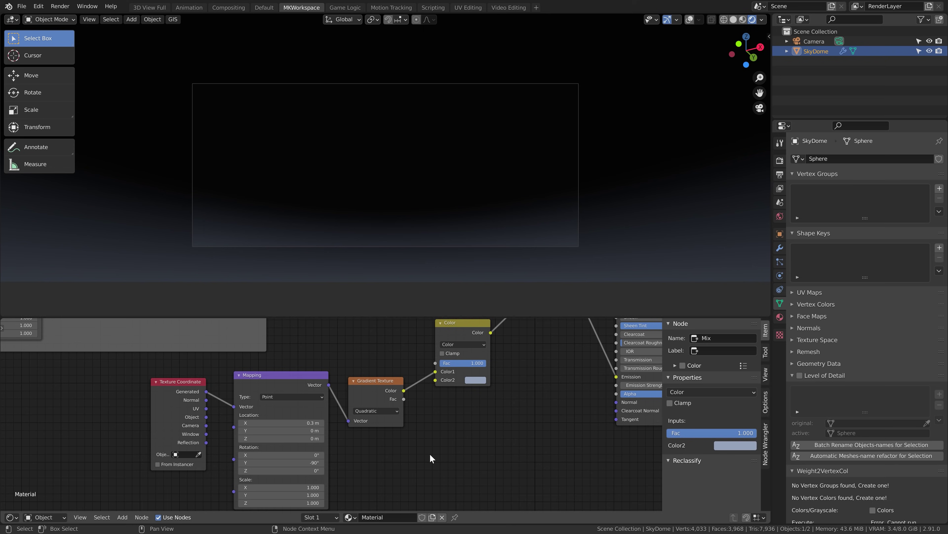
# Line up the Color mix node beside the Gradient Texture and add a second MixRGB node between the STARS frame and the shader
pyautogui.scroll(-2, 441, 440)
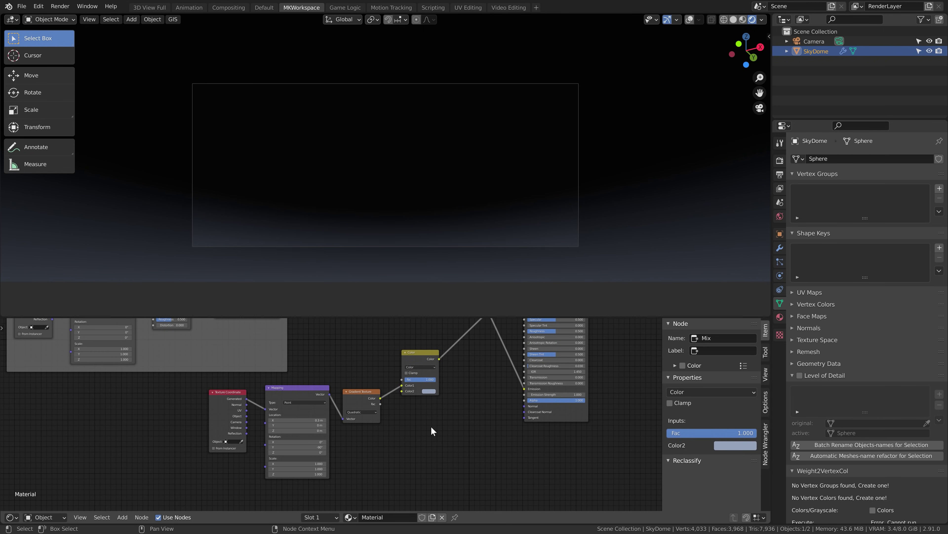
pyautogui.moveTo(412, 352); pyautogui.dragTo(405, 387)
pyautogui.moveTo(404, 389)
pyautogui.mouseDown(button='middle')
pyautogui.moveTo(432, 437)
pyautogui.moveTo(392, 426)
pyautogui.mouseUp(button='middle')
pyautogui.scroll(-2, 411, 432)
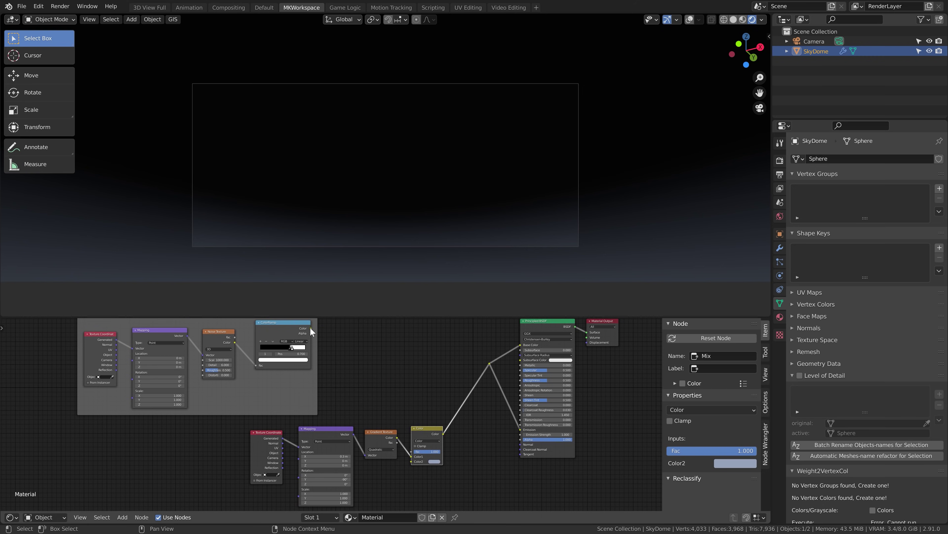
pyautogui.hotkey('shift', 'a')
pyautogui.click(399, 378)
pyautogui.write('mi')
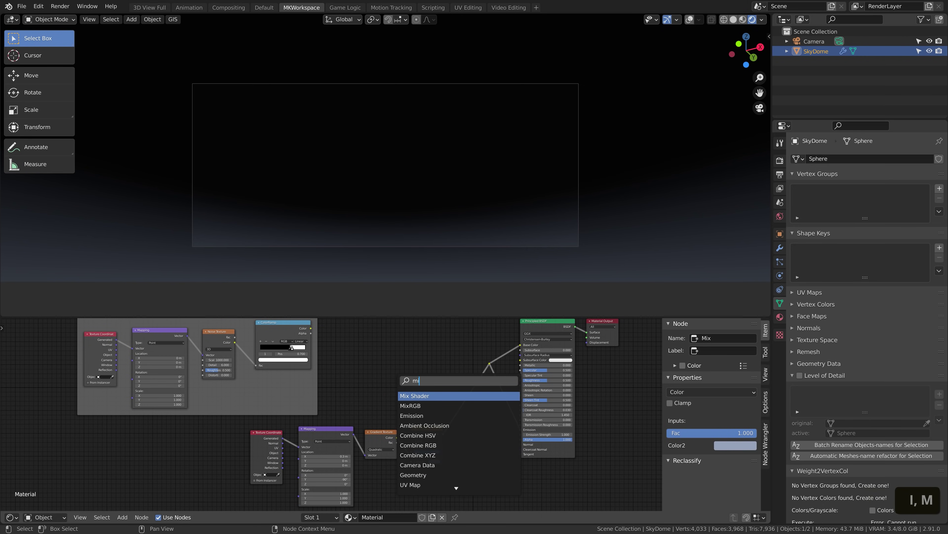
pyautogui.press('Return')
# Connect the star ColorRamp to the new Mix node's Color1, the Color mix output to Color2, and the result to the reroute
pyautogui.moveTo(309, 331); pyautogui.dragTo(412, 370)
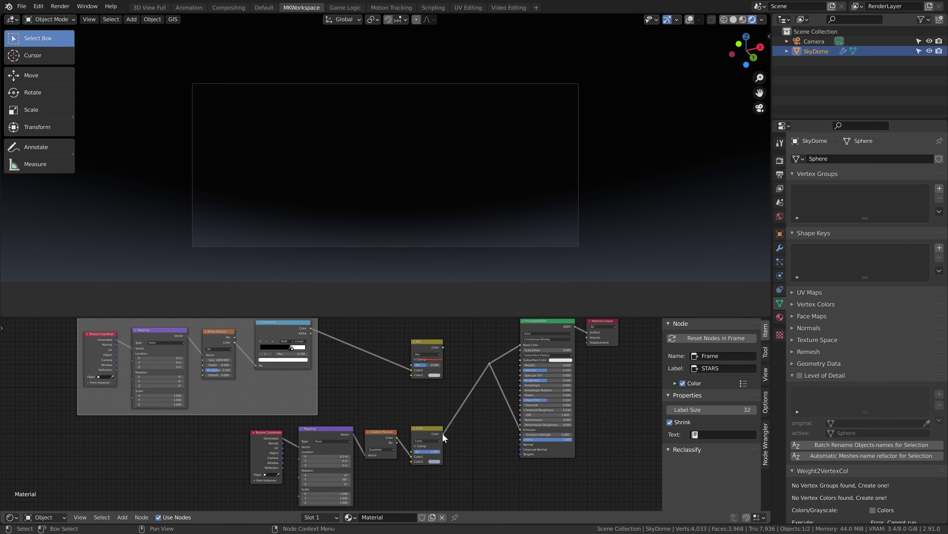
pyautogui.moveTo(443, 433); pyautogui.dragTo(410, 375)
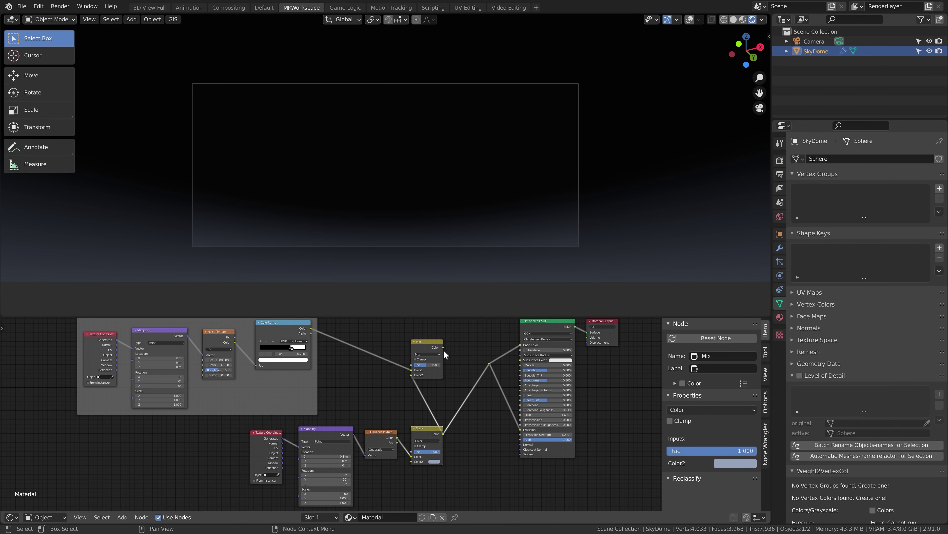
pyautogui.moveTo(443, 347); pyautogui.dragTo(489, 363)
pyautogui.moveTo(437, 348); pyautogui.dragTo(453, 352)
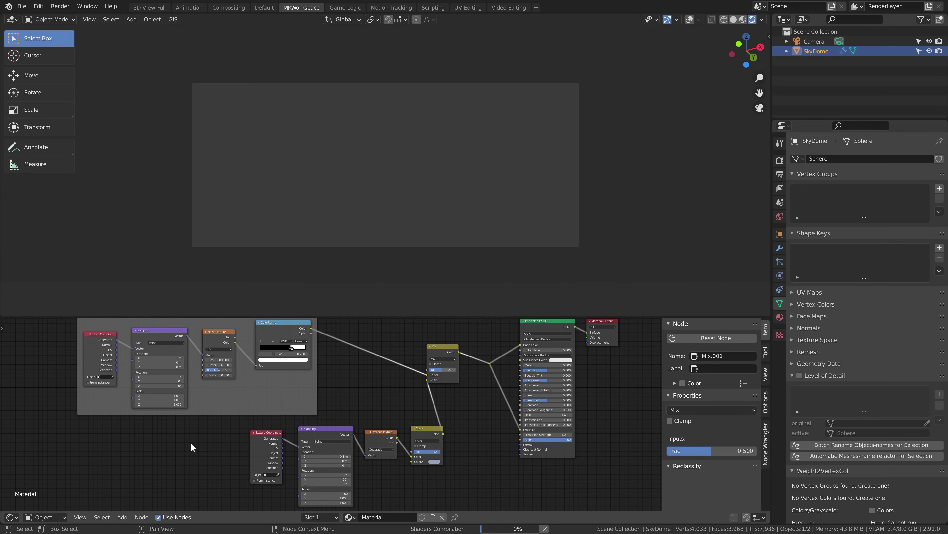
# Move the whole gradient node chain underneath the STARS frame
pyautogui.moveTo(191, 447); pyautogui.dragTo(443, 478)
pyautogui.press('g')
pyautogui.click(331, 477)
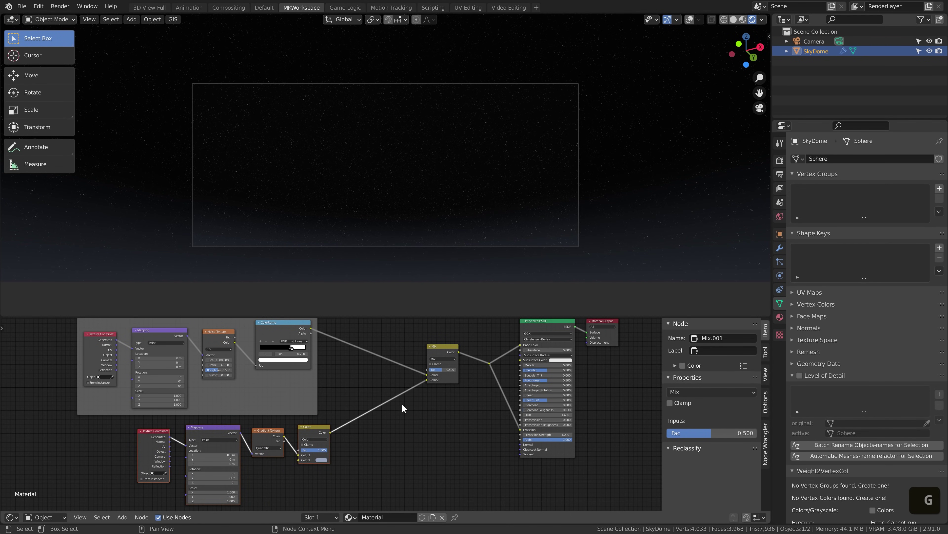
# Insert an RGB Curves node between the Color mix node and the final Mix node's Color2 input
pyautogui.hotkey('shift', 'a')
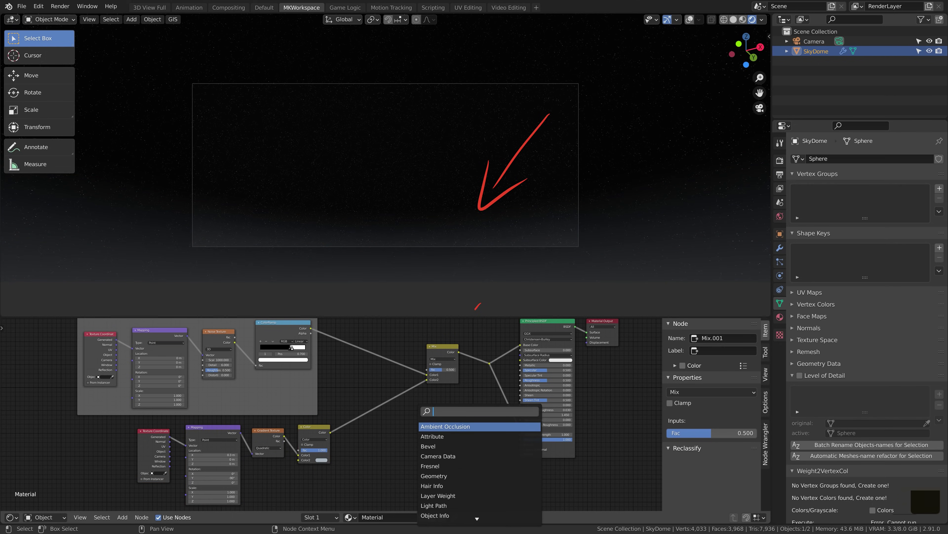
pyautogui.write('ru')
pyautogui.press('Return')
pyautogui.click(361, 421)
pyautogui.scroll(2, 361, 421)
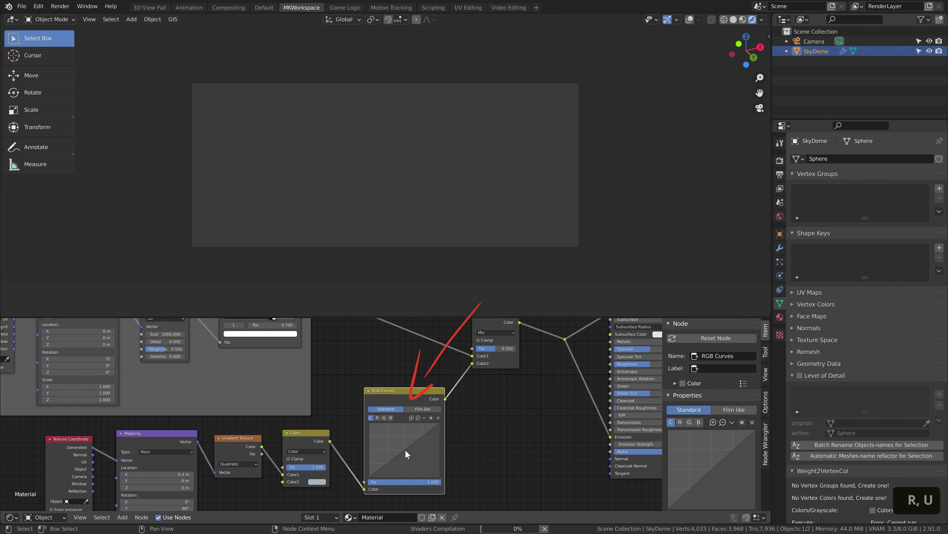
# Try shaping the RGB Curves node's curve with extra points to adjust the horizon glow's brightness and falloff
pyautogui.click(403, 452)
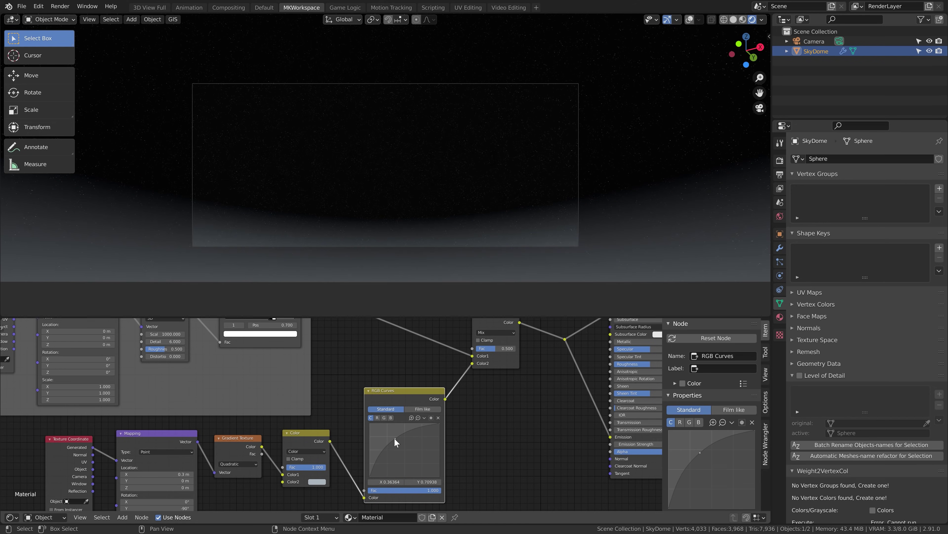
pyautogui.moveTo(417, 432); pyautogui.dragTo(390, 471)
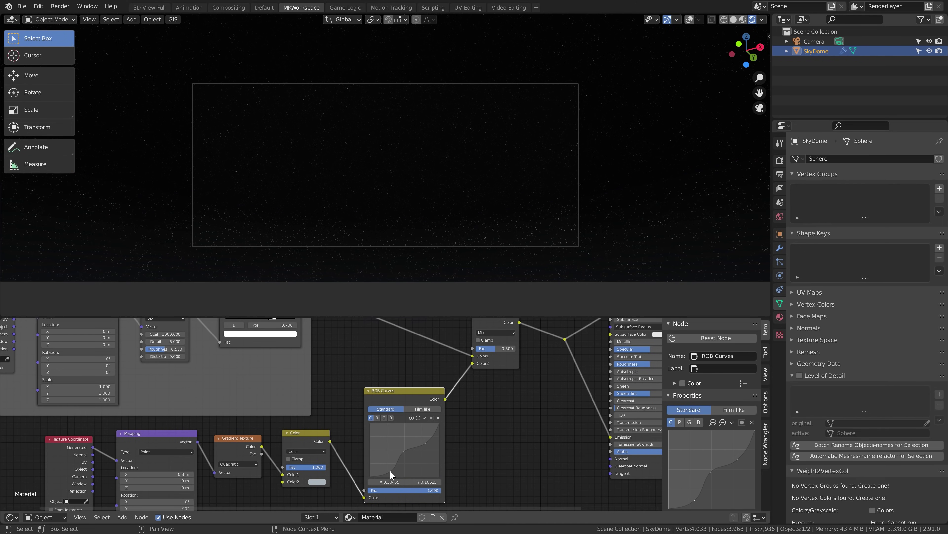
pyautogui.click(439, 416)
pyautogui.click(425, 443)
pyautogui.click(439, 417)
pyautogui.moveTo(403, 451); pyautogui.dragTo(402, 447)
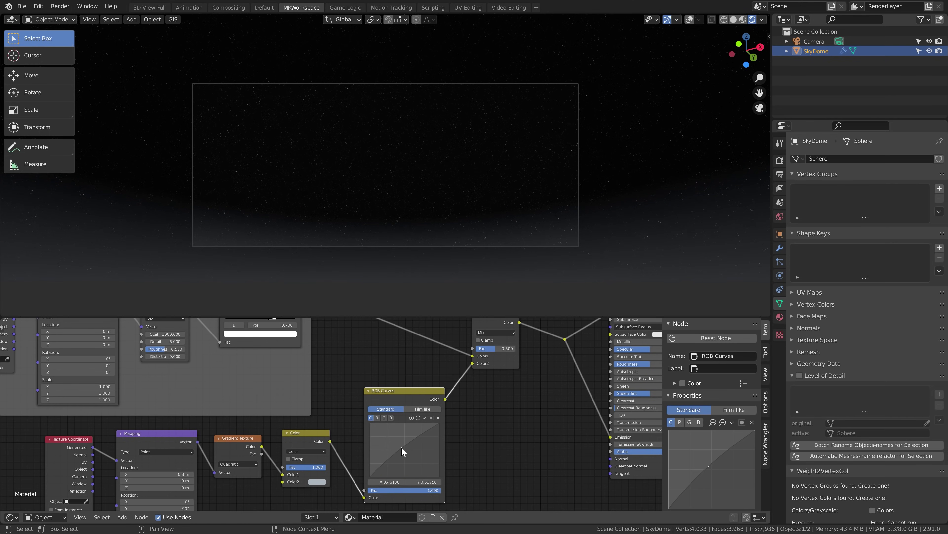
# Try a different Rotation Y on the gradient's Mapping node and undo the latest changes
pyautogui.moveTo(207, 478); pyautogui.dragTo(284, 413, button='middle')
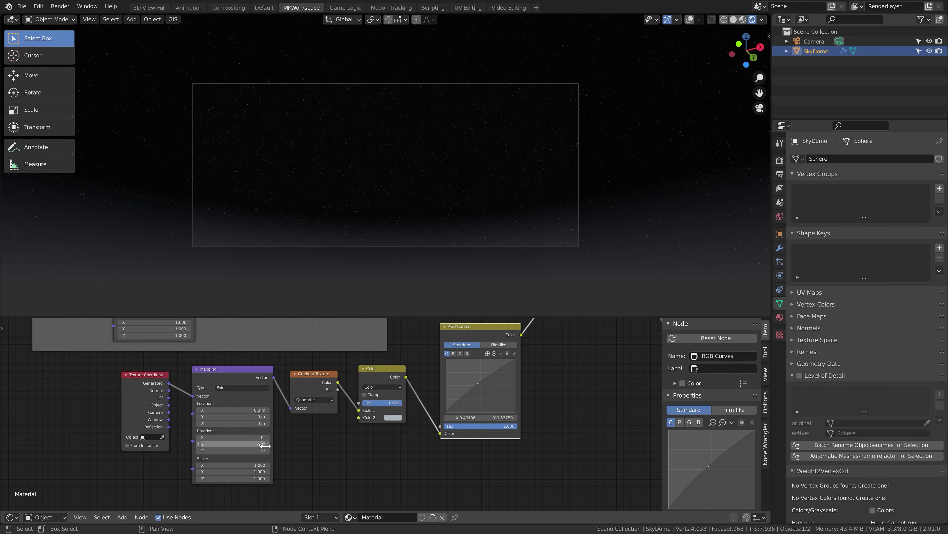
pyautogui.keyDown('shift'); pyautogui.moveTo(239, 444); pyautogui.dragTo(234, 443); pyautogui.keyUp('shift')
pyautogui.hotkey('ctrl', 'z')
pyautogui.hotkey('ctrl', 'z')
pyautogui.hotkey('ctrl', 'z')
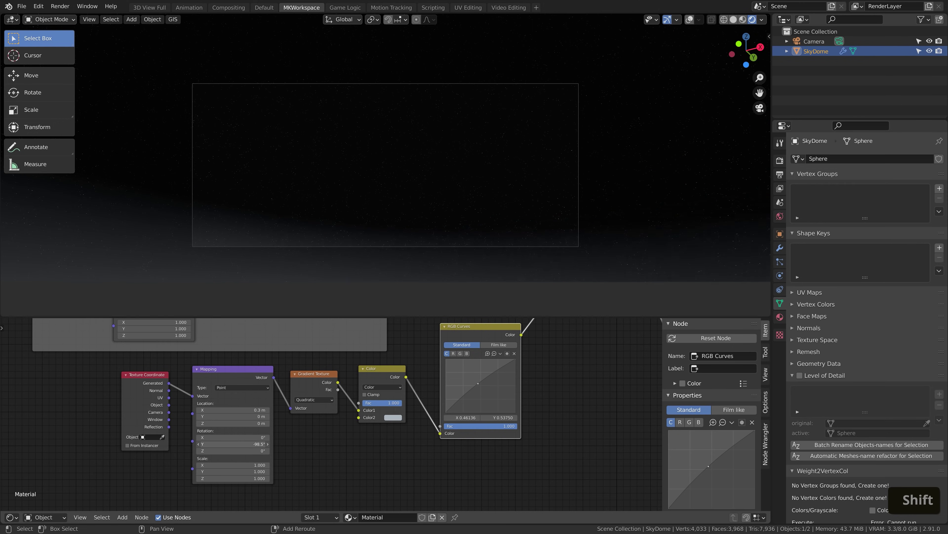
# Set the gradient Mapping node's Rotation Y to -82.2° and line up the RGB Curves node with its chain
pyautogui.moveTo(265, 444); pyautogui.dragTo(284, 444)
pyautogui.moveTo(463, 325); pyautogui.dragTo(462, 363)
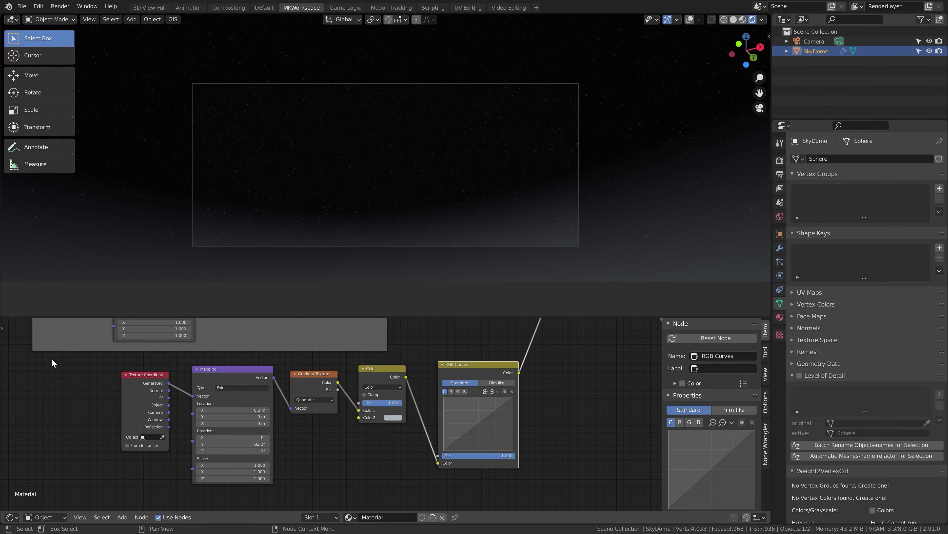
# Group the gradient nodes, from Texture Coordinate to RGB Curves, in a frame labelled GLOW BOTTOM
pyautogui.moveTo(61, 356); pyautogui.dragTo(561, 500)
pyautogui.hotkey('ctrl', 'k')
pyautogui.hotkey('ctrl', 'j')
pyautogui.click(743, 350)
pyautogui.write('GLOW BOTTOM')
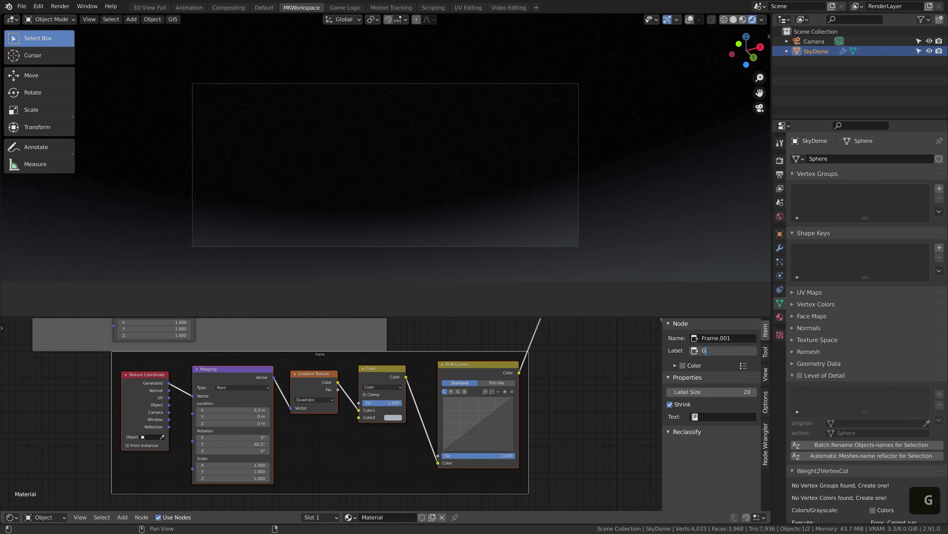
pyautogui.press('Return')
# Give the GLOW BOTTOM frame a custom mint-green color and set its label size to 32
pyautogui.click(682, 365)
pyautogui.click(675, 365)
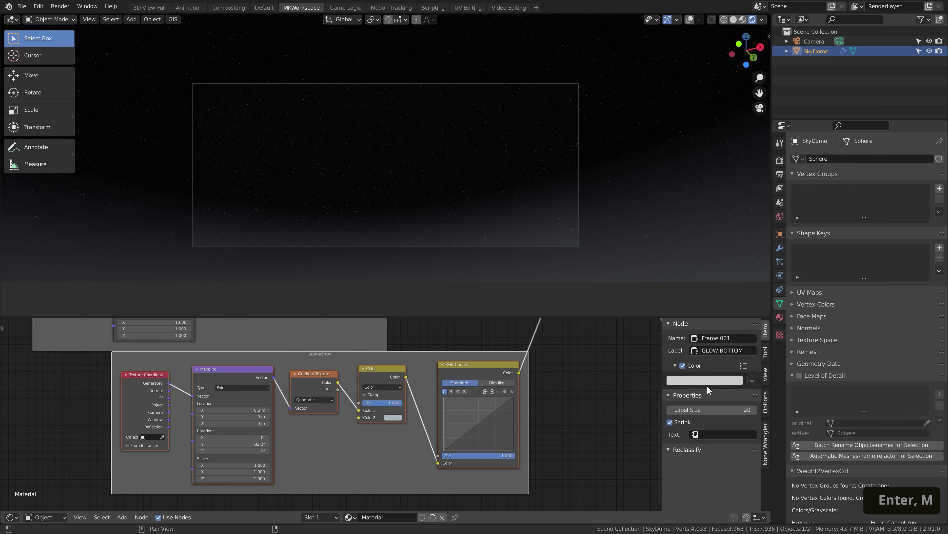
pyautogui.click(705, 379)
pyautogui.moveTo(709, 285)
pyautogui.mouseDown()
pyautogui.moveTo(704, 291)
pyautogui.moveTo(703, 278)
pyautogui.mouseUp()
pyautogui.doubleClick(711, 410)
pyautogui.write('32')
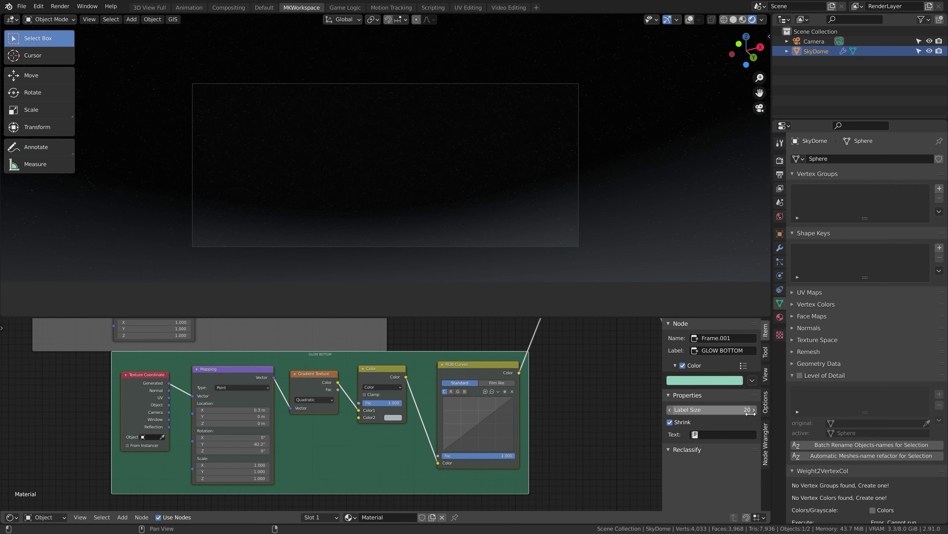
pyautogui.press('Return')
pyautogui.scroll(-10, 487, 374)
pyautogui.moveTo(498, 379); pyautogui.dragTo(480, 405, button='middle')
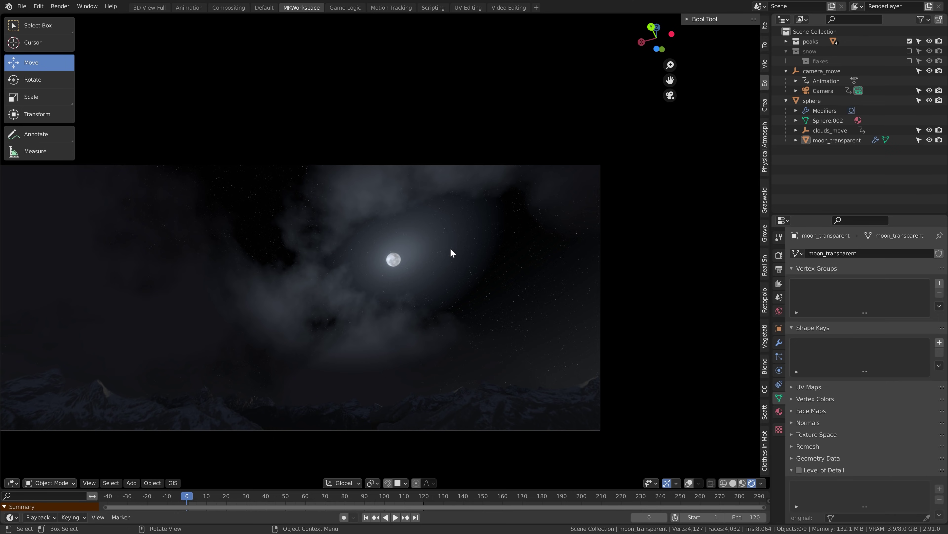
# Inspect the moon_transparent plane in the finished example scene from close up and from an angle
pyautogui.scroll(10, 451, 247)
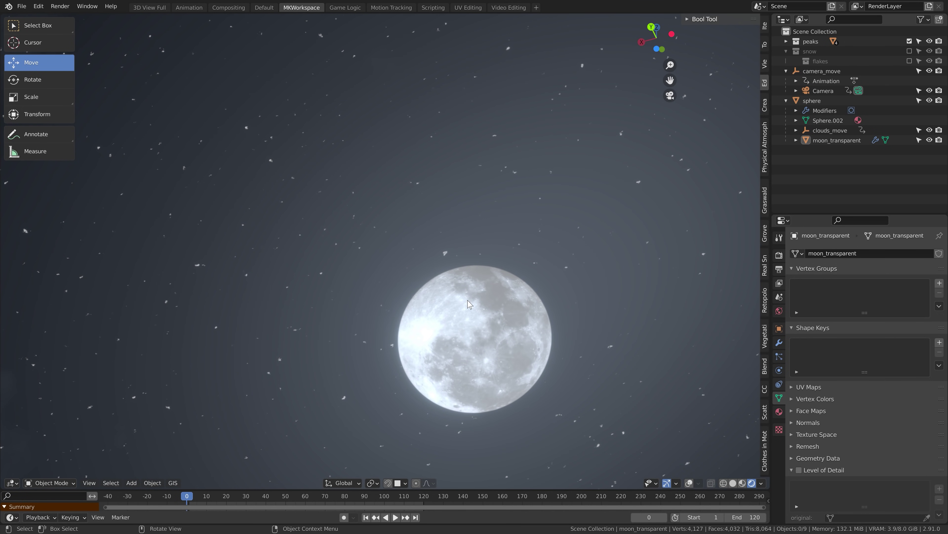
pyautogui.click(470, 304)
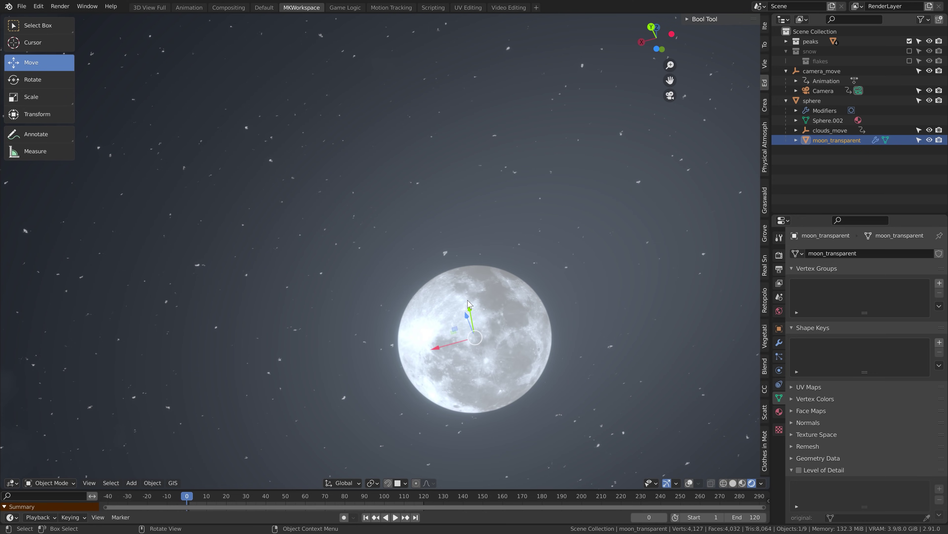
pyautogui.press('KP_Decimal')
pyautogui.moveTo(468, 301); pyautogui.dragTo(557, 332, button='middle')
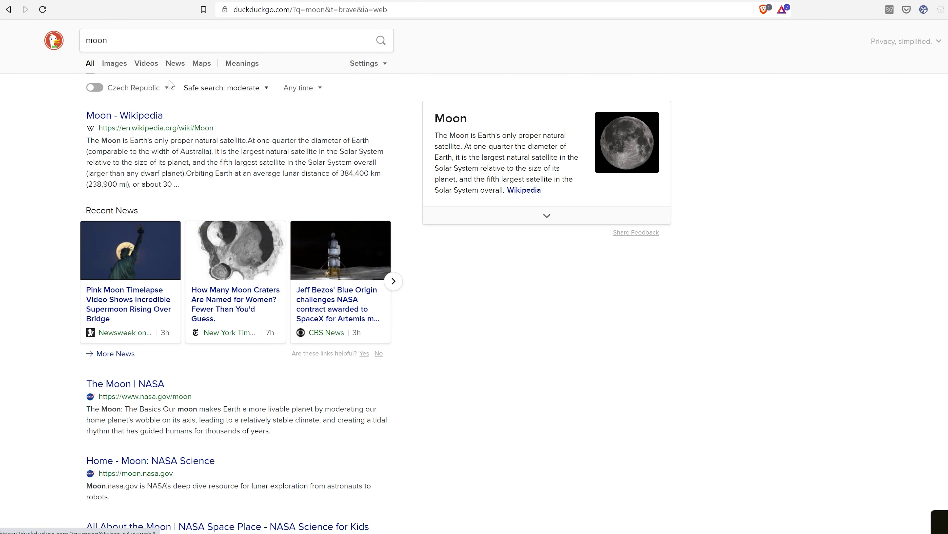
# In the web browser, filter the moon images to transparent ones that are free to share and use commercially, and open a grey full moon
pyautogui.click(115, 64)
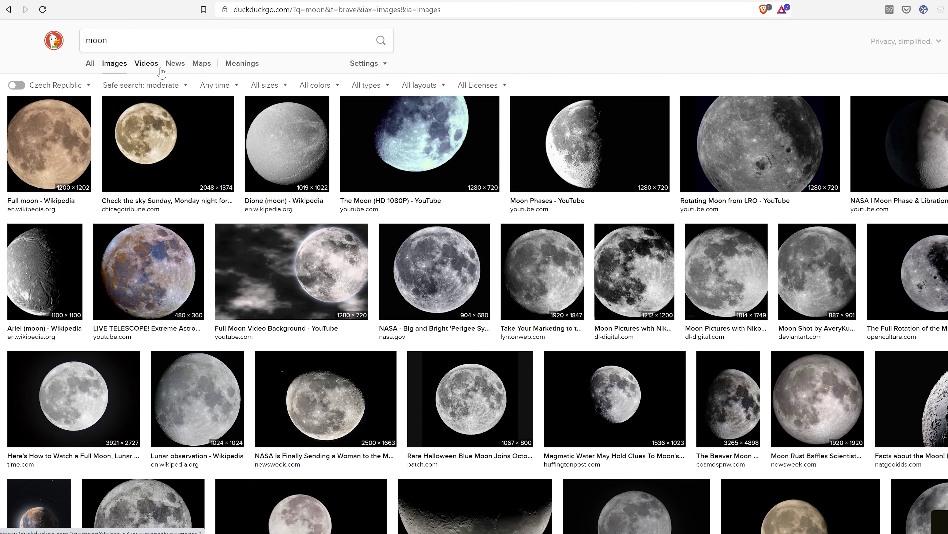
pyautogui.click(368, 85)
pyautogui.click(373, 178)
pyautogui.click(491, 86)
pyautogui.click(508, 178)
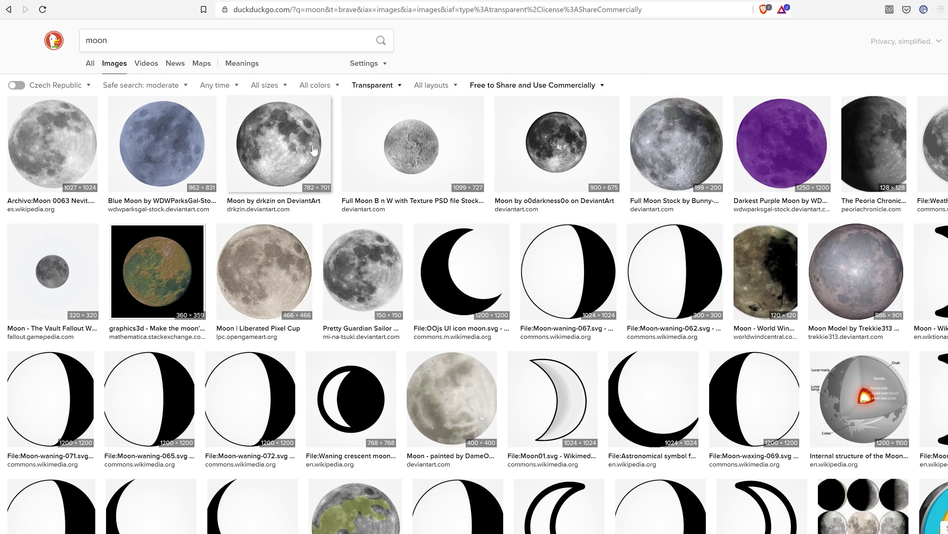
pyautogui.click(284, 150)
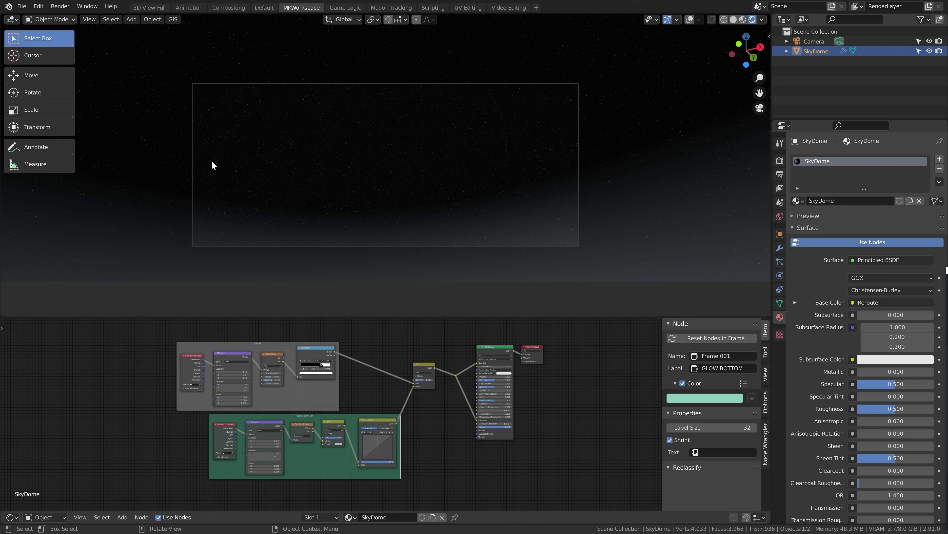
# In Blender, import moon_transparent_blurred.png as an image plane and space its Image Texture node away from the Principled BSDF
pyautogui.click(21, 6)
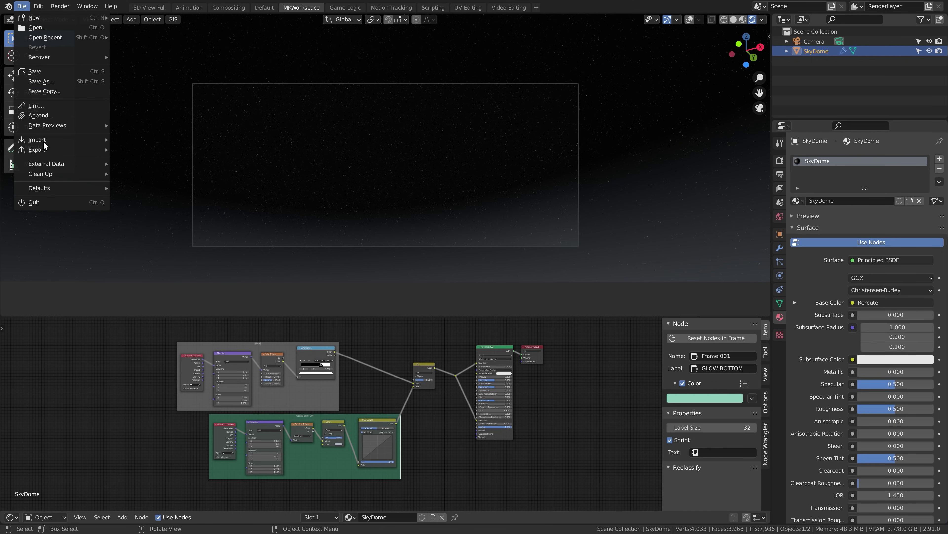
pyautogui.moveTo(44, 139)
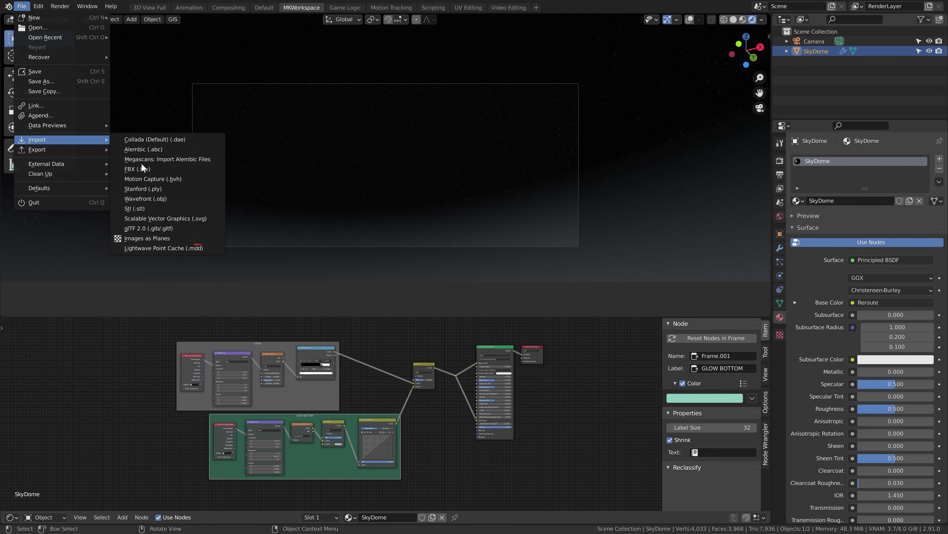
pyautogui.click(160, 238)
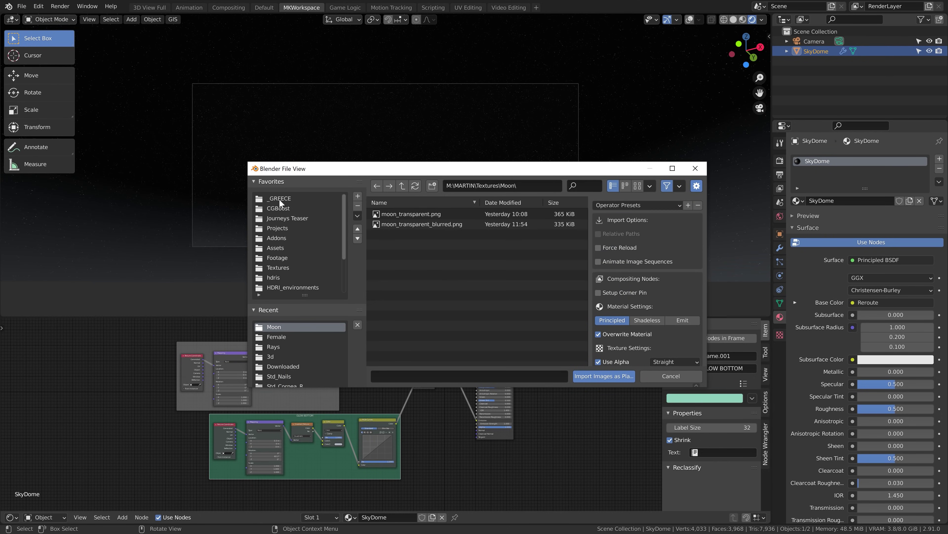
pyautogui.click(403, 224)
pyautogui.doubleClick(403, 224)
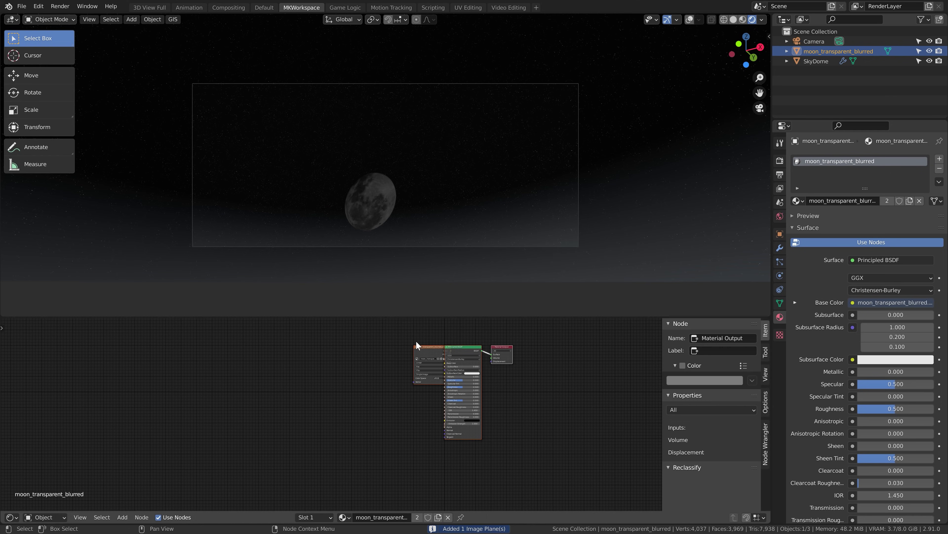
pyautogui.scroll(4, 417, 343)
pyautogui.moveTo(487, 321); pyautogui.dragTo(355, 350)
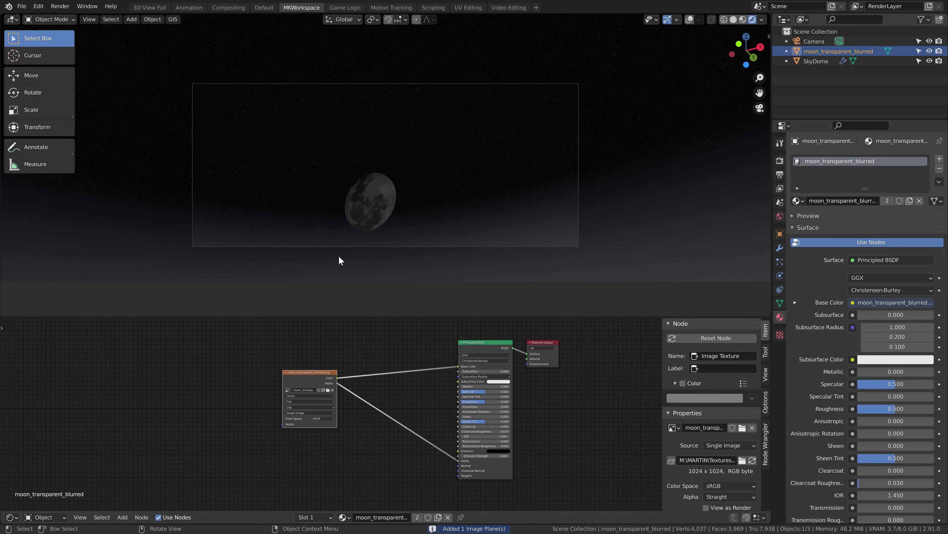
pyautogui.press('Escape')
# Set snapping to Face and snap the moon plane onto the sky dome inside the camera frame
pyautogui.click(398, 19)
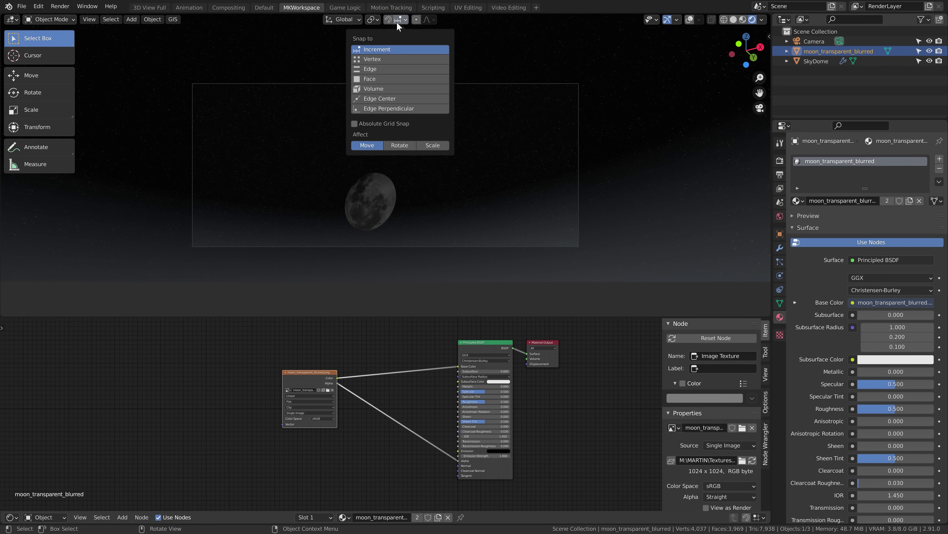
pyautogui.click(377, 79)
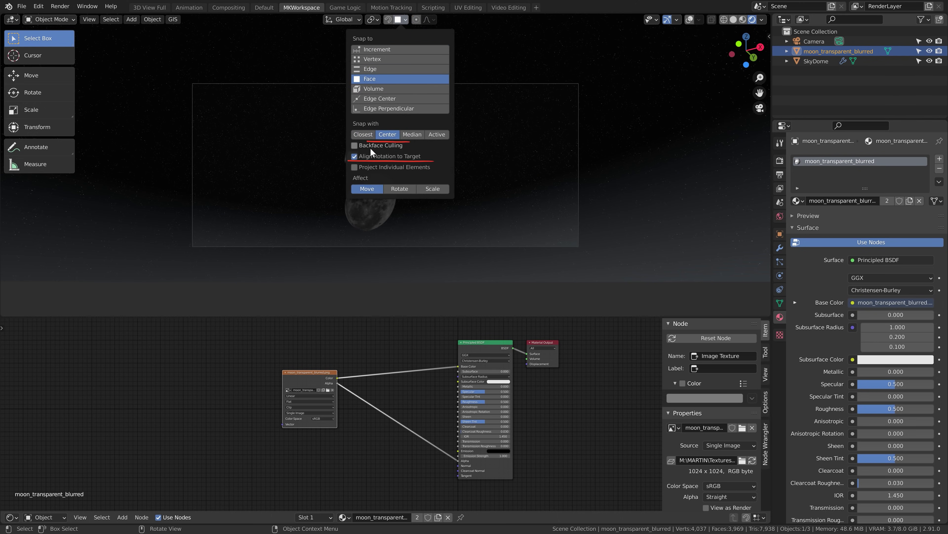
pyautogui.press('g')
pyautogui.keyDown('ctrl'); pyautogui.click(476, 167); pyautogui.keyUp('ctrl')
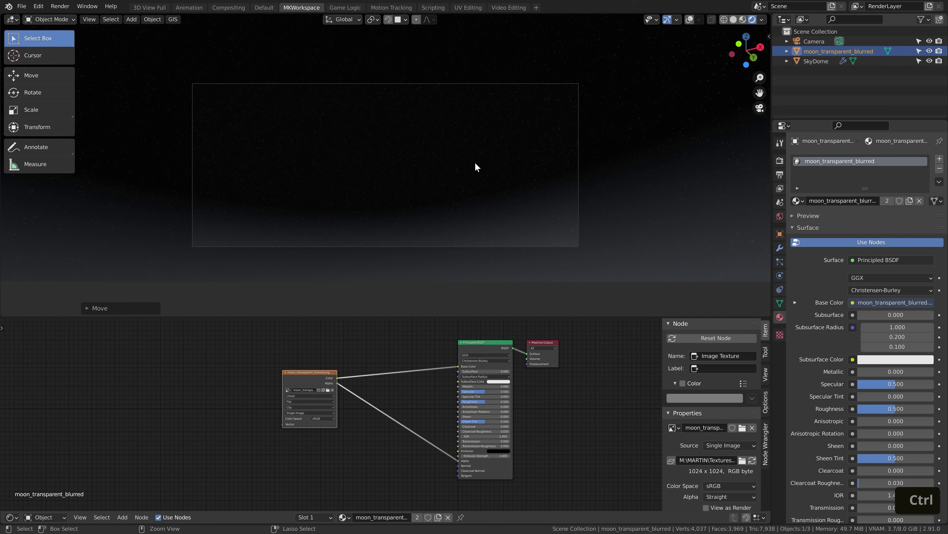
# Resize the moon plane to a small moon and snap it to the dome in the right half of the camera frame
pyautogui.press('s')
pyautogui.click(404, 172)
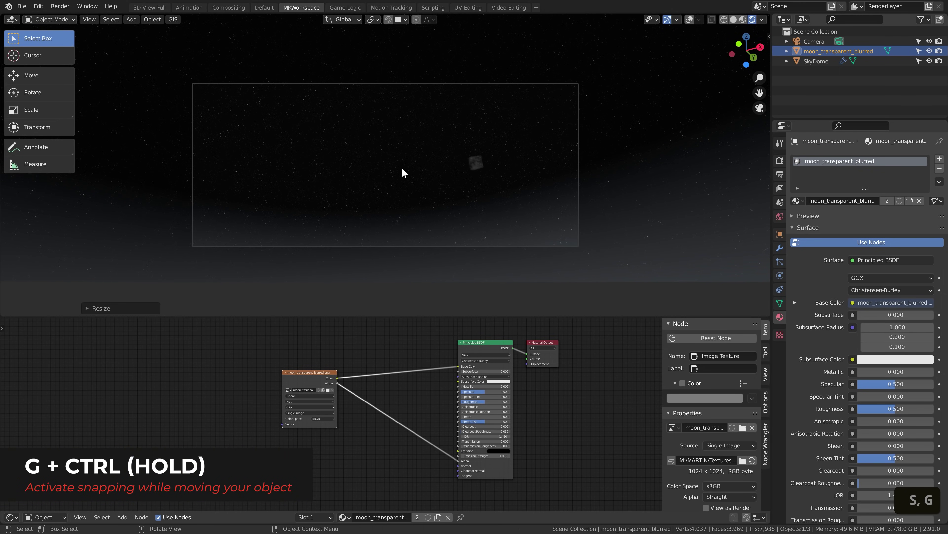
pyautogui.press('g')
pyautogui.keyDown('ctrl'); pyautogui.click(472, 153); pyautogui.keyUp('ctrl')
pyautogui.press('s')
pyautogui.click(474, 154)
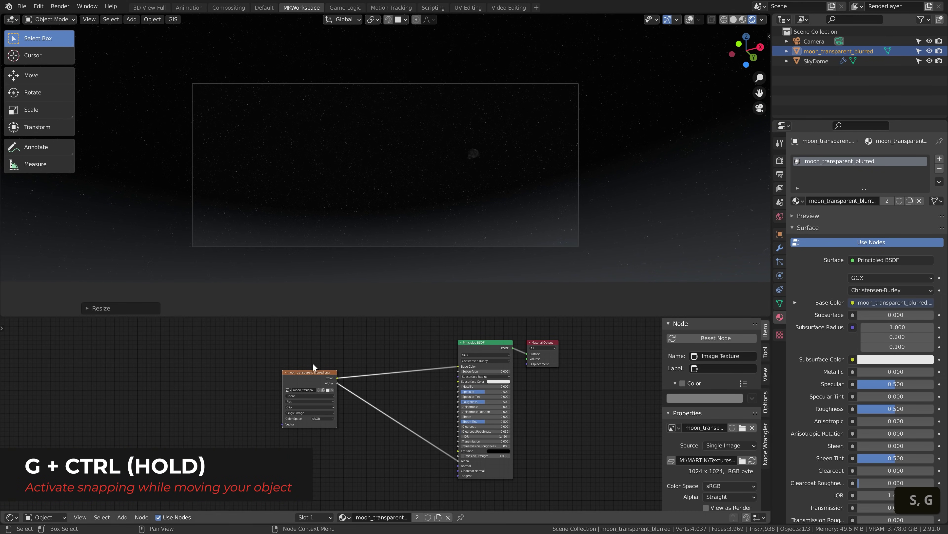
# Connect the moon image's Color to the Principled BSDF's Emission and move the plane along Y until it clears the dome surface
pyautogui.moveTo(337, 378); pyautogui.dragTo(460, 450)
pyautogui.scroll(6, 509, 197)
pyautogui.keyDown('shift'); pyautogui.moveTo(508, 197); pyautogui.dragTo(424, 224, button='middle'); pyautogui.keyUp('shift')
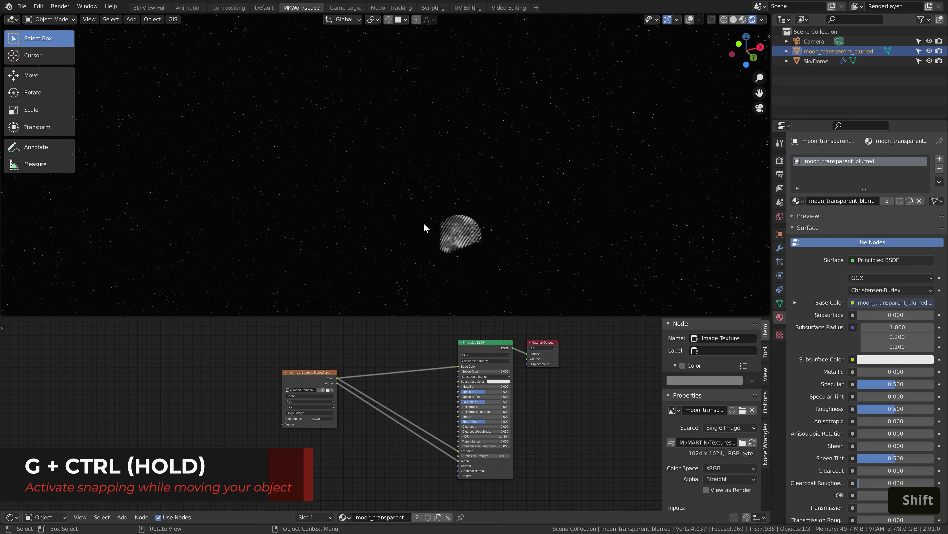
pyautogui.press('g')
pyautogui.press('y')
pyautogui.click(496, 230)
# Insert a MixRGB node between the moon image's Color and the Principled BSDF's Base Color
pyautogui.hotkey('shift', 'a')
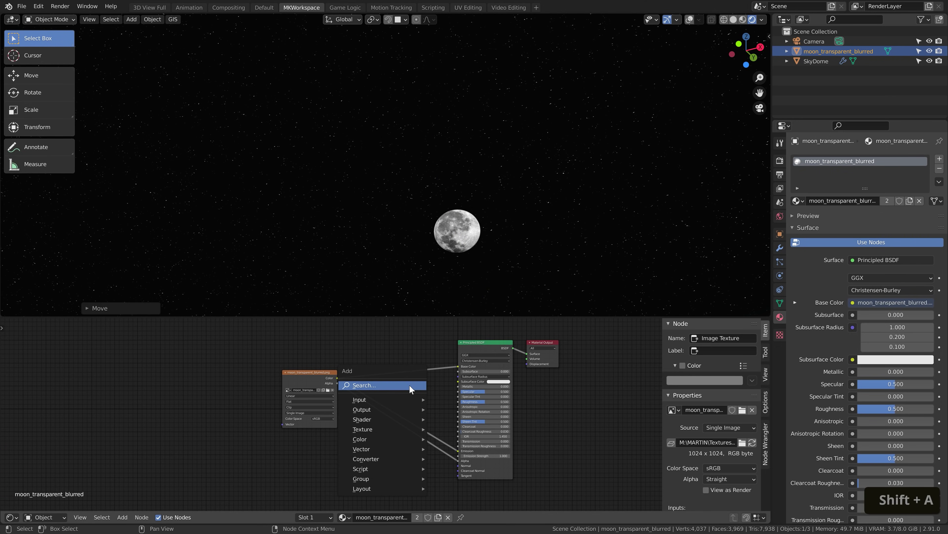
pyautogui.click(409, 385)
pyautogui.write('rgb')
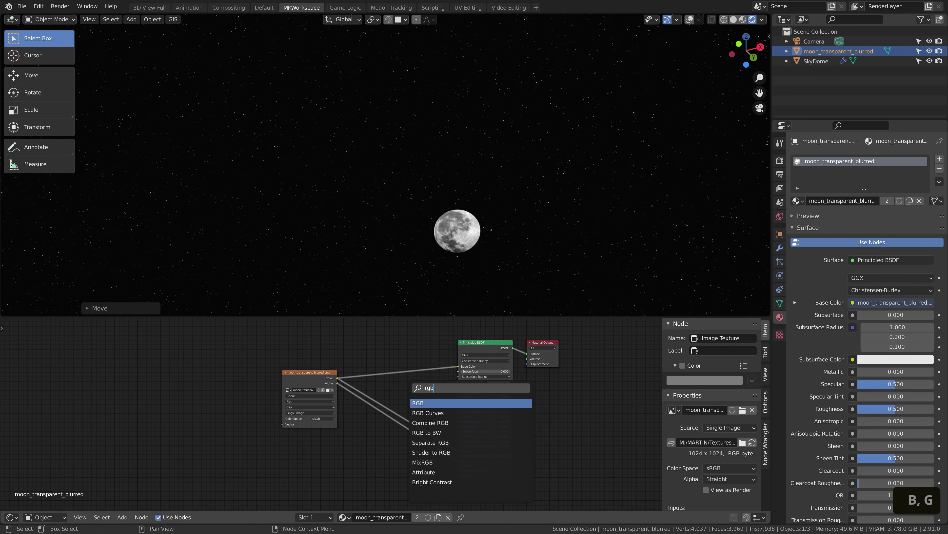
pyautogui.click(423, 462)
pyautogui.click(417, 439)
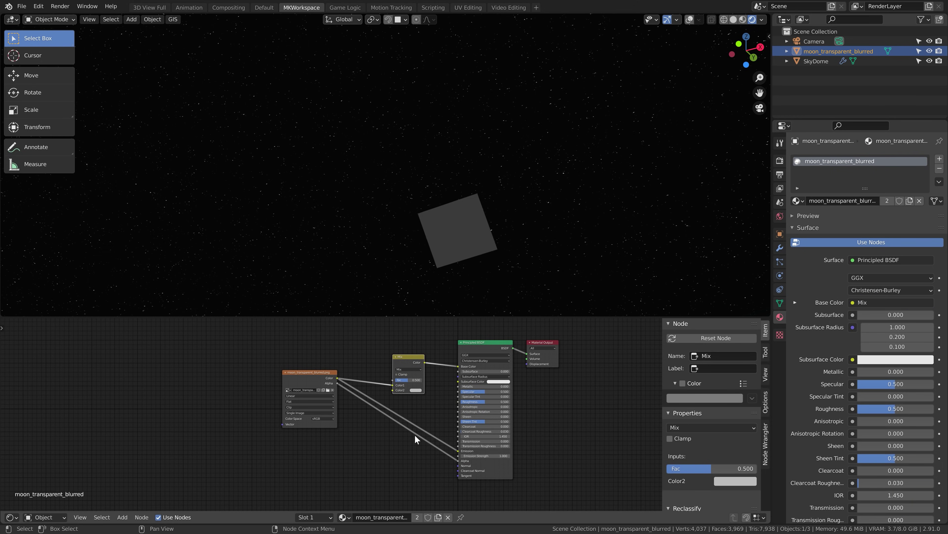
# Set the MixRGB node to Color mode with a pale blue-violet Color2 and factor 0.625, and link its output to Emission as well
pyautogui.scroll(2, 420, 375)
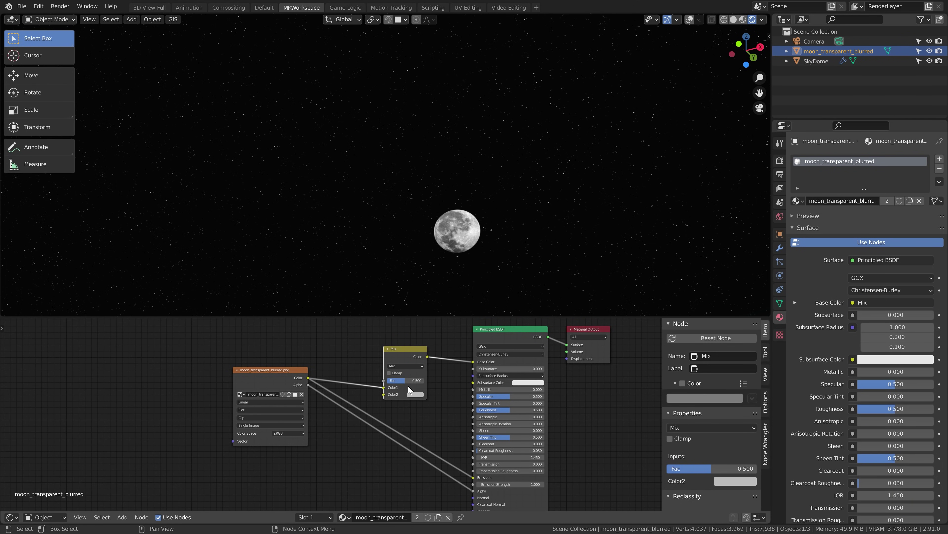
pyautogui.click(405, 365)
pyautogui.click(407, 489)
pyautogui.moveTo(407, 380); pyautogui.dragTo(423, 380)
pyautogui.click(415, 394)
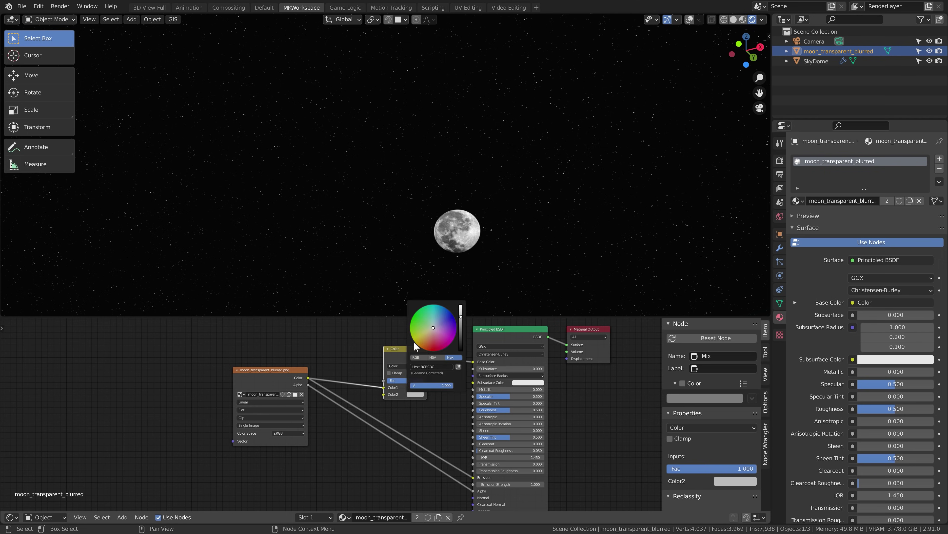
pyautogui.moveTo(416, 347); pyautogui.dragTo(437, 326)
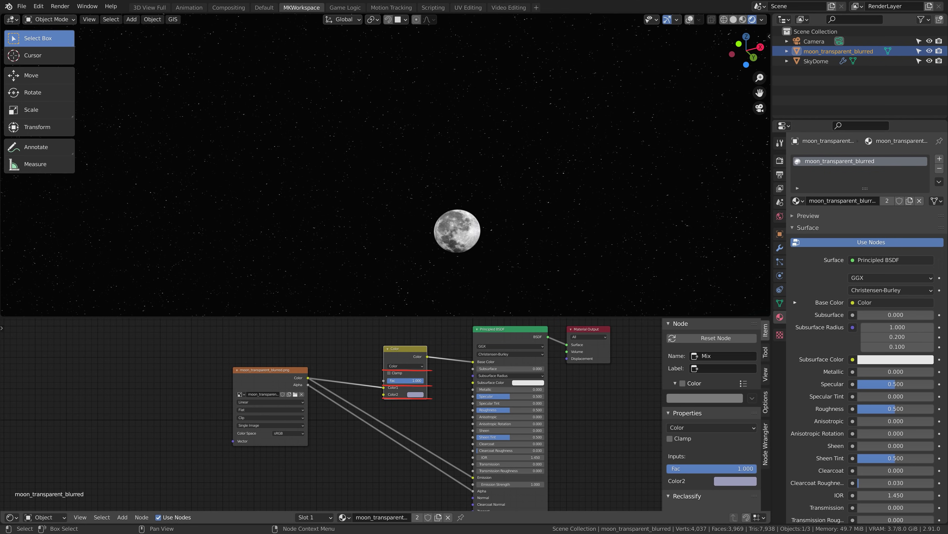
pyautogui.moveTo(423, 380); pyautogui.dragTo(473, 477)
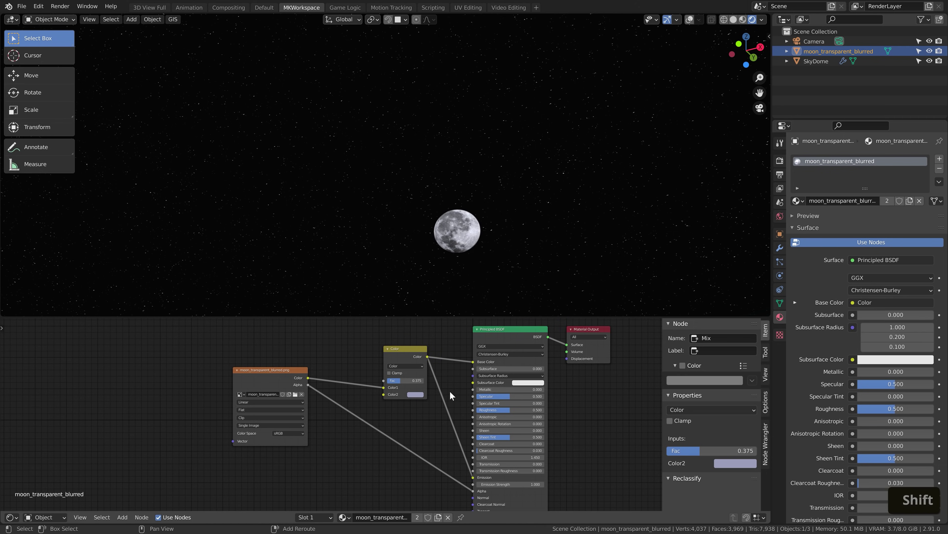
pyautogui.moveTo(400, 382)
pyautogui.mouseDown()
pyautogui.moveTo(422, 382)
pyautogui.moveTo(409, 382)
pyautogui.mouseUp()
# Insert an RGB Curves node between the color mix and Emission, raising its black point and lowering its white point to about 0.79
pyautogui.hotkey('shift', 'a')
pyautogui.write('cur')
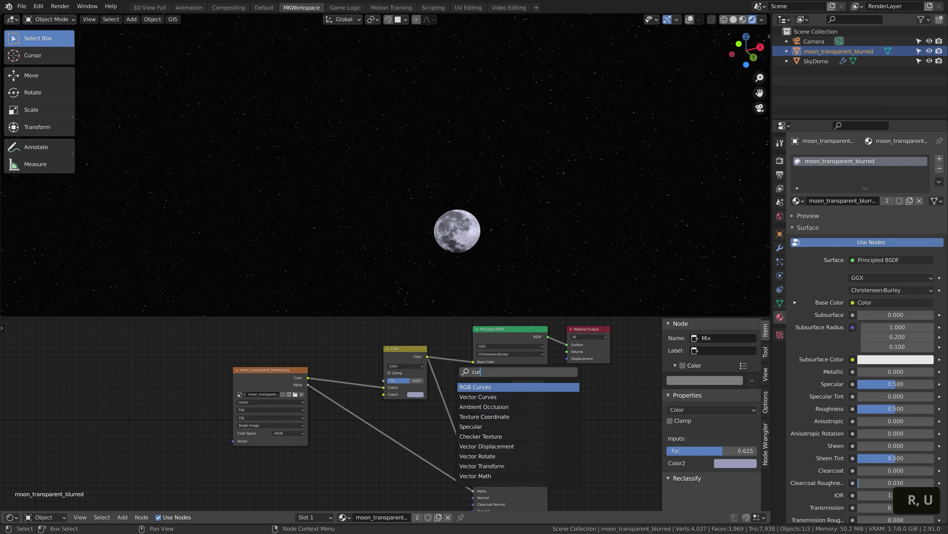
pyautogui.press('Return')
pyautogui.click(455, 451)
pyautogui.moveTo(459, 451); pyautogui.dragTo(459, 438)
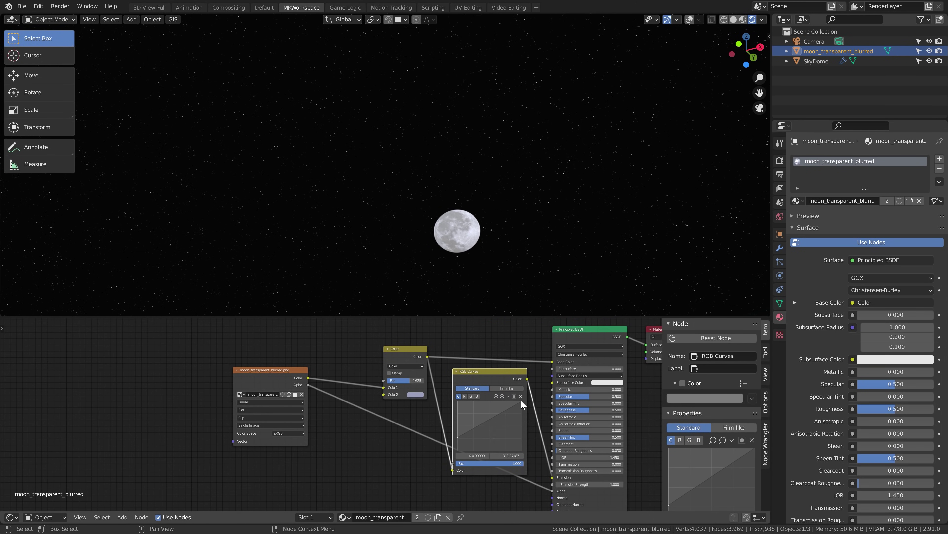
pyautogui.moveTo(521, 400); pyautogui.dragTo(525, 414)
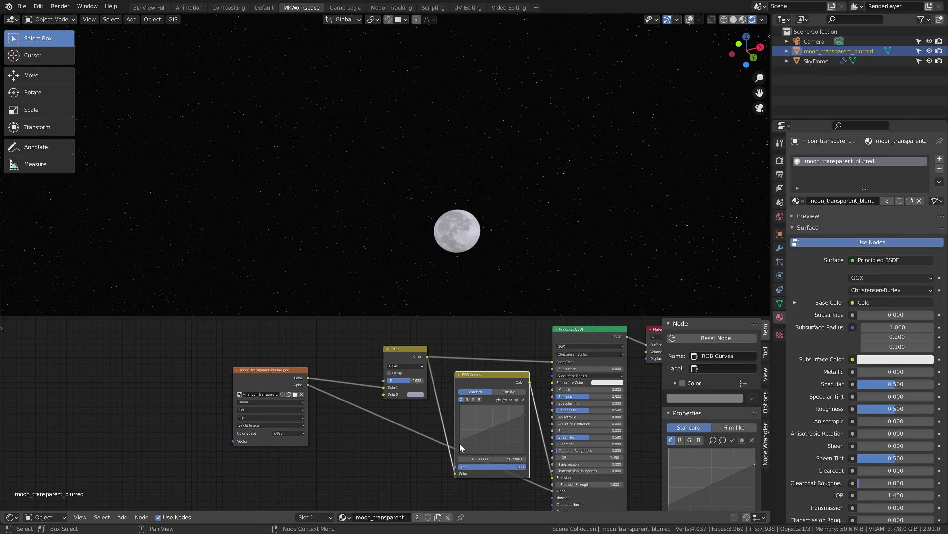
# Enable Bloom in the Eevee render settings and set its threshold to 0.6
pyautogui.click(779, 160)
pyautogui.click(801, 236)
pyautogui.click(815, 238)
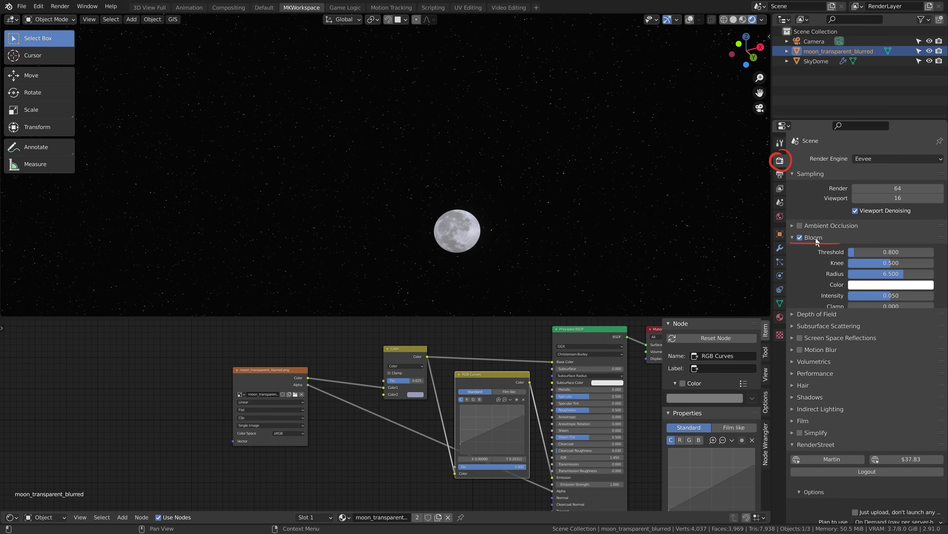
pyautogui.click(897, 253)
pyautogui.write('.6')
pyautogui.press('Return')
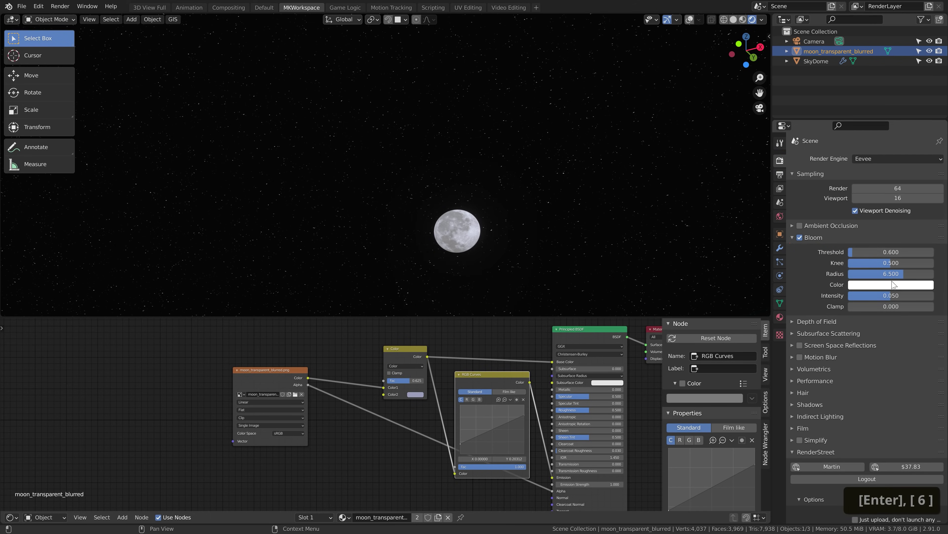
# Try a Bloom intensity of 2
pyautogui.click(894, 296)
pyautogui.write('2')
pyautogui.press('Return')
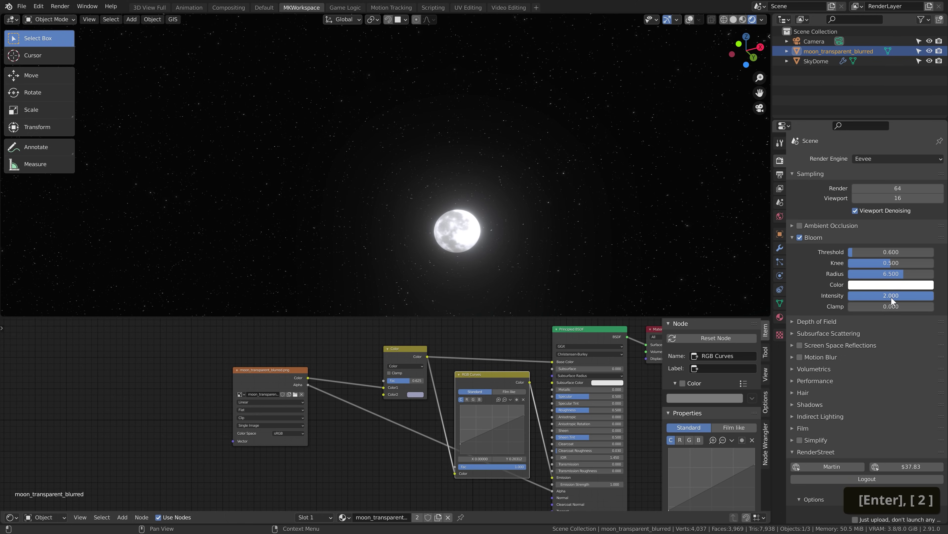
# Set the Bloom intensity to 1 and tint the Bloom color pale blue
pyautogui.click(891, 295)
pyautogui.write('1')
pyautogui.press('Return')
pyautogui.click(891, 286)
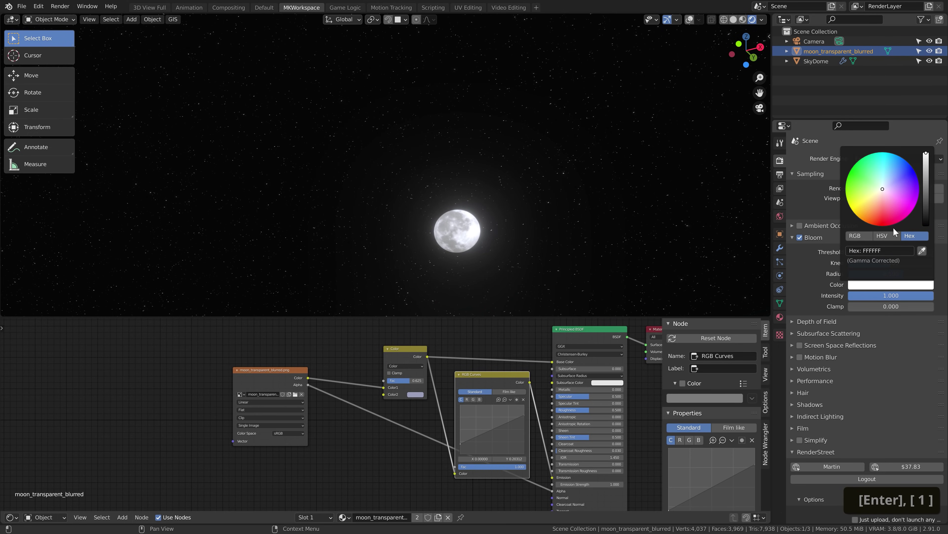
pyautogui.click(886, 185)
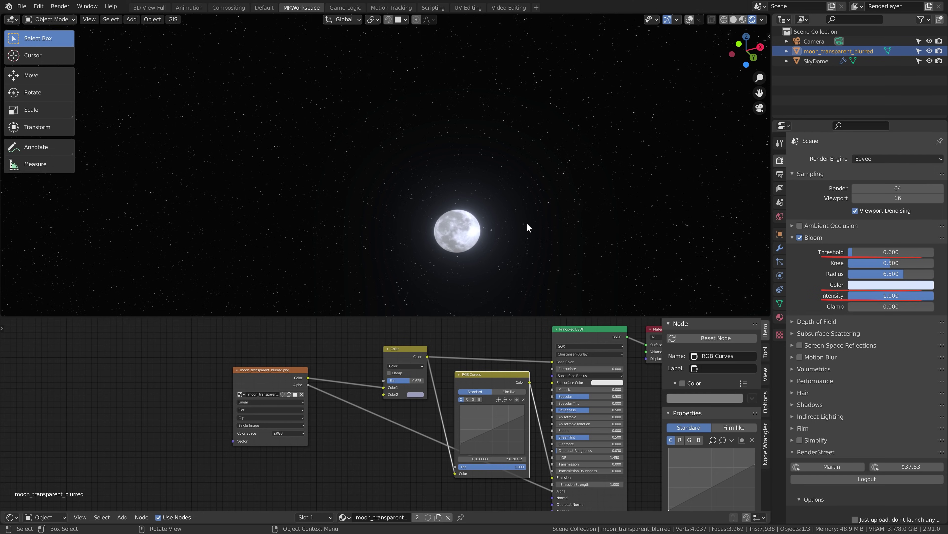
# Parent the moon plane to the SkyDome while keeping its transform, and test the link with a cancelled trial move
pyautogui.press('KP_0')
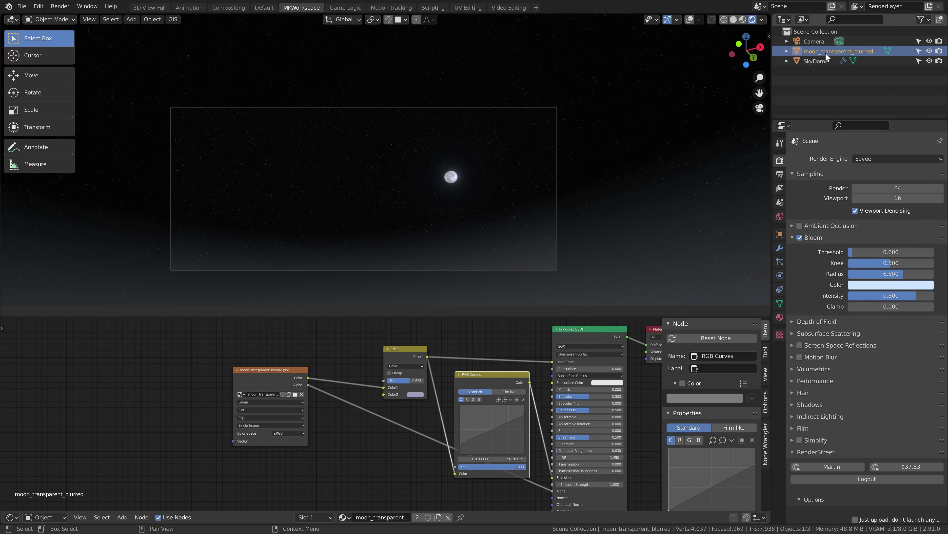
pyautogui.keyDown('shift'); pyautogui.click(826, 61); pyautogui.keyUp('shift')
pyautogui.hotkey('ctrl', 'p')
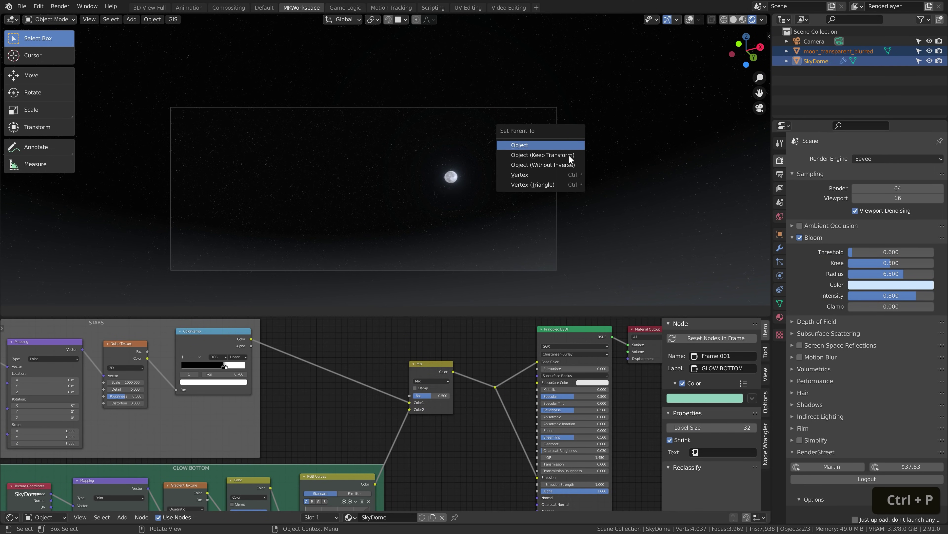
pyautogui.click(570, 155)
pyautogui.press('g')
pyautogui.press('Escape')
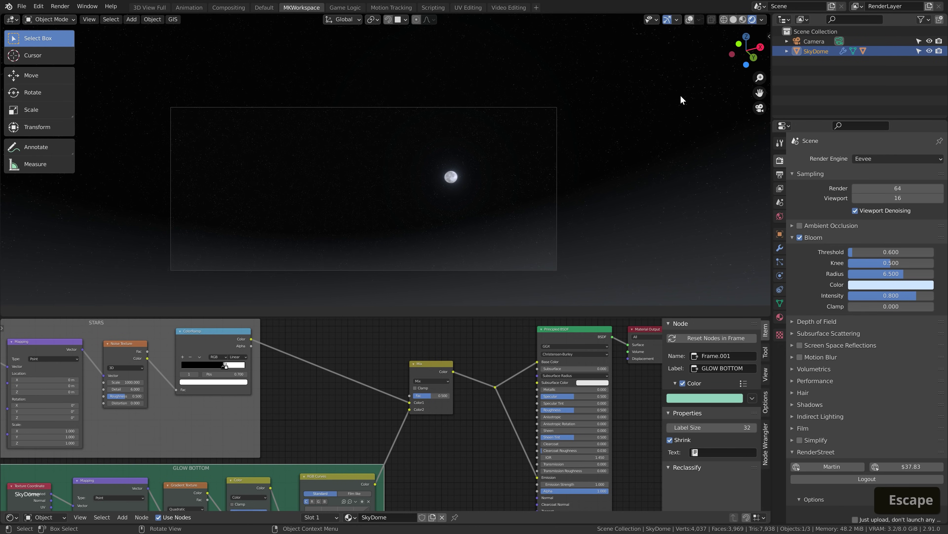
# Add a Shrinkwrap modifier to the moon_transparent_blurred plane with SkyDome as its target
pyautogui.press('g')
pyautogui.press('Escape')
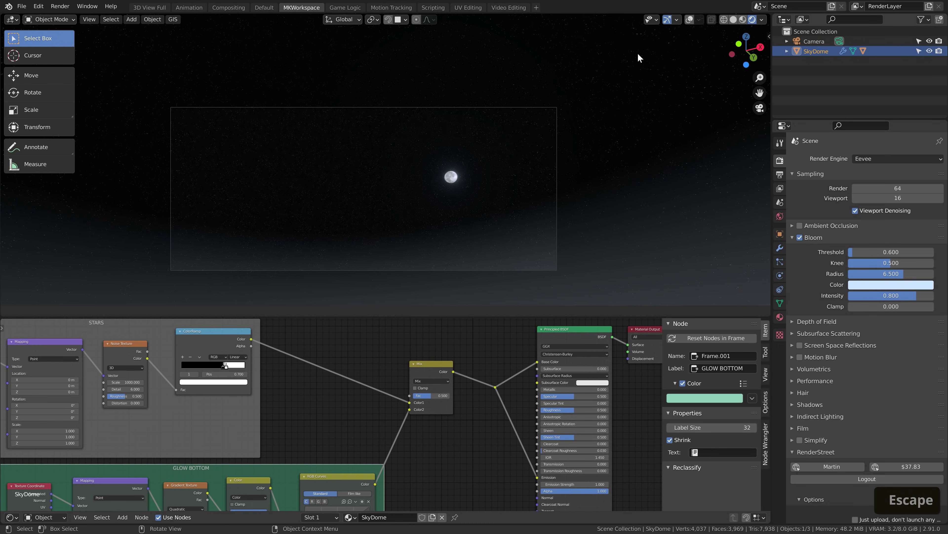
pyautogui.click(780, 248)
pyautogui.click(787, 51)
pyautogui.click(834, 81)
pyautogui.click(839, 159)
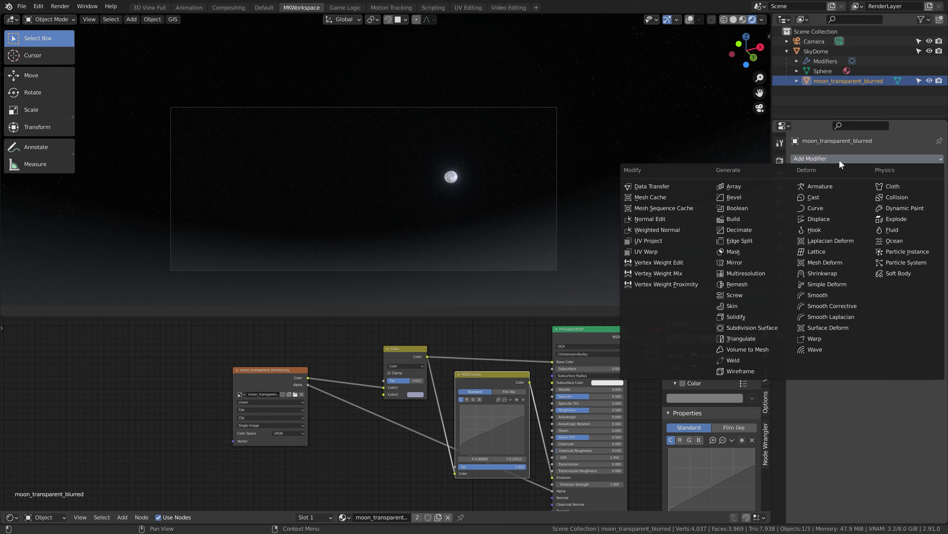
pyautogui.click(831, 270)
pyautogui.click(928, 215)
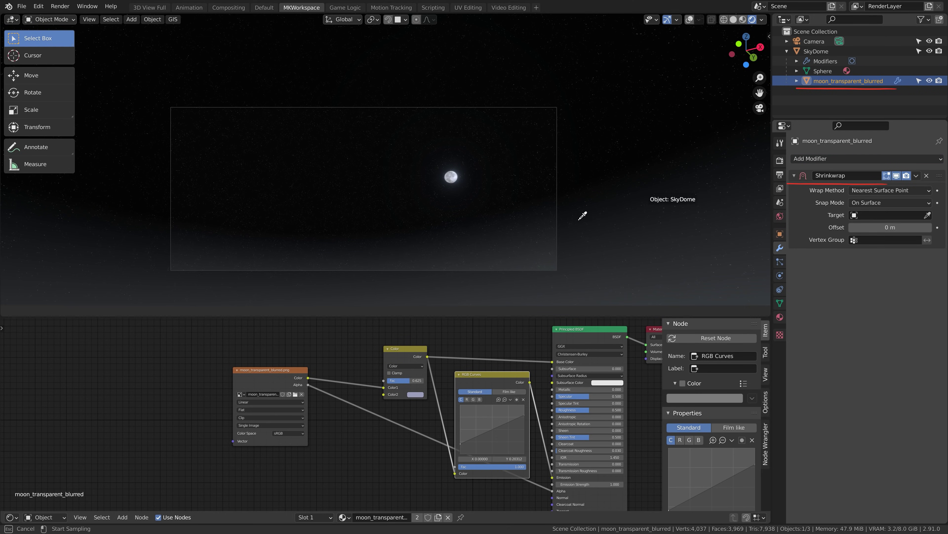
pyautogui.click(467, 214)
# Lift the moon plane slightly off the SkyDome surface with the Shrinkwrap offset, trying -0.005 m, and return to the camera view
pyautogui.keyDown('shift'); pyautogui.moveTo(890, 227); pyautogui.dragTo(893, 228); pyautogui.keyUp('shift')
pyautogui.press('KP_Decimal')
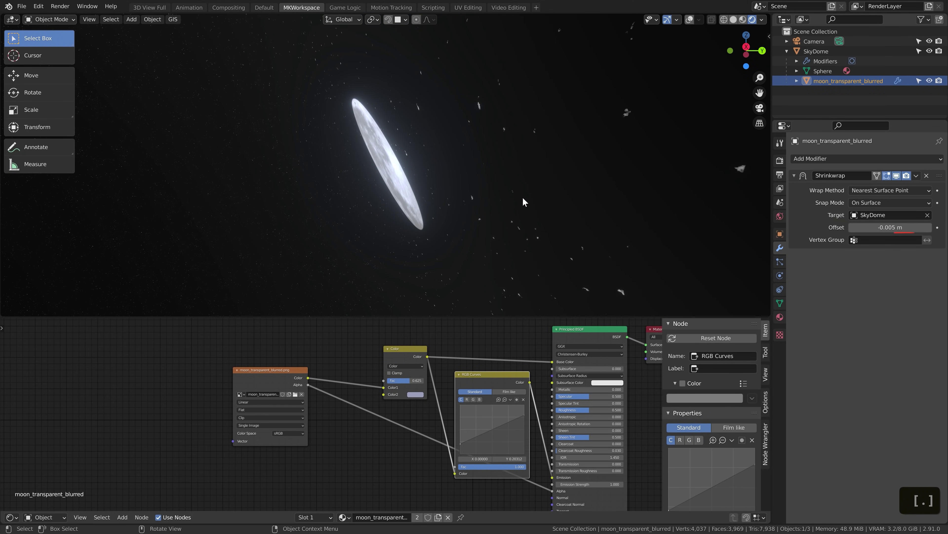
pyautogui.keyDown('shift'); pyautogui.moveTo(890, 227); pyautogui.dragTo(926, 227); pyautogui.keyUp('shift')
pyautogui.press('KP_0')
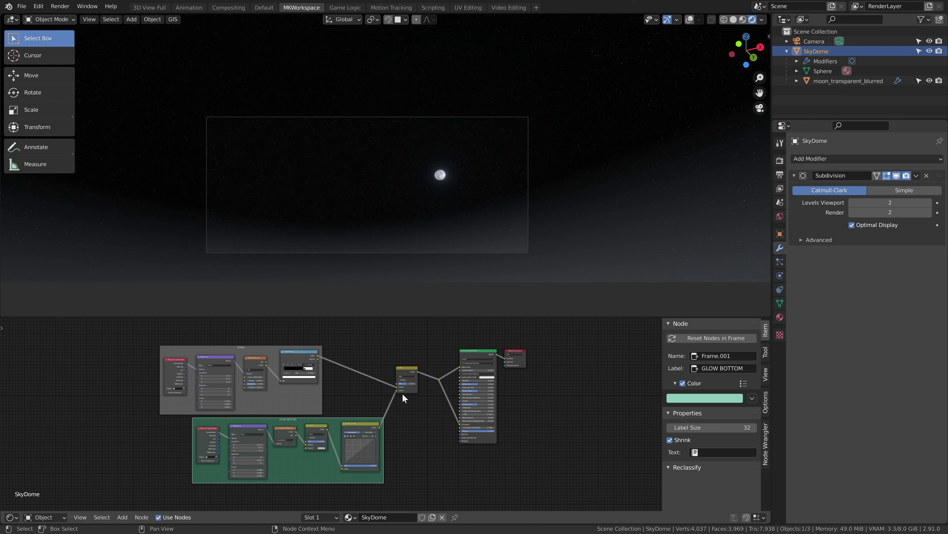
# Move the GLOW BOTTOM frame and the Mix node to make room in the SkyDome node layout
pyautogui.press('space')
pyautogui.press('Escape')
pyautogui.click(379, 363)
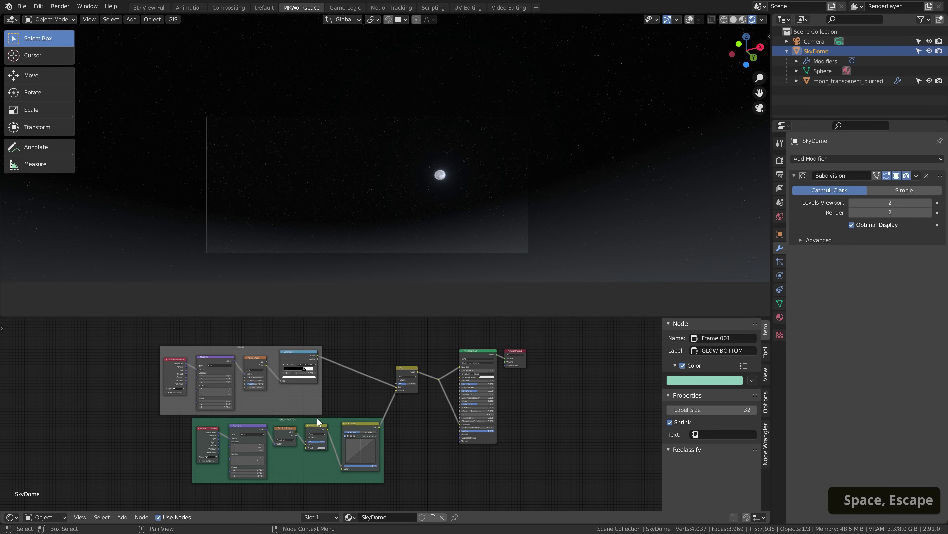
pyautogui.moveTo(333, 425); pyautogui.dragTo(271, 427)
pyautogui.scroll(3, 330, 413)
pyautogui.moveTo(431, 366); pyautogui.dragTo(397, 369)
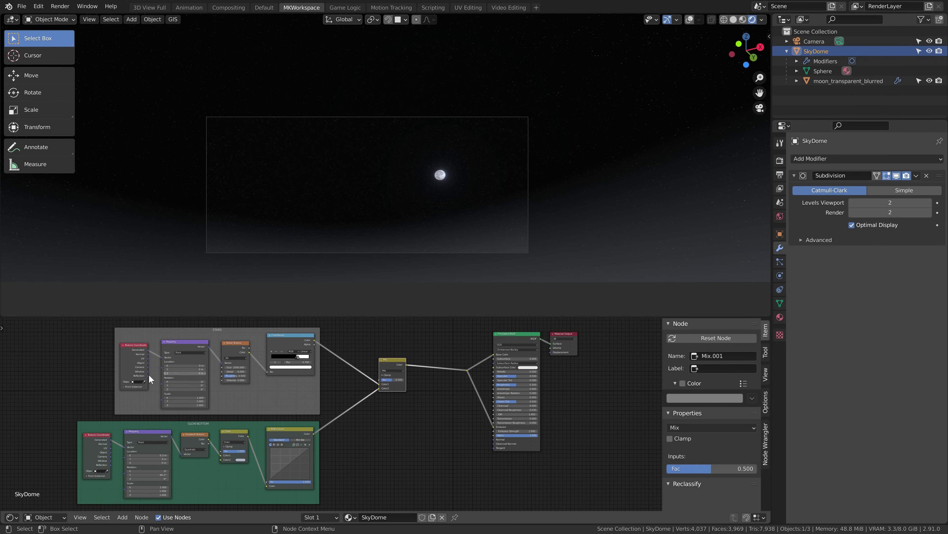
# Duplicate the GLOW BOTTOM nodes, place the copies beside the originals and remove them from the frame
pyautogui.moveTo(60, 430); pyautogui.dragTo(302, 481)
pyautogui.hotkey('shift', 'd')
pyautogui.click(547, 486)
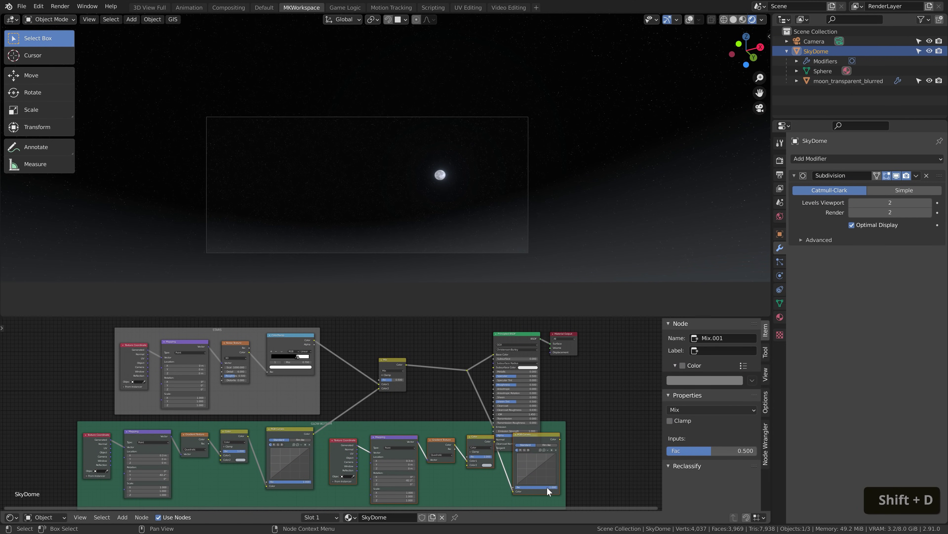
pyautogui.hotkey('alt', 'p')
# Move the Principled BSDF, its reroute and the Material Output farther away, and connect the duplicated RGB Curves to the reroute
pyautogui.moveTo(437, 328); pyautogui.dragTo(564, 375)
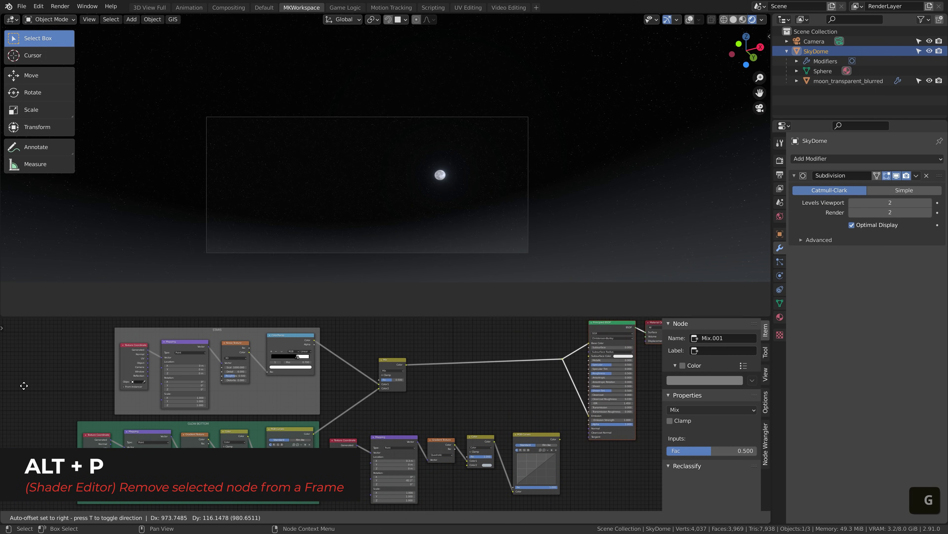
pyautogui.press('g')
pyautogui.click(563, 436)
pyautogui.moveTo(560, 439); pyautogui.dragTo(575, 369)
# Set the duplicated Gradient Texture to Spherical and the duplicated Mapping node's type to Texture
pyautogui.scroll(8, 473, 458)
pyautogui.moveTo(435, 444); pyautogui.dragTo(325, 421, button='middle')
pyautogui.scroll(1, 485, 416)
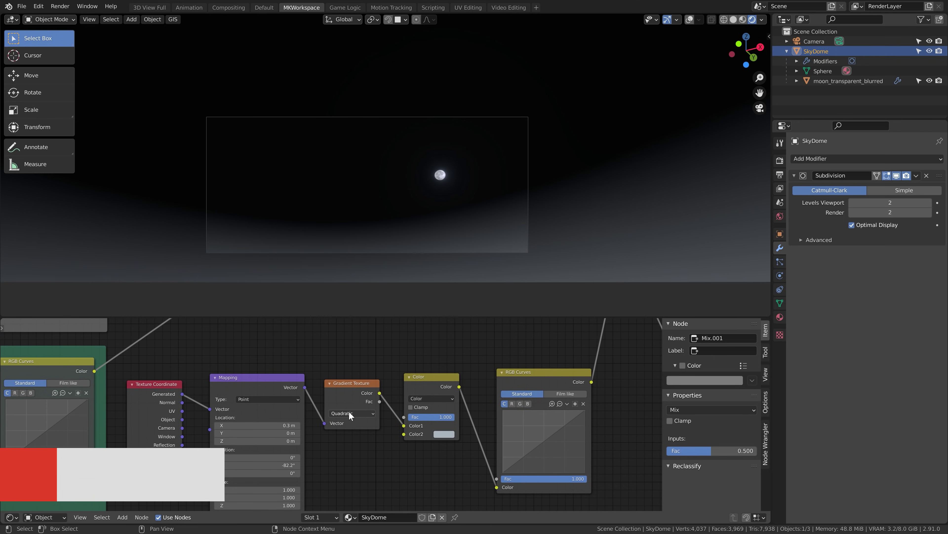
pyautogui.click(350, 414)
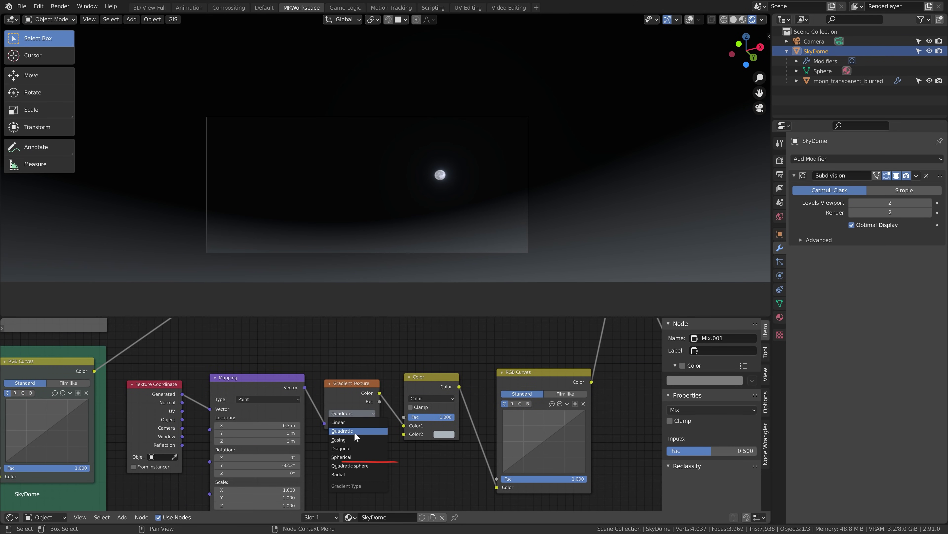
pyautogui.click(351, 456)
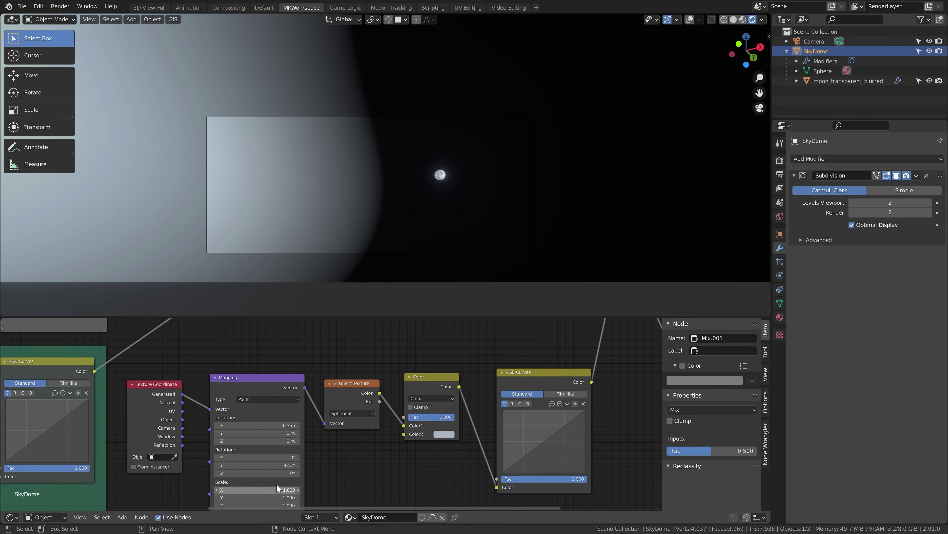
pyautogui.moveTo(302, 410); pyautogui.dragTo(306, 382, button='middle')
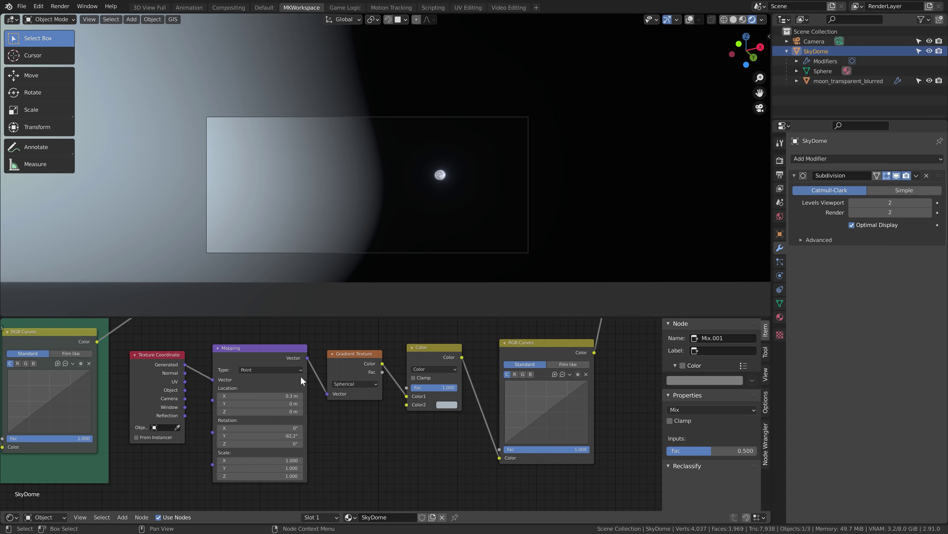
pyautogui.press('Return')
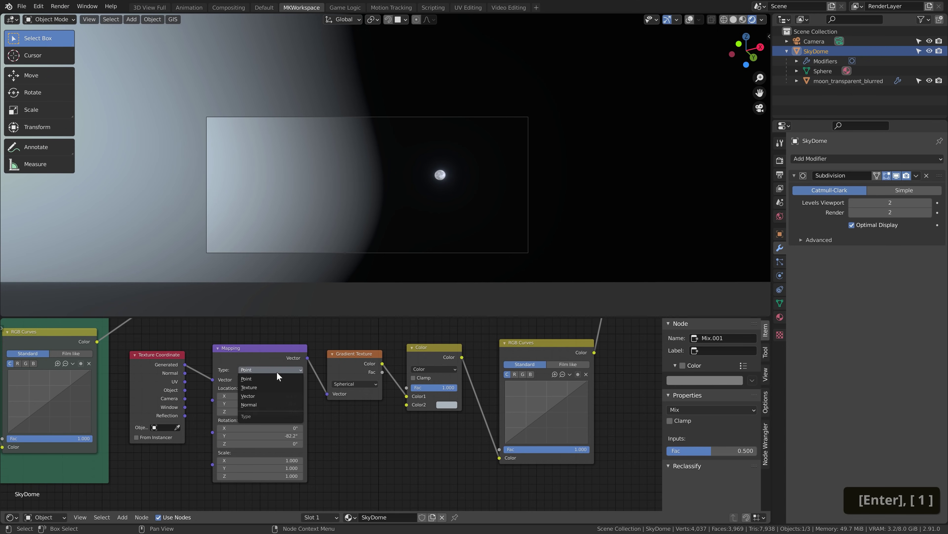
pyautogui.click(267, 383)
# Try a scale of 0.1 on all three axes of the duplicated Mapping node
pyautogui.moveTo(392, 280)
pyautogui.mouseDown(button='middle')
pyautogui.moveTo(470, 155)
pyautogui.moveTo(451, 209)
pyautogui.moveTo(442, 201)
pyautogui.mouseUp(button='middle')
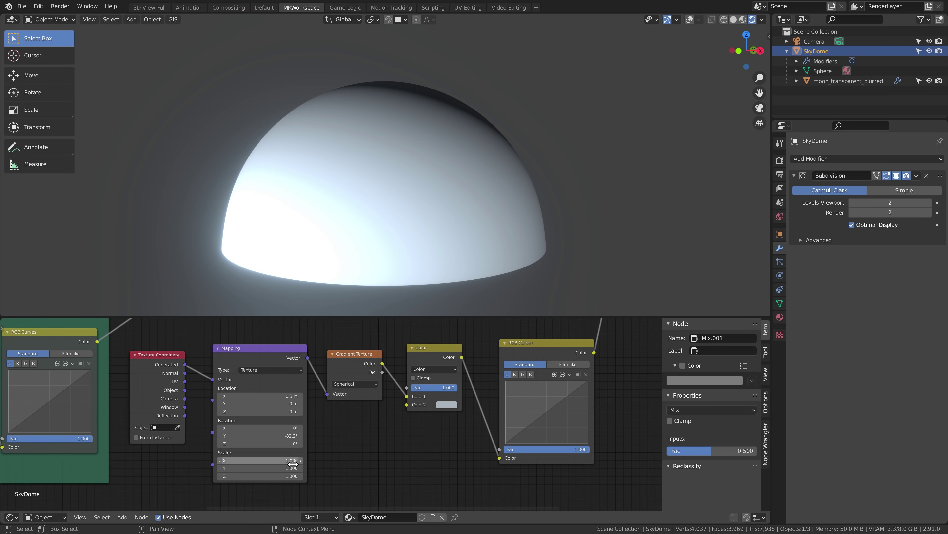
pyautogui.moveTo(293, 460); pyautogui.dragTo(293, 475)
pyautogui.write('.1')
pyautogui.press('Return')
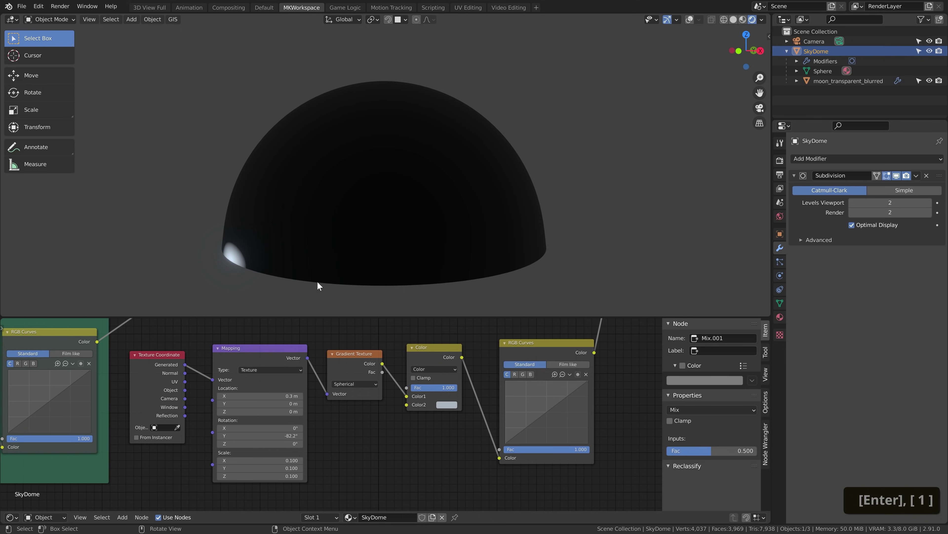
# Center the spherical gradient on the moon with Mapping location X 0.48, Y 0.81, Z 0.44 m and scale 0.2 on all axes
pyautogui.moveTo(285, 396)
pyautogui.keyDown('shift'); pyautogui.mouseDown()
pyautogui.moveTo(336, 396)
pyautogui.moveTo(292, 404)
pyautogui.mouseUp(); pyautogui.keyUp('shift')
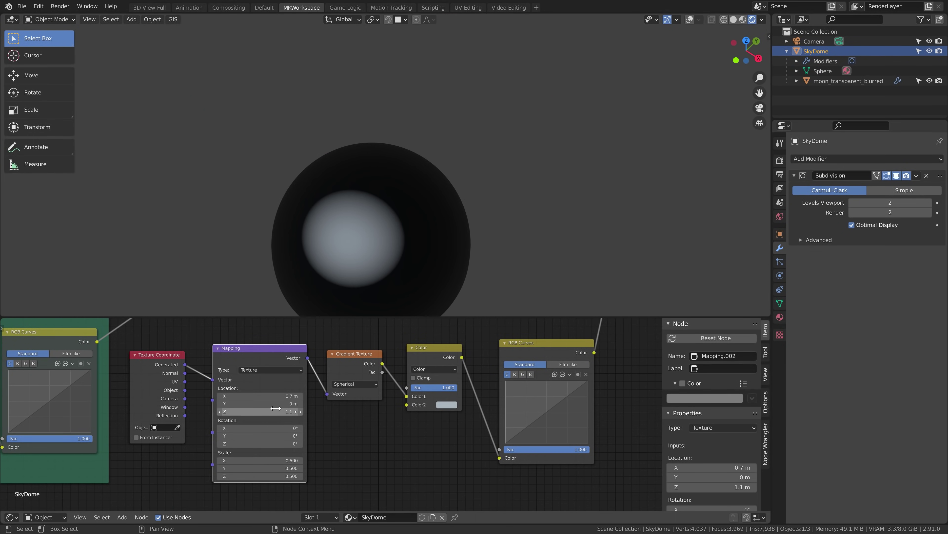
pyautogui.keyDown('shift'); pyautogui.moveTo(283, 403); pyautogui.dragTo(291, 403); pyautogui.keyUp('shift')
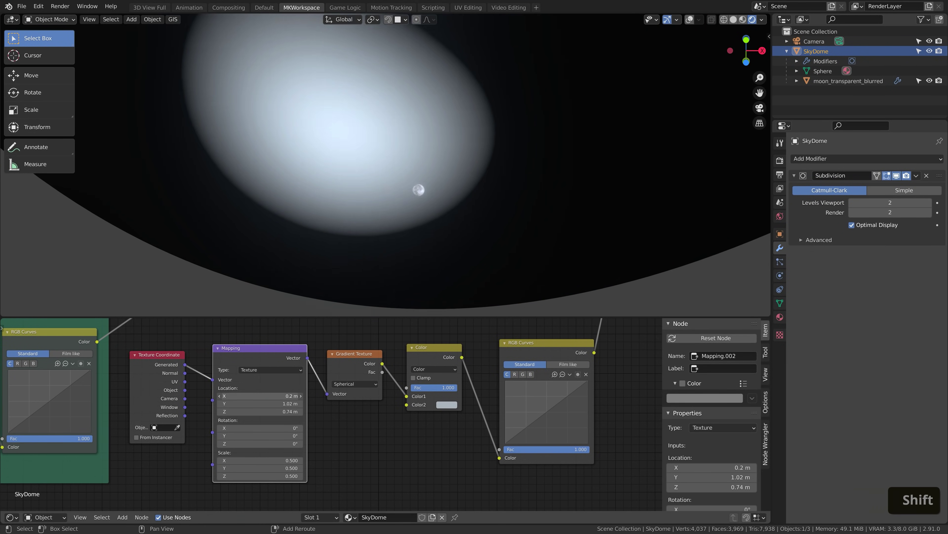
pyautogui.moveTo(261, 396)
pyautogui.keyDown('shift'); pyautogui.mouseDown()
pyautogui.moveTo(280, 396)
pyautogui.moveTo(270, 403)
pyautogui.mouseUp(); pyautogui.keyUp('shift')
pyautogui.moveTo(283, 475); pyautogui.dragTo(284, 460)
pyautogui.write('.2')
pyautogui.press('Return')
pyautogui.keyDown('shift'); pyautogui.moveTo(284, 403); pyautogui.dragTo(256, 403); pyautogui.keyUp('shift')
pyautogui.moveTo(260, 412)
pyautogui.keyDown('shift'); pyautogui.mouseDown()
pyautogui.moveTo(239, 412)
pyautogui.moveTo(262, 395)
pyautogui.mouseUp(); pyautogui.keyUp('shift')
pyautogui.moveTo(432, 172)
pyautogui.mouseDown(button='middle')
pyautogui.moveTo(432, 181)
pyautogui.moveTo(427, 168)
pyautogui.mouseUp(button='middle')
pyautogui.scroll(3, 432, 181)
# Try the Quadratic Sphere type on the moon glow's Gradient Texture
pyautogui.click(359, 383)
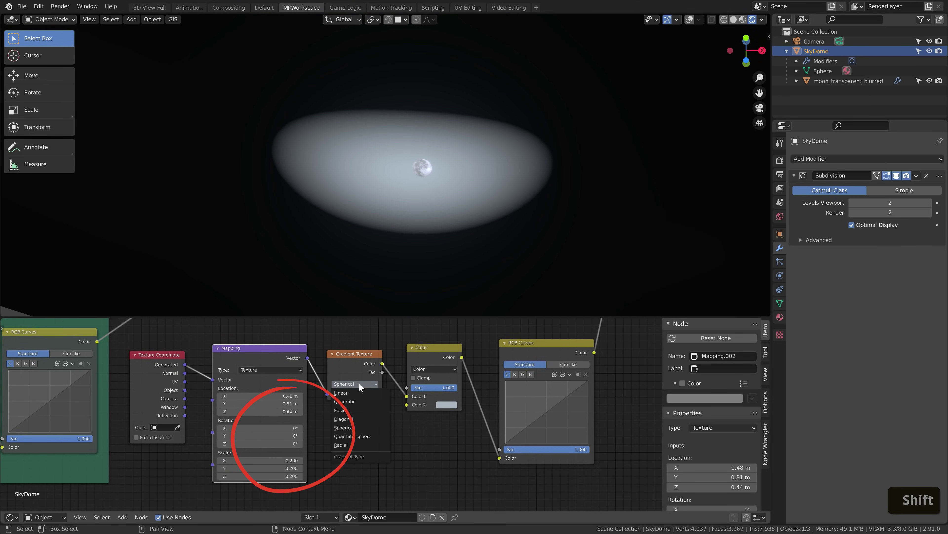
pyautogui.click(353, 436)
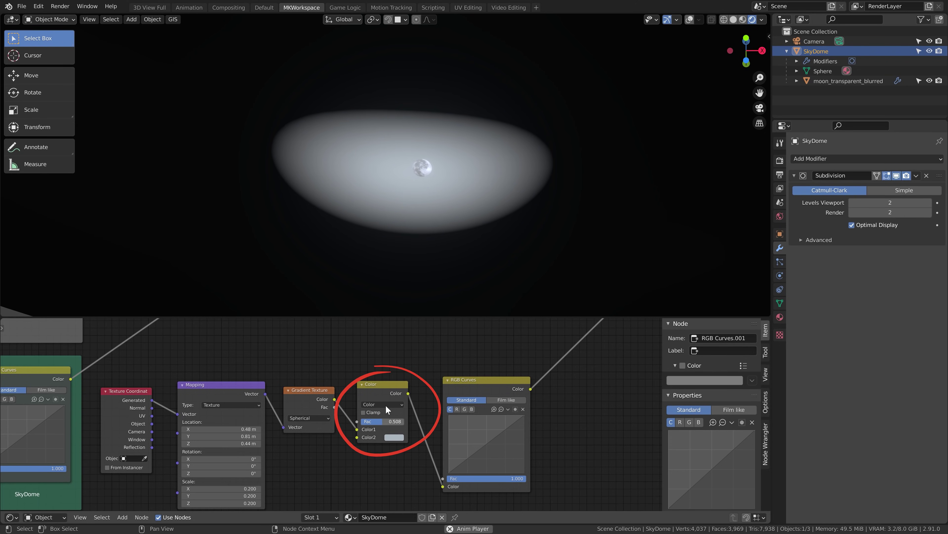
# Relink the stars and horizon Mix to the reroute, insert a MixRGB node there, and connect the moon glow's RGB Curves to its Color2
pyautogui.scroll(-1, 378, 374)
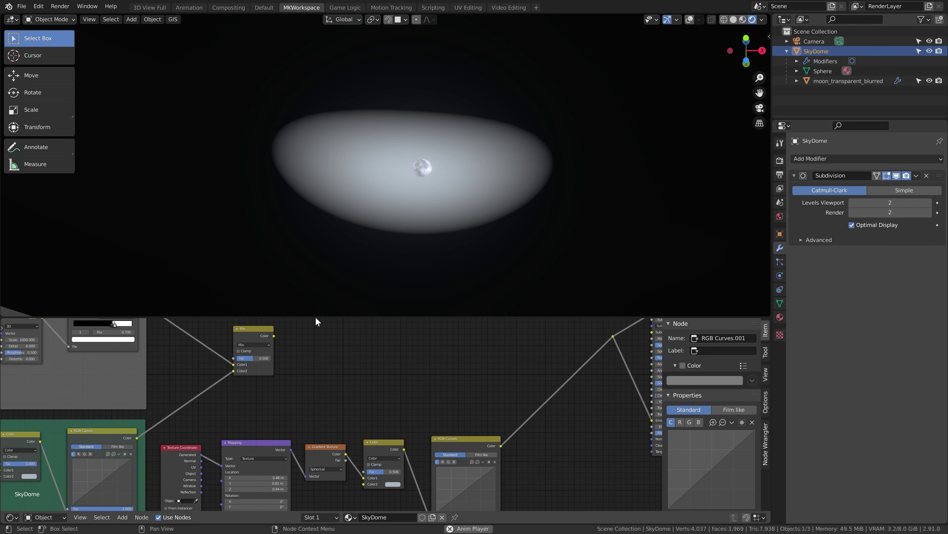
pyautogui.moveTo(274, 335); pyautogui.dragTo(613, 336)
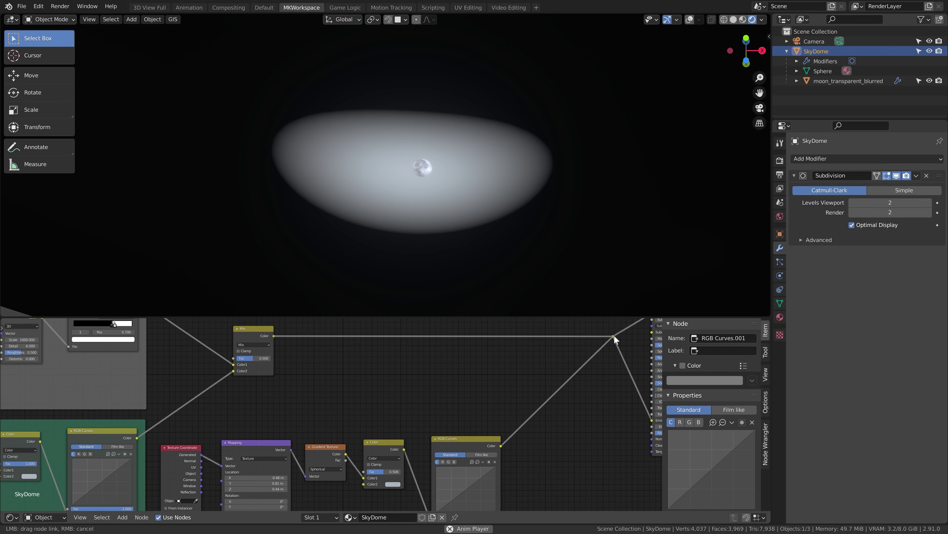
pyautogui.hotkey('shift', 'a')
pyautogui.write('mix')
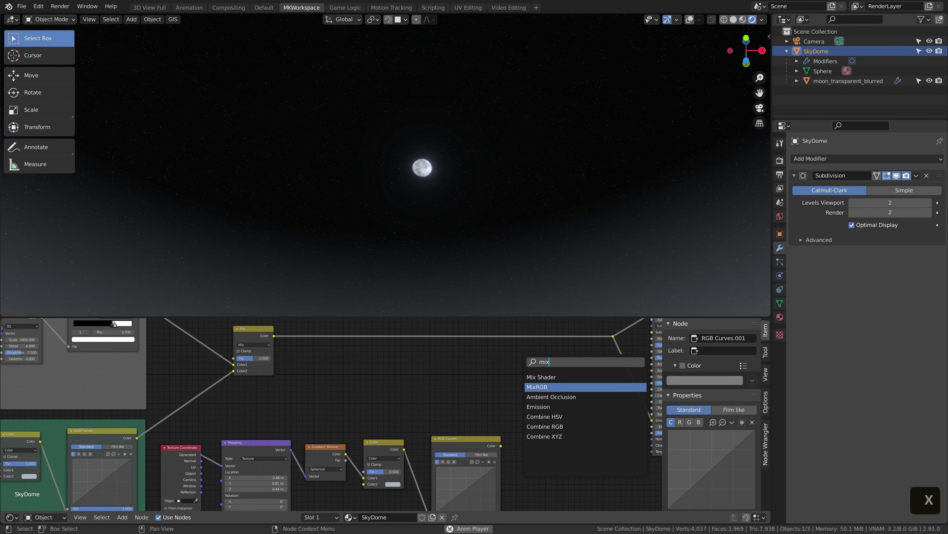
pyautogui.click(547, 387)
pyautogui.click(556, 354)
pyautogui.moveTo(501, 446); pyautogui.dragTo(535, 371)
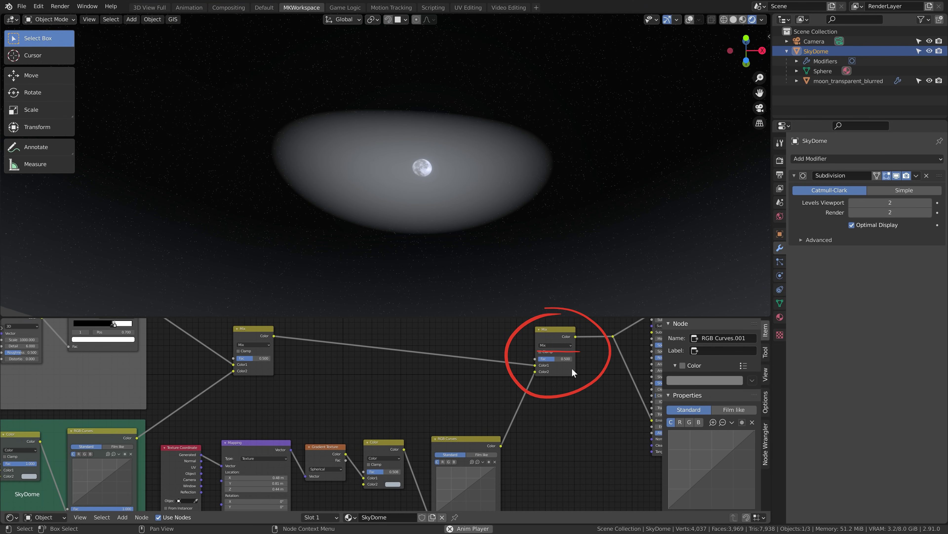
# Try a Fac of 0.08 on the new Mix node, then set it to about 0.151
pyautogui.write('0.08')
pyautogui.press('Return')
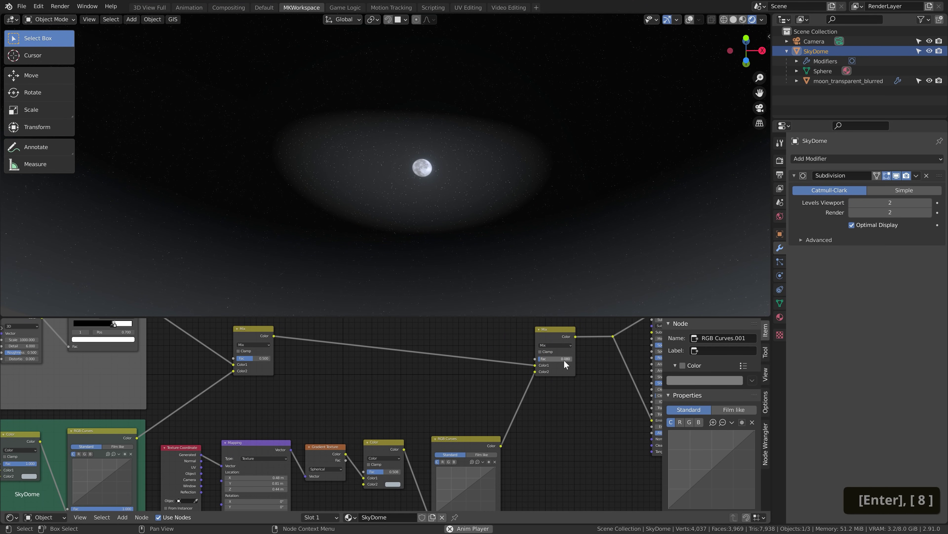
pyautogui.click(565, 360)
pyautogui.moveTo(564, 361); pyautogui.dragTo(544, 359)
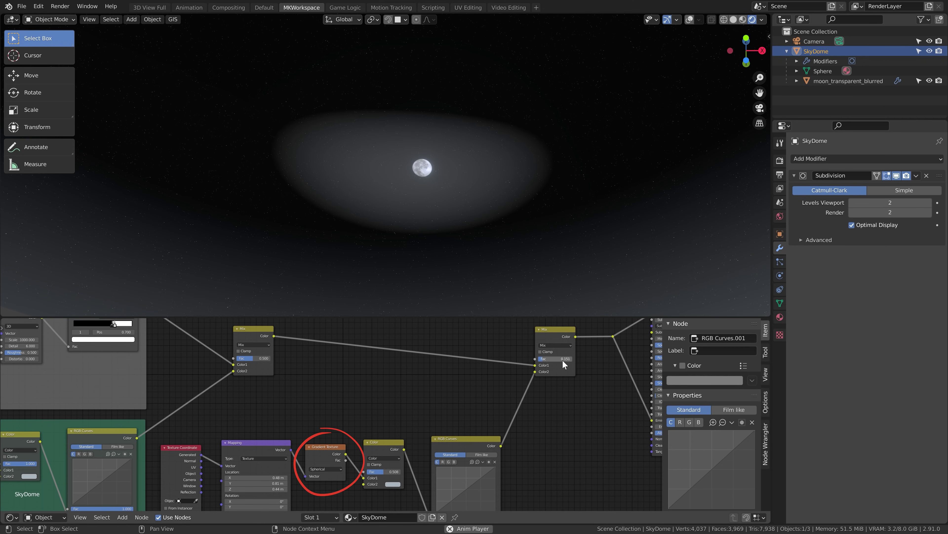
# Join the duplicated glow nodes in a new frame and give the frame a blue color
pyautogui.moveTo(462, 444); pyautogui.dragTo(449, 444)
pyautogui.moveTo(449, 444); pyautogui.dragTo(421, 383, button='middle')
pyautogui.moveTo(499, 374); pyautogui.dragTo(143, 504)
pyautogui.hotkey('ctrl', 'j')
pyautogui.click(683, 365)
pyautogui.click(704, 380)
pyautogui.click(699, 280)
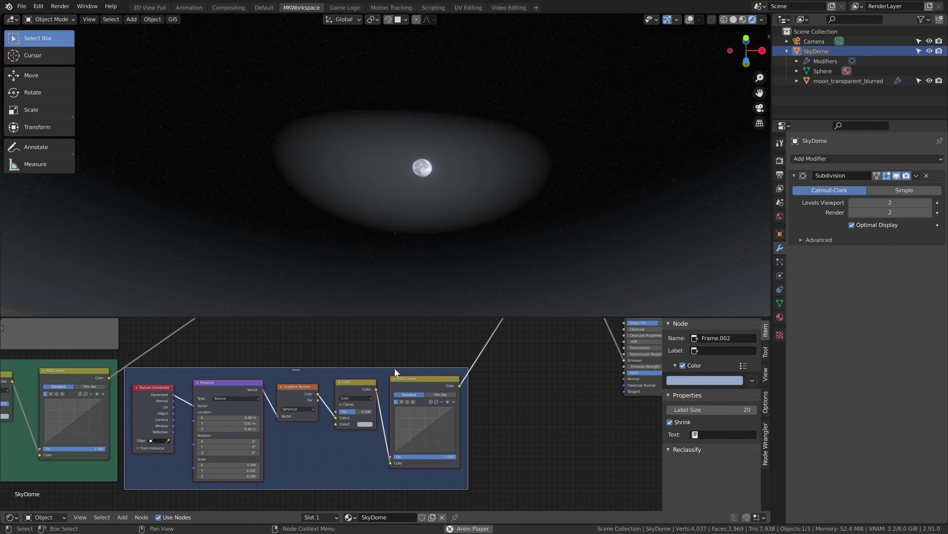
# Label the blue frame MOON GLOW and set its label size to 32
pyautogui.click(723, 350)
pyautogui.write('MOON GLOW')
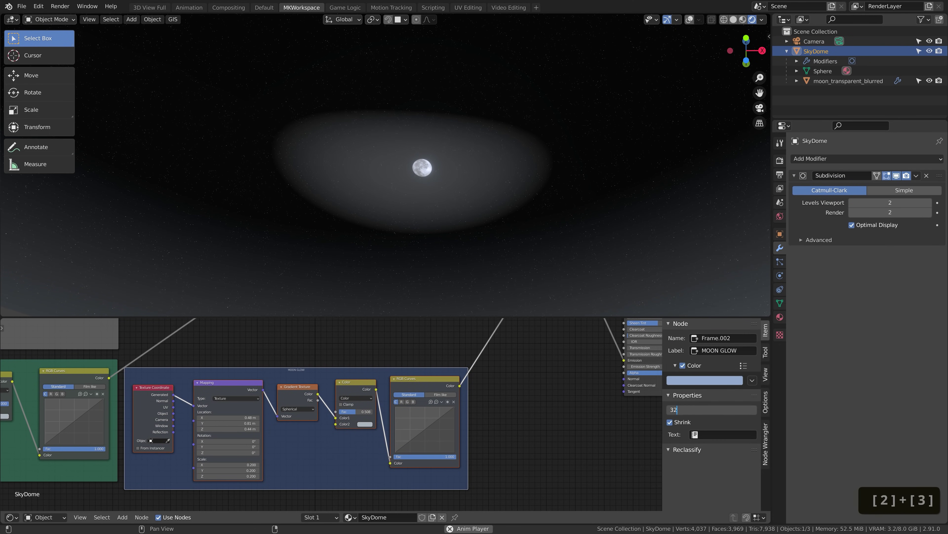
pyautogui.press('Return')
# Duplicate the MOON GLOW Color mix node with its input link kept, placing the copy below the original
pyautogui.click(362, 391)
pyautogui.hotkey('ctrl', 'shift', 'd')
pyautogui.click(366, 485)
pyautogui.moveTo(397, 483); pyautogui.dragTo(400, 437, button='middle')
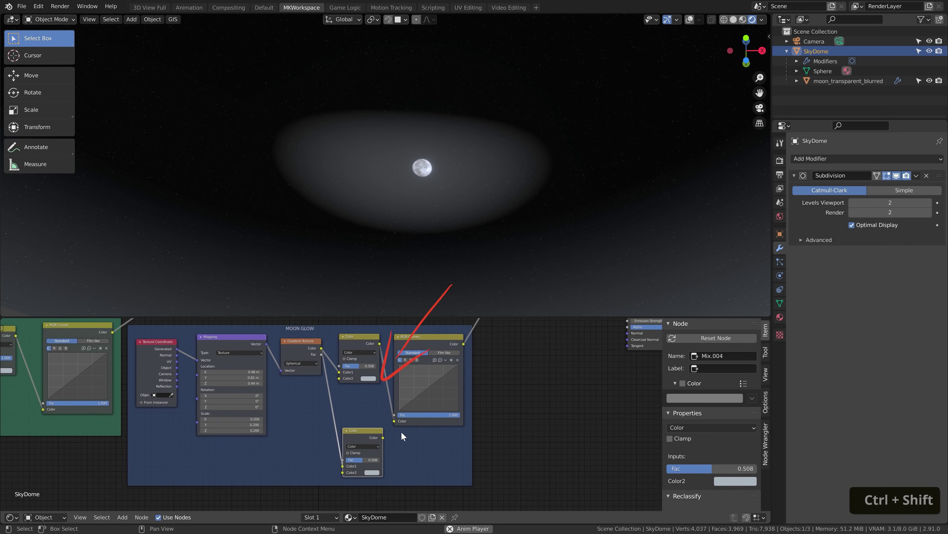
# Insert a copy of the last Mix node before the Principled BSDF's reroute and connect the duplicated Color node to its Color2
pyautogui.scroll(-2, 405, 396)
pyautogui.moveTo(406, 396); pyautogui.dragTo(378, 477, button='middle')
pyautogui.click(430, 357)
pyautogui.hotkey('shift', 'd')
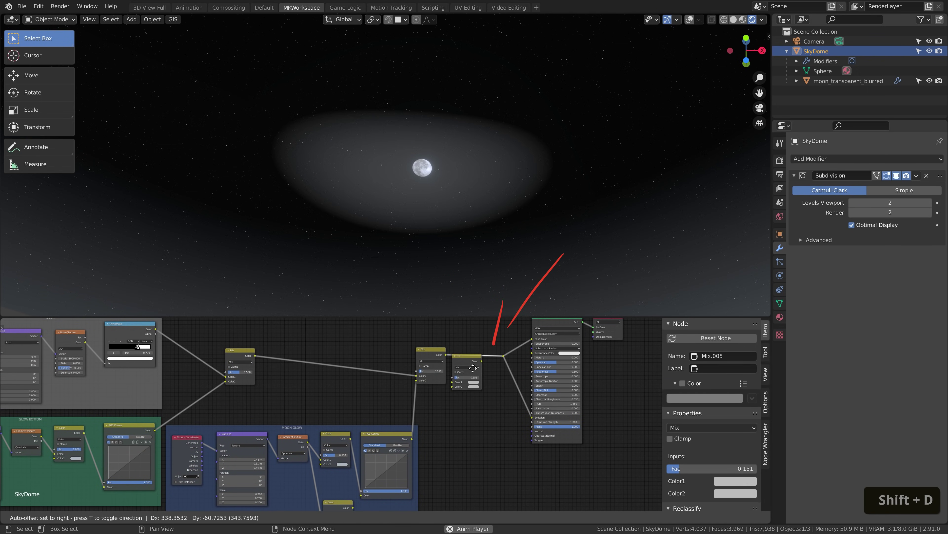
pyautogui.click(462, 375)
pyautogui.moveTo(448, 444); pyautogui.dragTo(455, 406, button='middle')
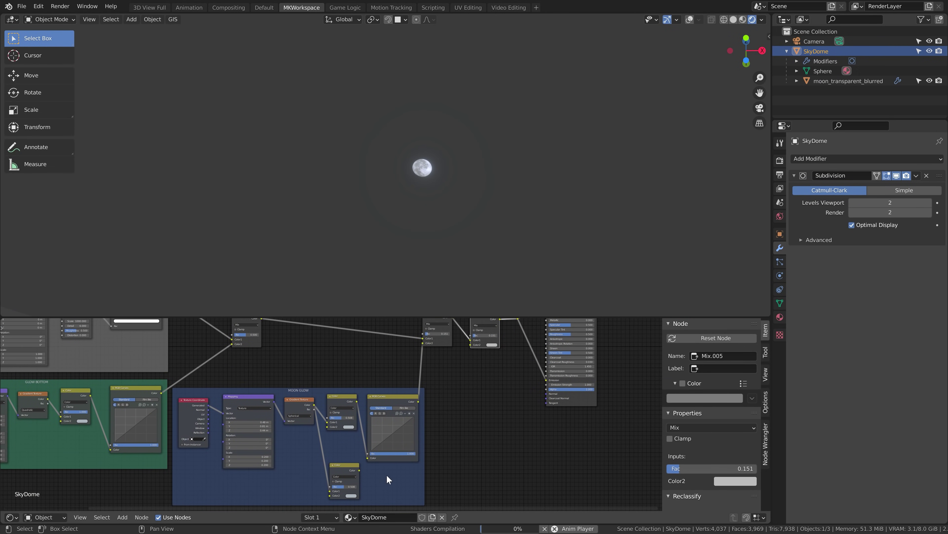
pyautogui.moveTo(351, 467); pyautogui.dragTo(470, 345)
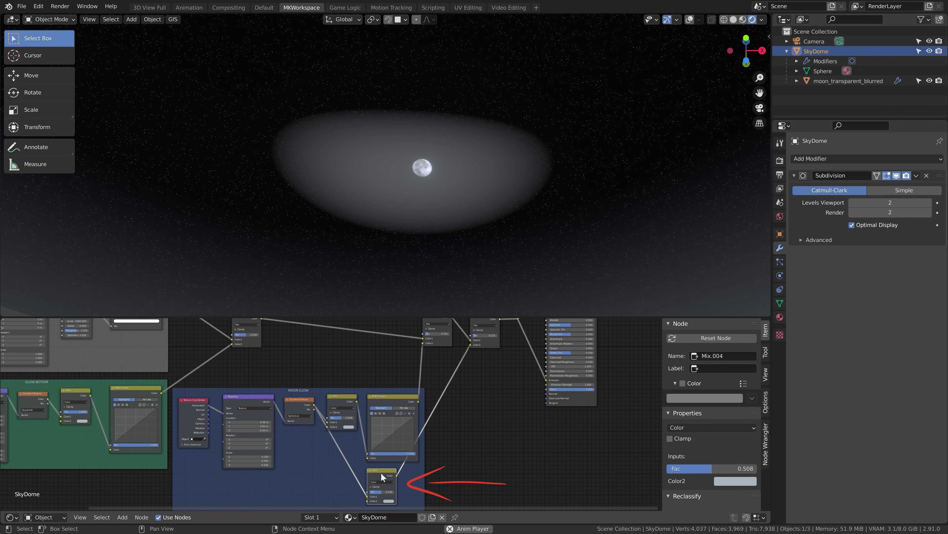
# Place the duplicated Color node below the RGB Curves and route its link from the Gradient Texture through a reroute point
pyautogui.moveTo(390, 478); pyautogui.dragTo(446, 482)
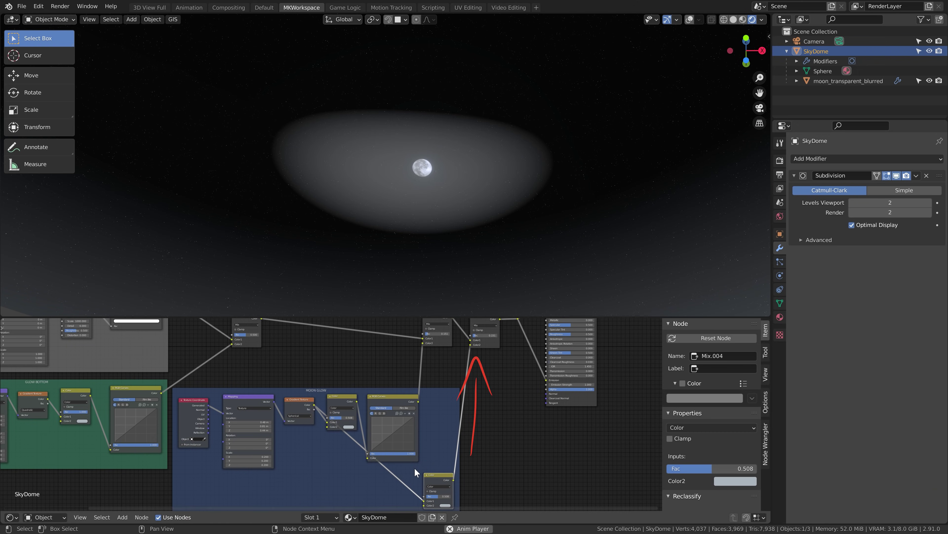
pyautogui.keyDown('shift'); pyautogui.moveTo(414, 468); pyautogui.dragTo(360, 490, button='right'); pyautogui.keyUp('shift')
pyautogui.press('g')
pyautogui.click(315, 491)
pyautogui.moveTo(437, 456); pyautogui.dragTo(415, 438, button='middle')
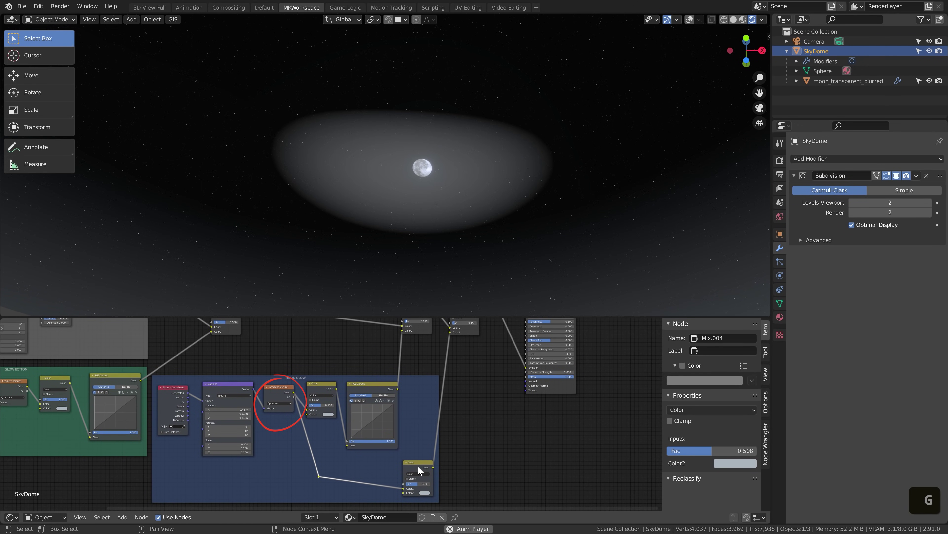
pyautogui.moveTo(418, 466); pyautogui.dragTo(416, 456)
pyautogui.moveTo(434, 458); pyautogui.dragTo(437, 473, button='middle')
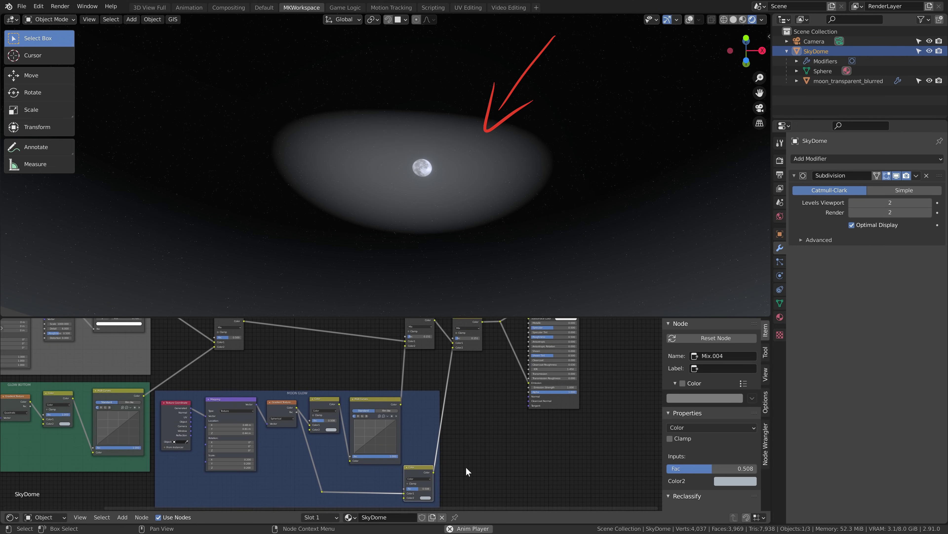
# Insert an RGB Curves node between the lower Color node and the last Mix node in the MOON GLOW group
pyautogui.hotkey('shift', 'a')
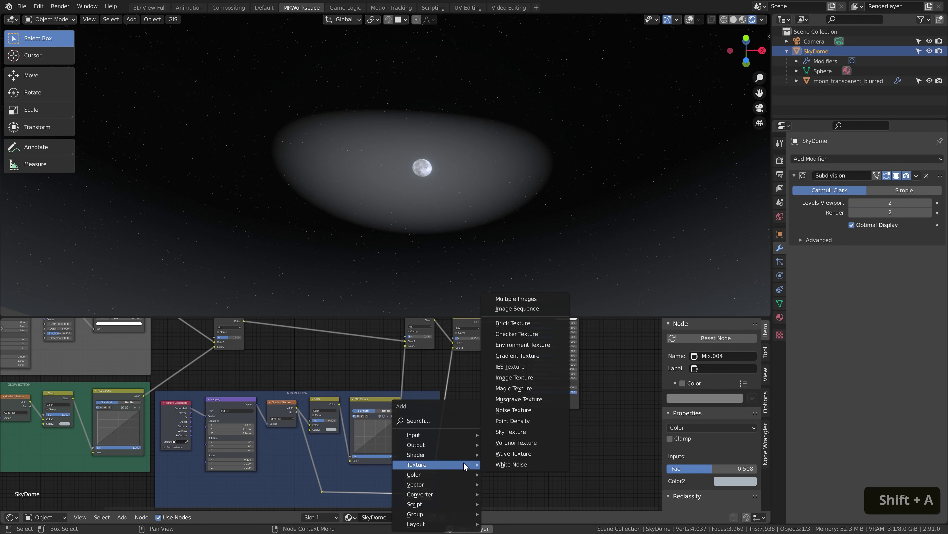
pyautogui.press('c')
pyautogui.press('u')
pyautogui.click(458, 400)
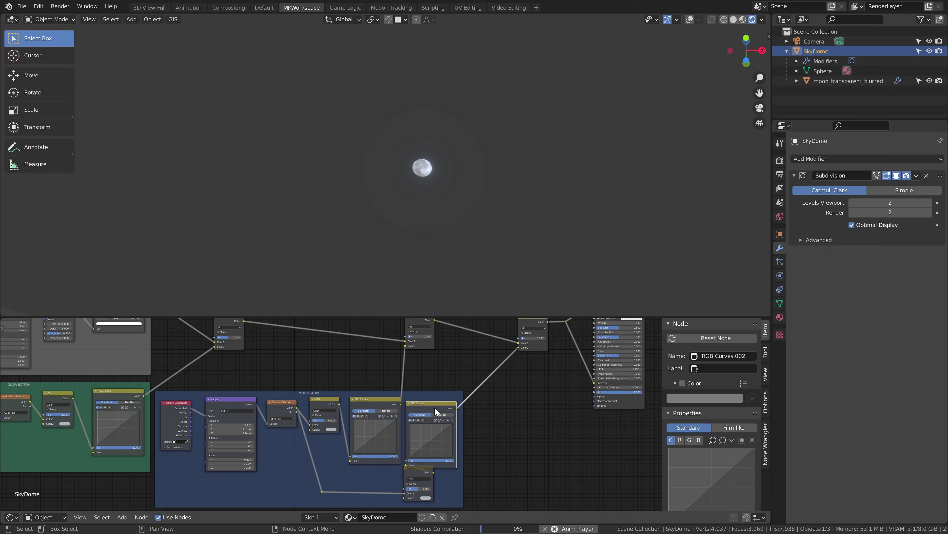
pyautogui.scroll(3, 490, 449)
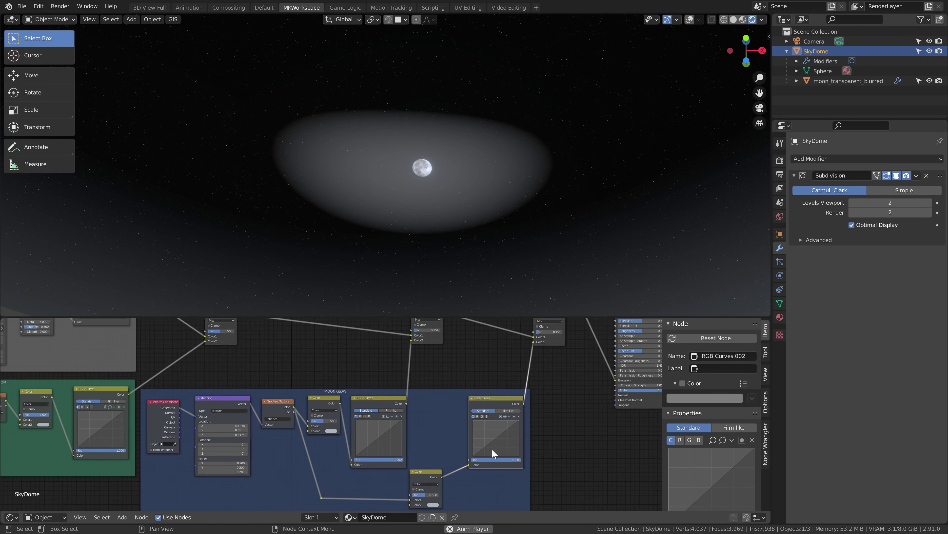
pyautogui.moveTo(512, 450); pyautogui.dragTo(455, 418, button='middle')
# Shape the new RGB Curves into a steep S, lowering its shadow point and placing the upper point at about X 0.468, Y 0.744
pyautogui.moveTo(455, 418)
pyautogui.mouseDown()
pyautogui.moveTo(462, 424)
pyautogui.moveTo(467, 407)
pyautogui.mouseUp()
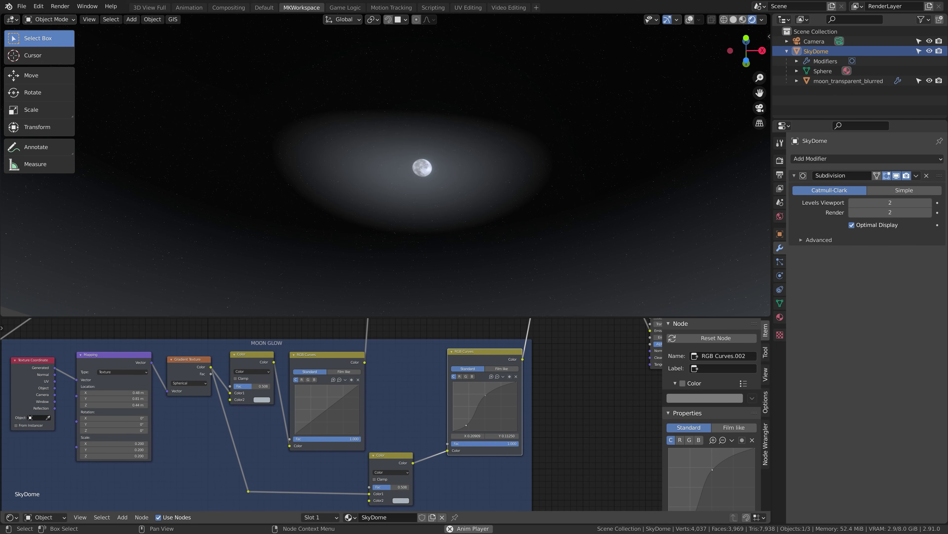
pyautogui.moveTo(466, 425); pyautogui.dragTo(466, 431)
pyautogui.moveTo(485, 395); pyautogui.dragTo(483, 393)
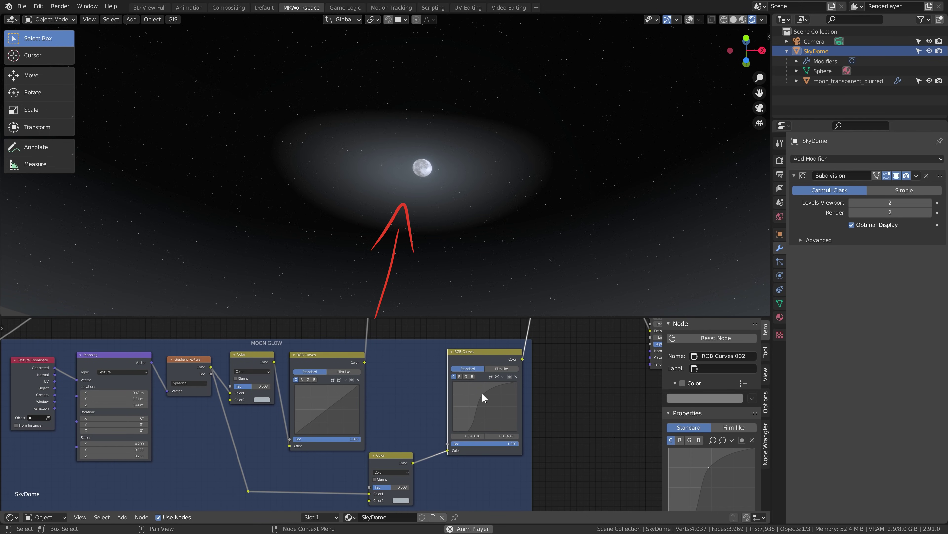
pyautogui.hotkey('alt', 'F9')
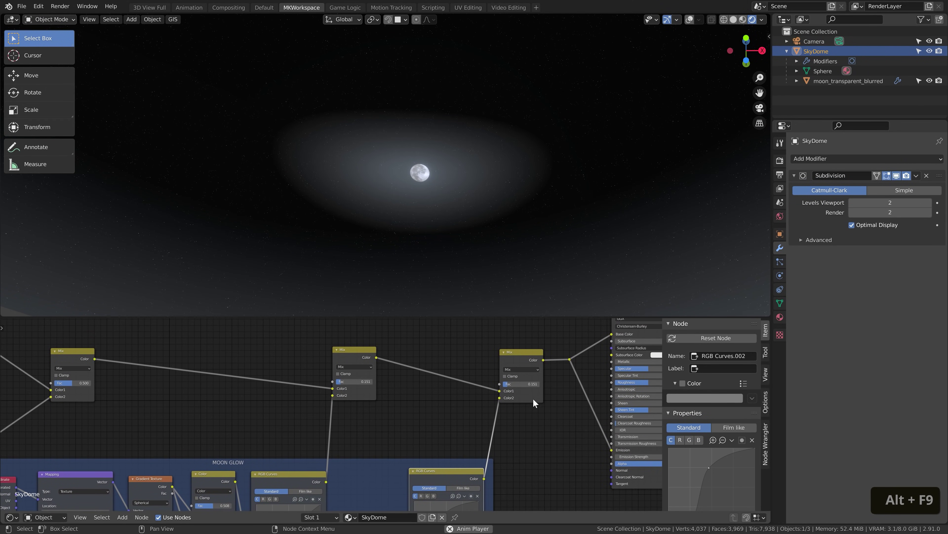
# Set the Fac of the last Mix node to 0.1 and of the Mix node before it to 0.09
pyautogui.click(530, 385)
pyautogui.write('.1')
pyautogui.press('Return')
pyautogui.click(365, 382)
pyautogui.write('.08')
pyautogui.press('Return')
pyautogui.click(364, 382)
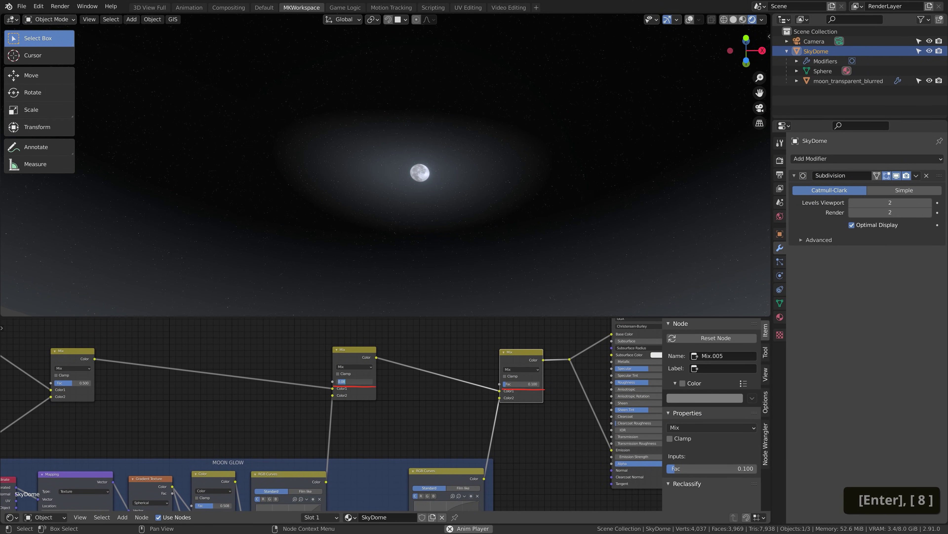
pyautogui.write('.09')
pyautogui.press('Return')
# Change Color2 of the lower Color node in the MOON GLOW frame to a more saturated blue
pyautogui.moveTo(475, 454); pyautogui.dragTo(514, 330, button='middle')
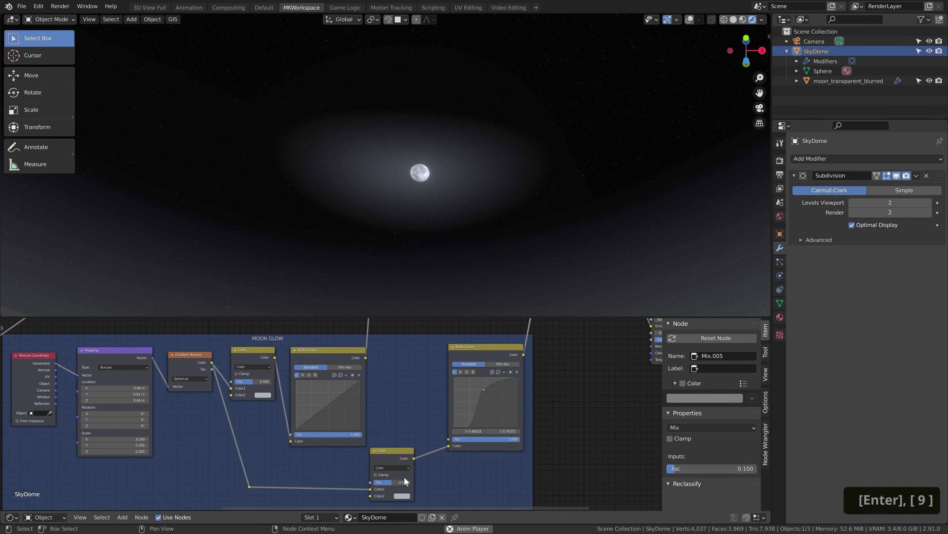
pyautogui.click(402, 496)
pyautogui.moveTo(426, 433); pyautogui.dragTo(424, 421)
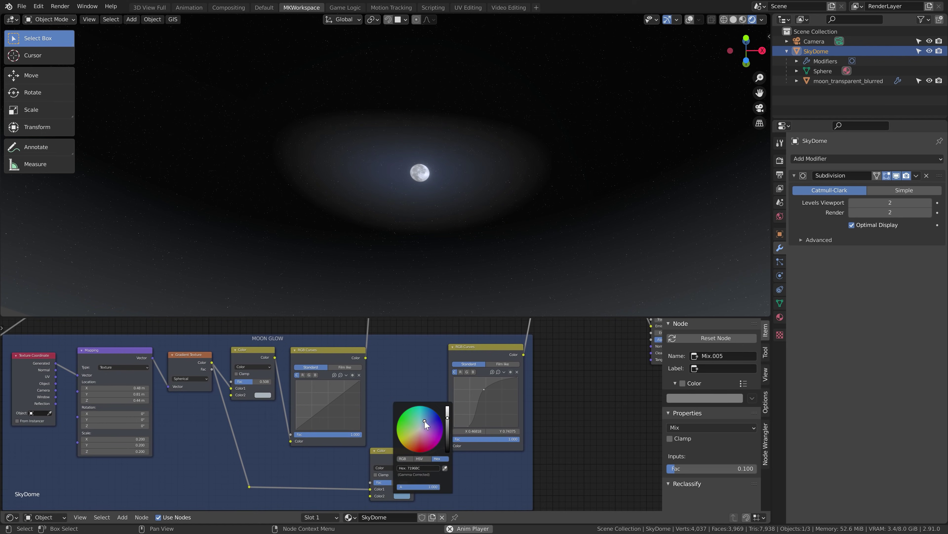
pyautogui.click(423, 458)
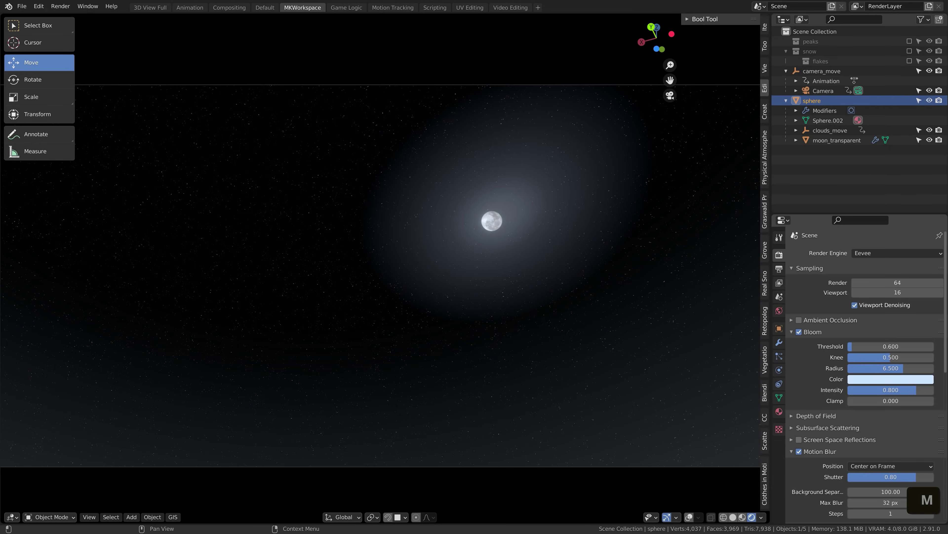
pyautogui.press('m')
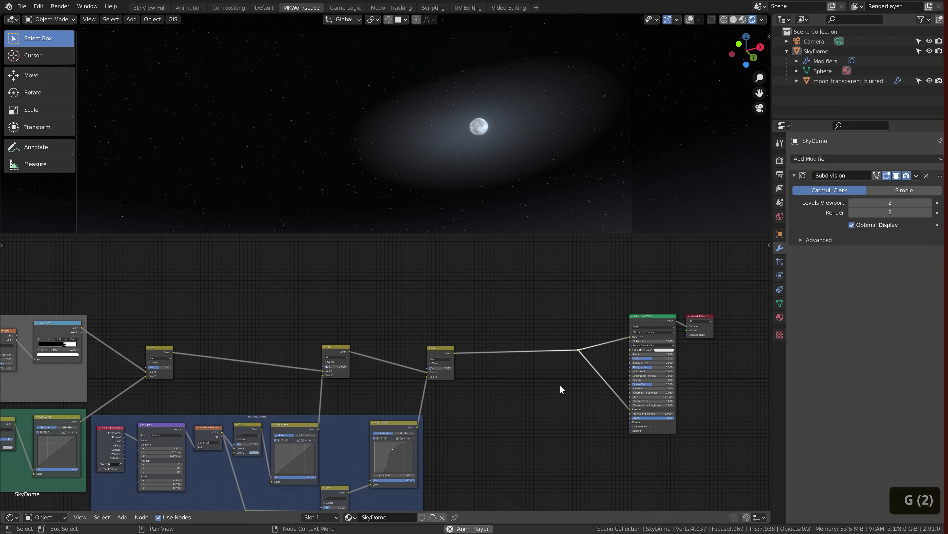
# Add a Noise Texture node below the last Mix node's output and connect its Color to the Principled BSDF's reroute point
pyautogui.hotkey('shift', 'a')
pyautogui.write('no')
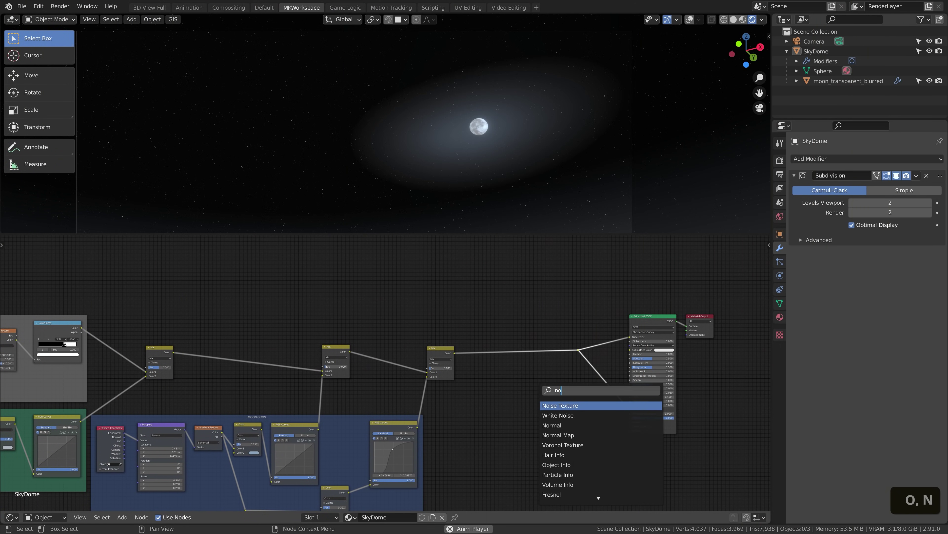
pyautogui.write('i')
pyautogui.click(600, 405)
pyautogui.click(564, 416)
pyautogui.scroll(4, 564, 416)
pyautogui.moveTo(564, 415); pyautogui.dragTo(421, 374, button='middle')
pyautogui.scroll(4, 421, 374)
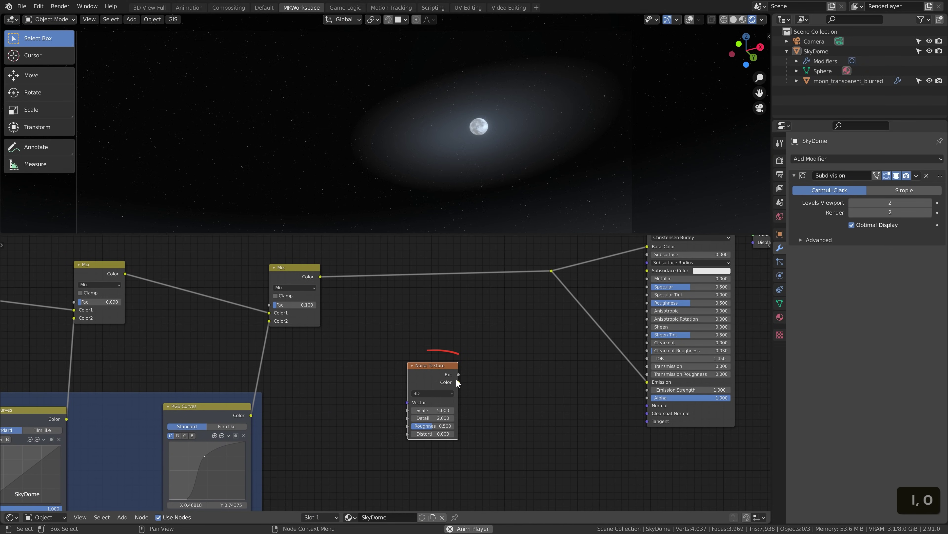
pyautogui.moveTo(458, 382); pyautogui.dragTo(551, 270)
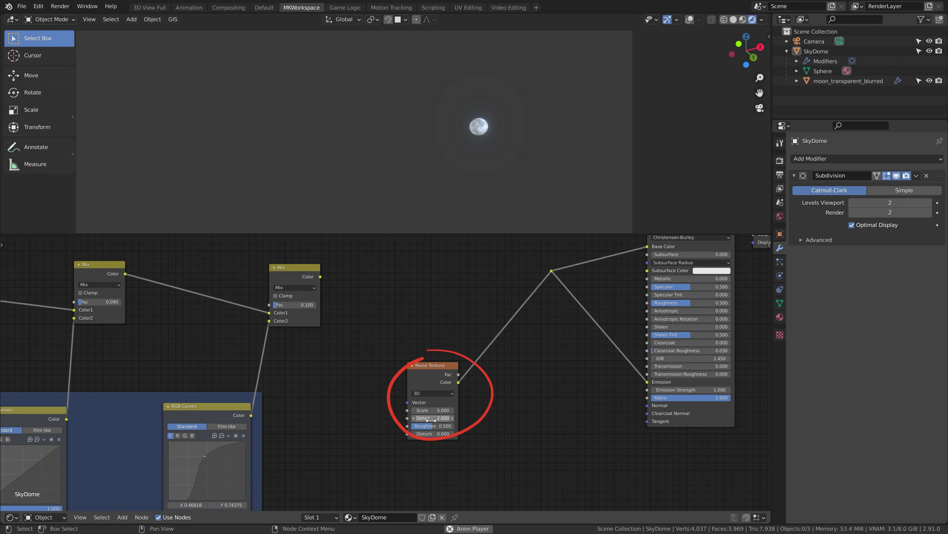
# Set the Noise Texture's Scale to 4, Detail to 12 and Distortion to 0.2
pyautogui.doubleClick(433, 410)
pyautogui.write('4')
pyautogui.press('Return')
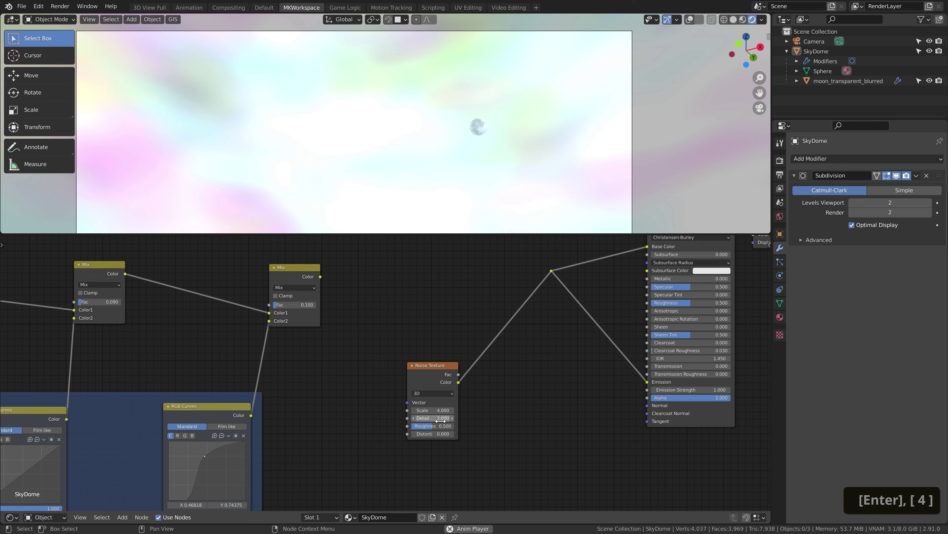
pyautogui.doubleClick(440, 418)
pyautogui.write('12')
pyautogui.press('Return')
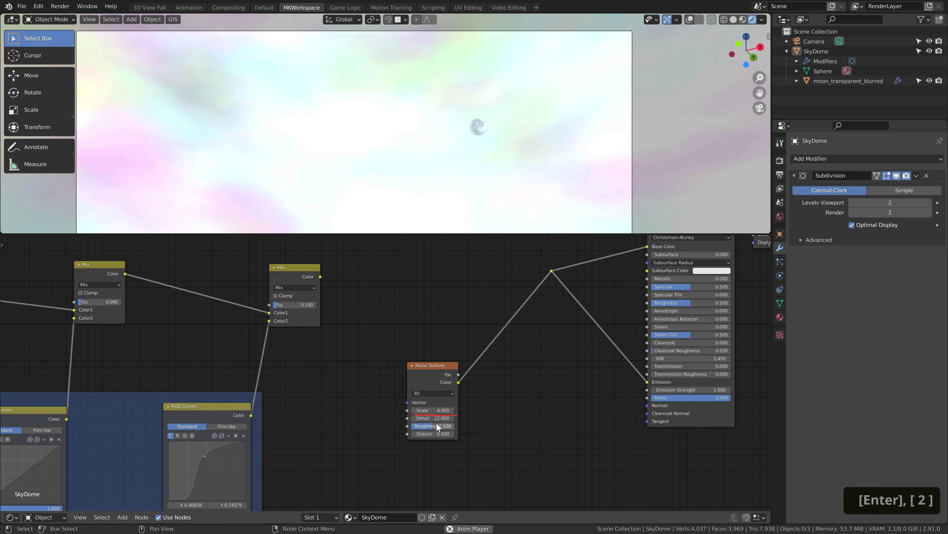
pyautogui.doubleClick(442, 434)
pyautogui.write('0.2')
pyautogui.press('Return')
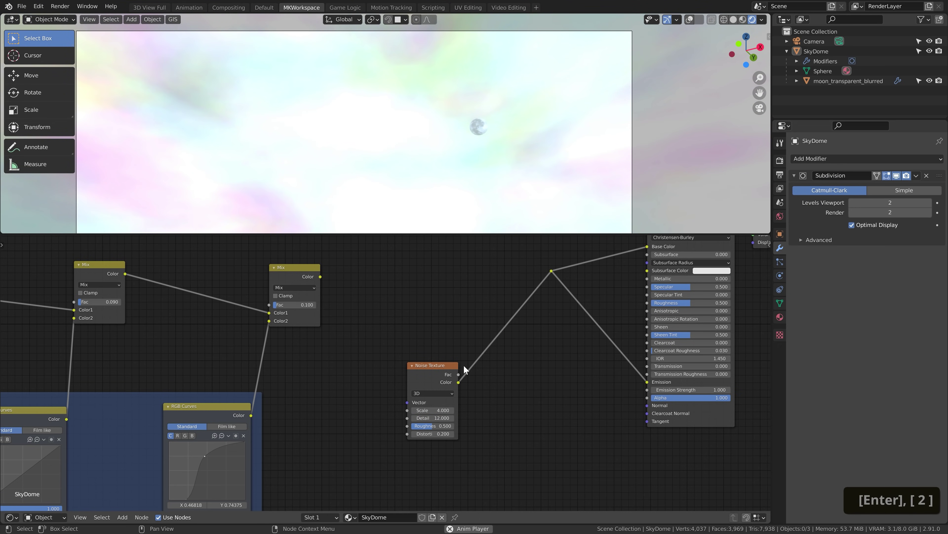
pyautogui.moveTo(460, 396); pyautogui.dragTo(458, 408, button='middle')
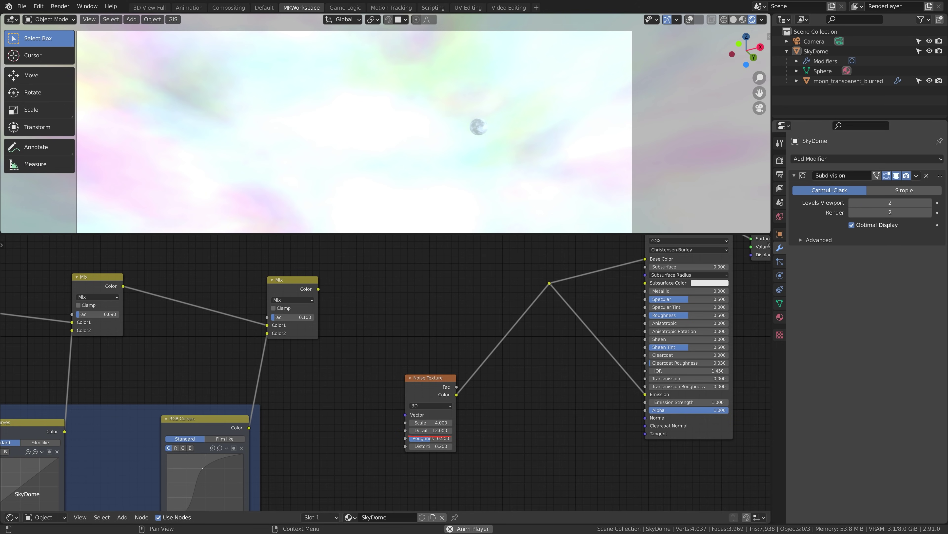
pyautogui.press('space')
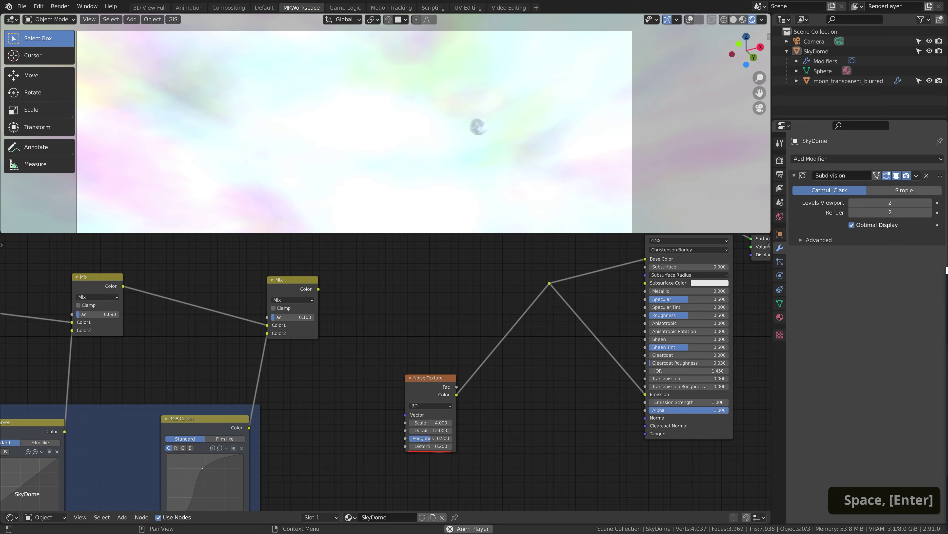
# Insert a ColorRamp node on the link between the Noise Texture and the reroute point
pyautogui.hotkey('shift', 'a')
pyautogui.click(442, 350)
pyautogui.write('ramp')
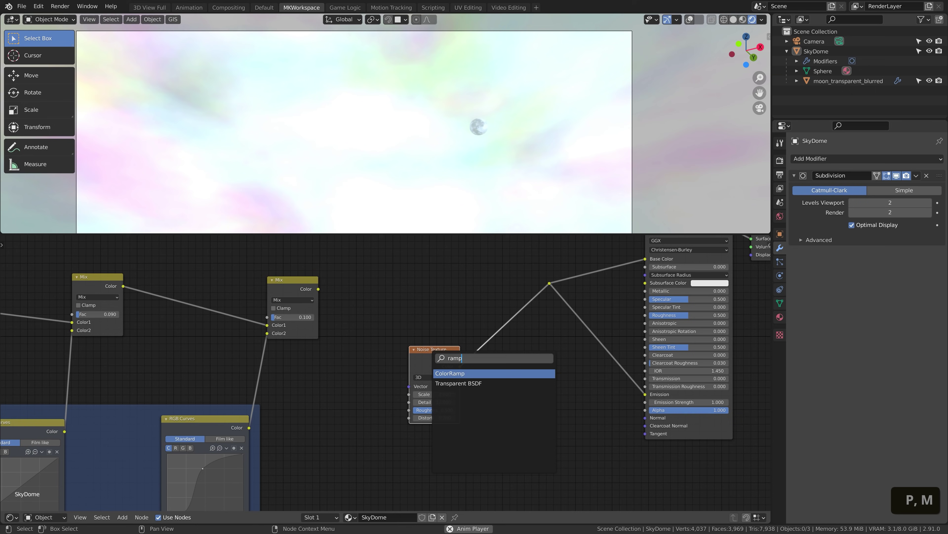
pyautogui.click(448, 373)
pyautogui.click(491, 348)
# Place the ColorRamp's black stop at about 0.457 and its white stop at about 0.557 for high-contrast clouds
pyautogui.moveTo(508, 365); pyautogui.dragTo(528, 361)
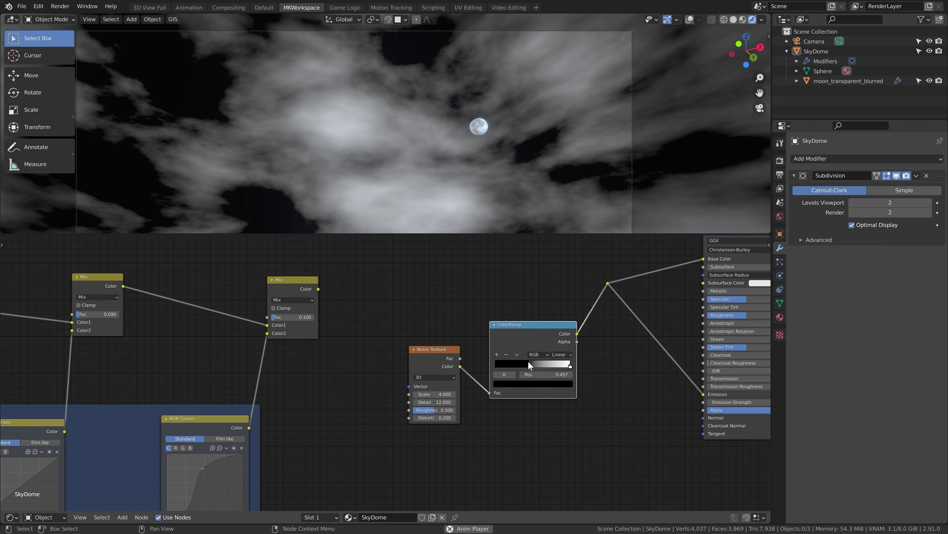
pyautogui.moveTo(571, 365); pyautogui.dragTo(537, 366)
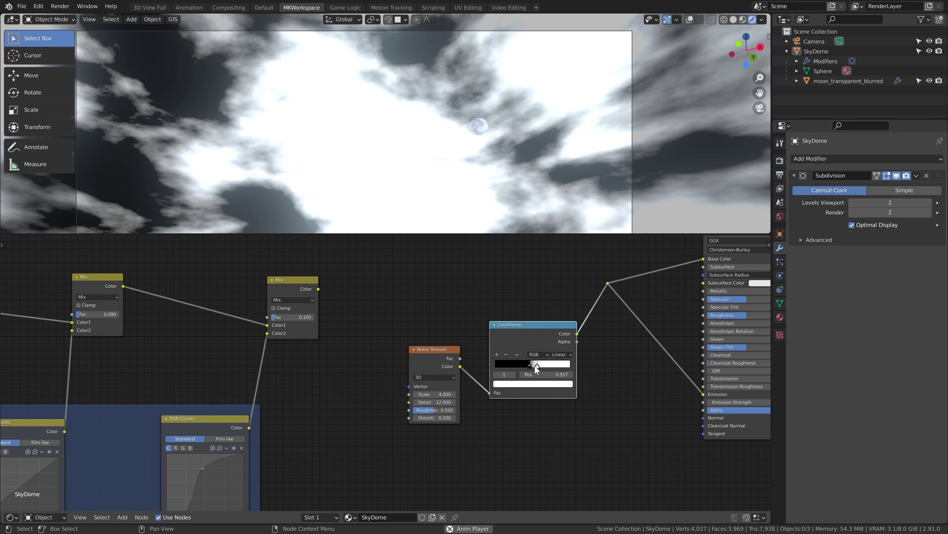
pyautogui.click(538, 365)
pyautogui.moveTo(446, 341); pyautogui.dragTo(453, 342)
# Duplicate the last Mix node, place the copy above the ColorRamp and connect the original's Color output to the copy's Color1
pyautogui.click(288, 281)
pyautogui.hotkey('shift', 'd')
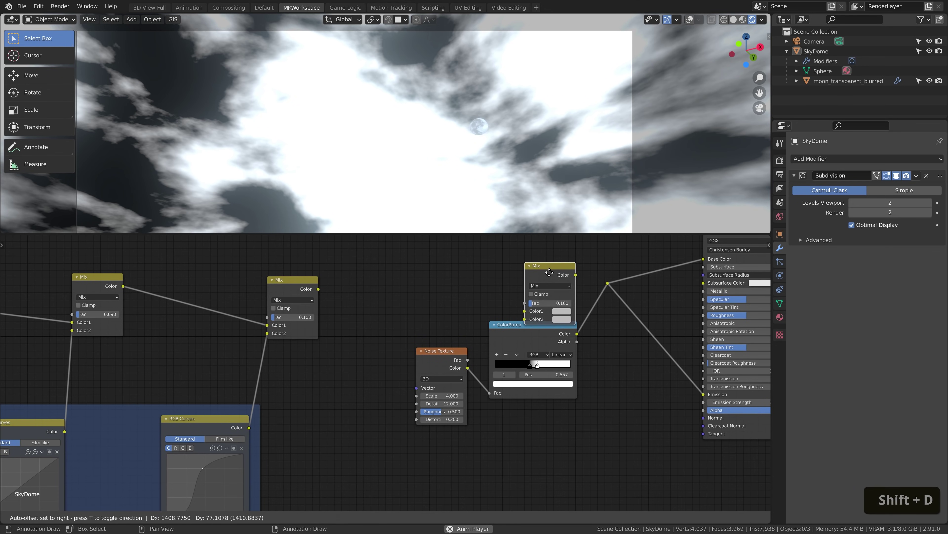
pyautogui.click(552, 249)
pyautogui.moveTo(318, 288); pyautogui.dragTo(530, 293)
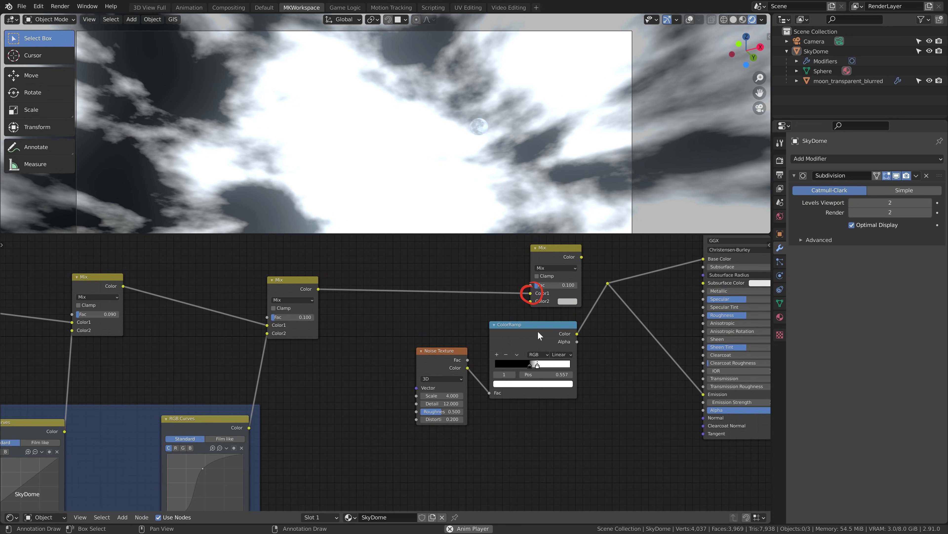
# Move the Noise Texture and ColorRamp nodes together above the row of Mix nodes
pyautogui.moveTo(538, 332)
pyautogui.mouseDown()
pyautogui.moveTo(503, 327)
pyautogui.moveTo(531, 333)
pyautogui.mouseUp()
pyautogui.moveTo(522, 316); pyautogui.dragTo(554, 375, button='middle')
pyautogui.moveTo(437, 372); pyautogui.dragTo(552, 415)
pyautogui.press('g')
pyautogui.click(440, 258)
pyautogui.moveTo(488, 251); pyautogui.dragTo(485, 267, button='middle')
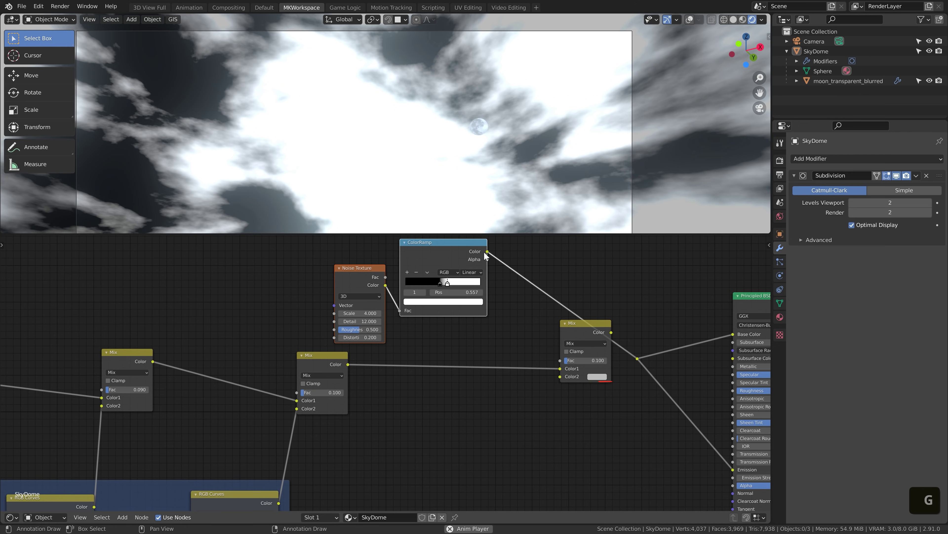
# Connect the ColorRamp's Color to the new Mix node's Fac and the Mix node's Color output to the reroute point
pyautogui.moveTo(484, 252); pyautogui.dragTo(560, 360)
pyautogui.moveTo(611, 333); pyautogui.dragTo(637, 359)
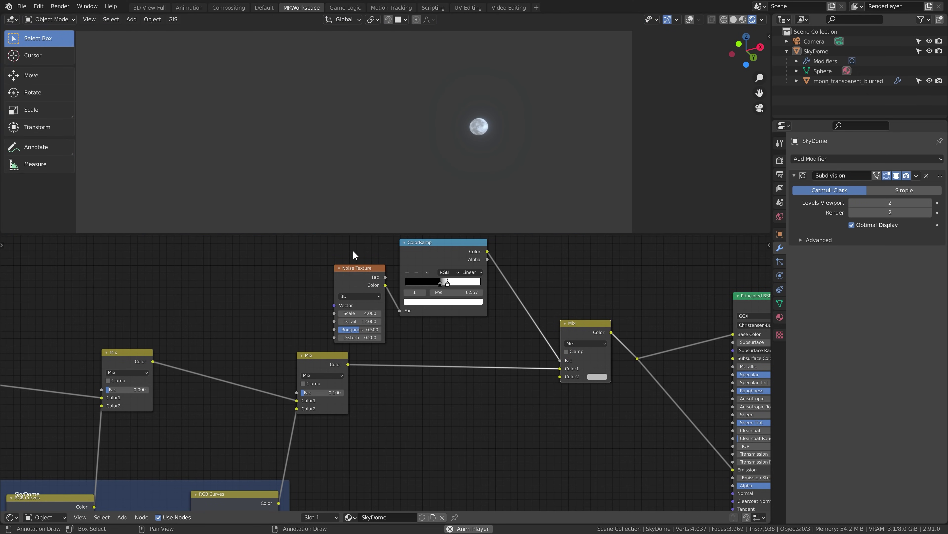
pyautogui.moveTo(371, 301); pyautogui.dragTo(370, 273)
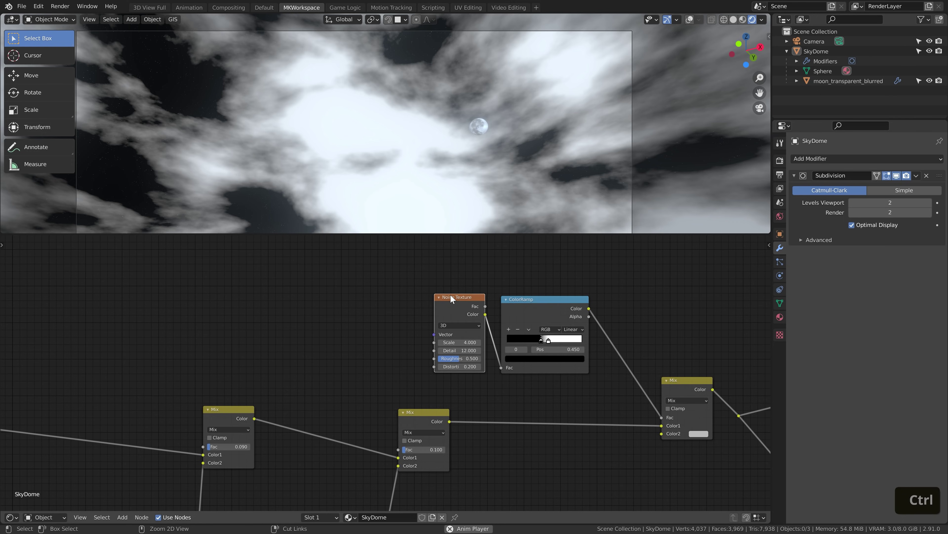
# Add Texture Coordinate and Mapping nodes to the Noise Texture and feed the Mapping from the Object output
pyautogui.hotkey('ctrl', 't')
pyautogui.moveTo(363, 320); pyautogui.dragTo(361, 256)
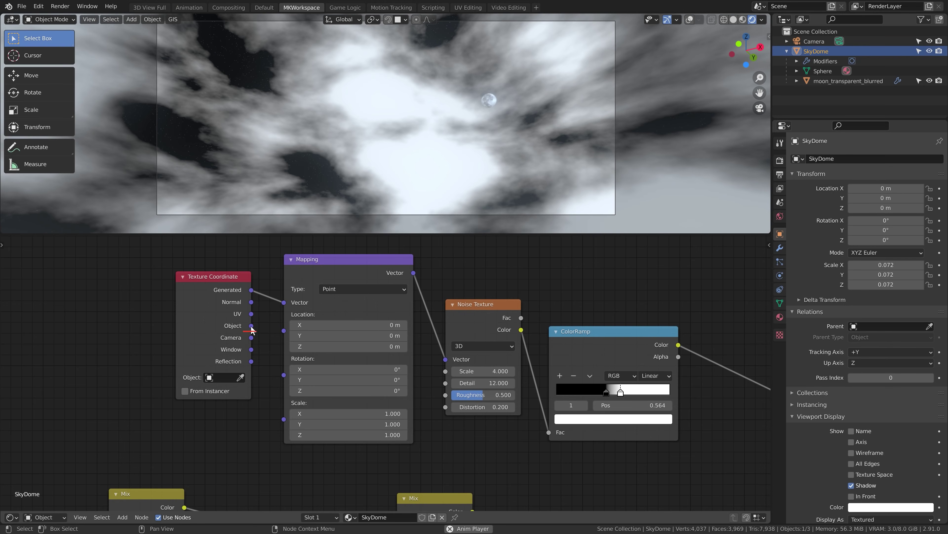
pyautogui.moveTo(251, 326); pyautogui.dragTo(284, 302)
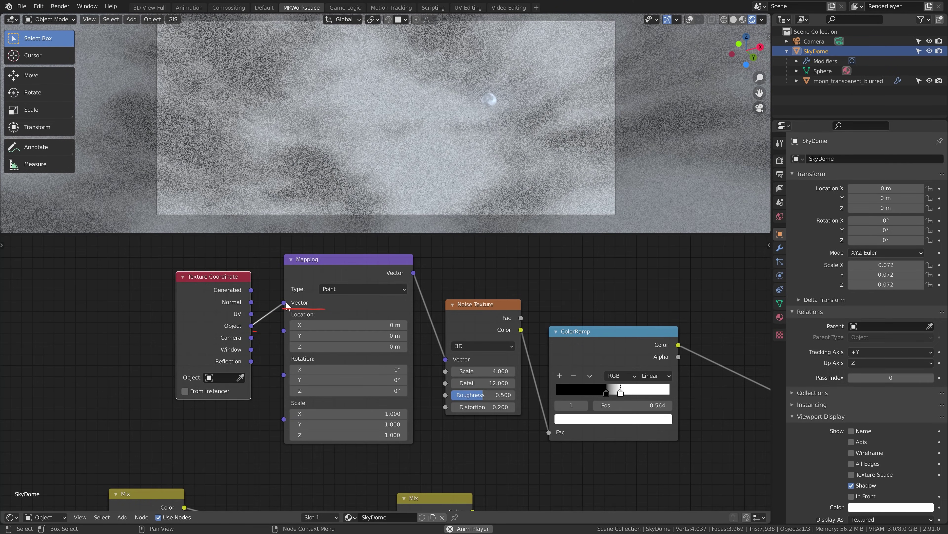
# Add an Empty object to the scene
pyautogui.hotkey('shift', 'a')
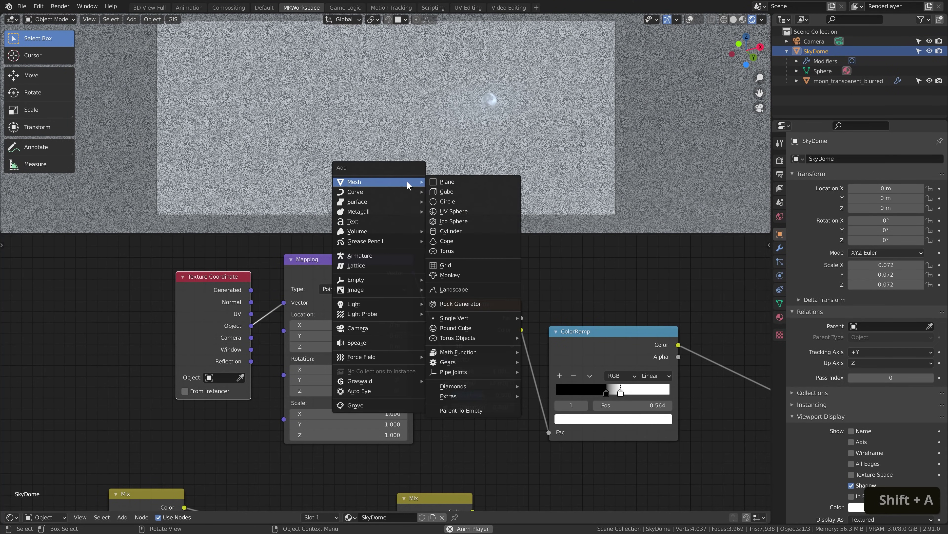
pyautogui.moveTo(390, 284)
pyautogui.click(452, 280)
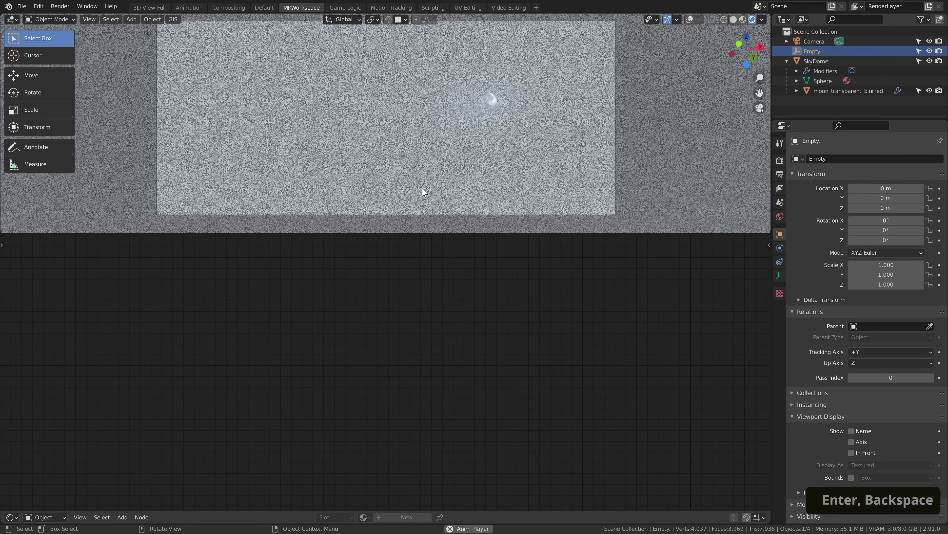
# Reselect the SkyDome and assign the new Empty as the Object of the clouds' Texture Coordinate node
pyautogui.click(403, 175)
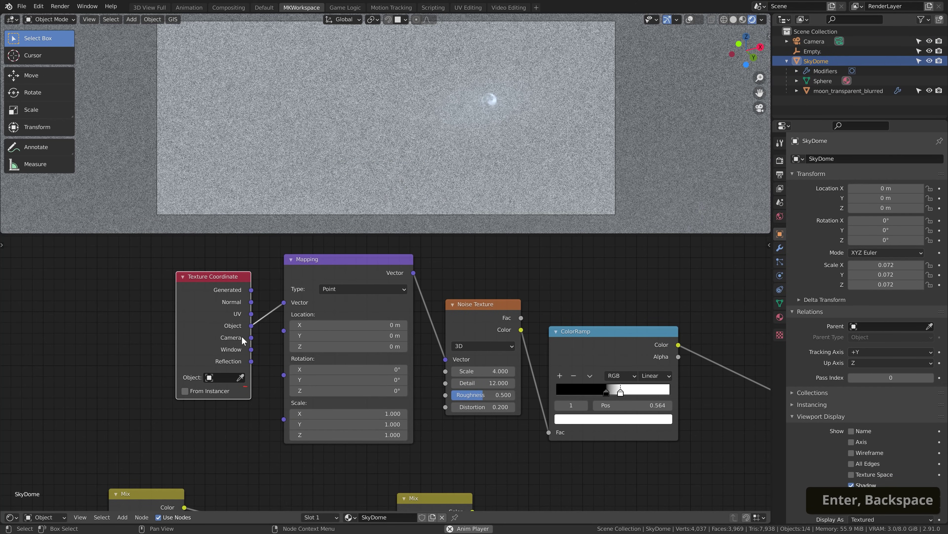
pyautogui.click(232, 377)
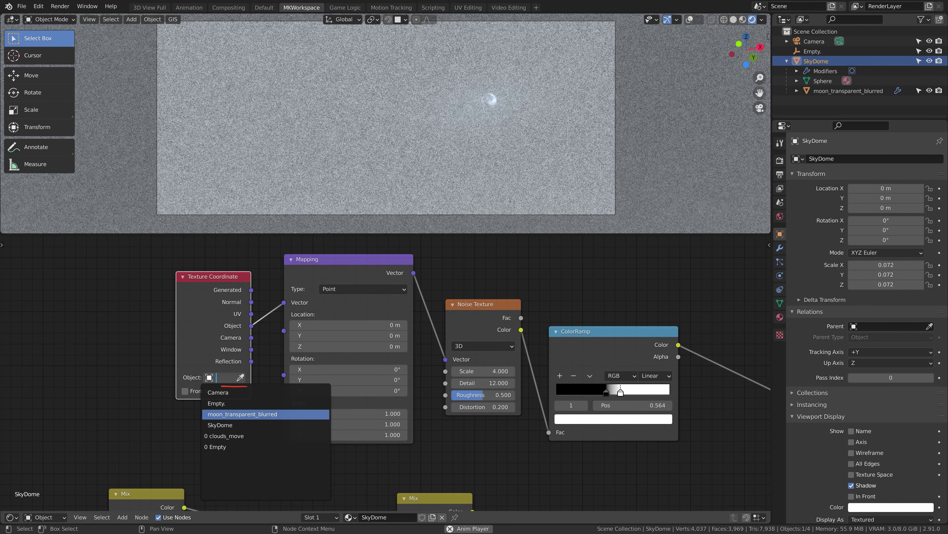
pyautogui.click(228, 403)
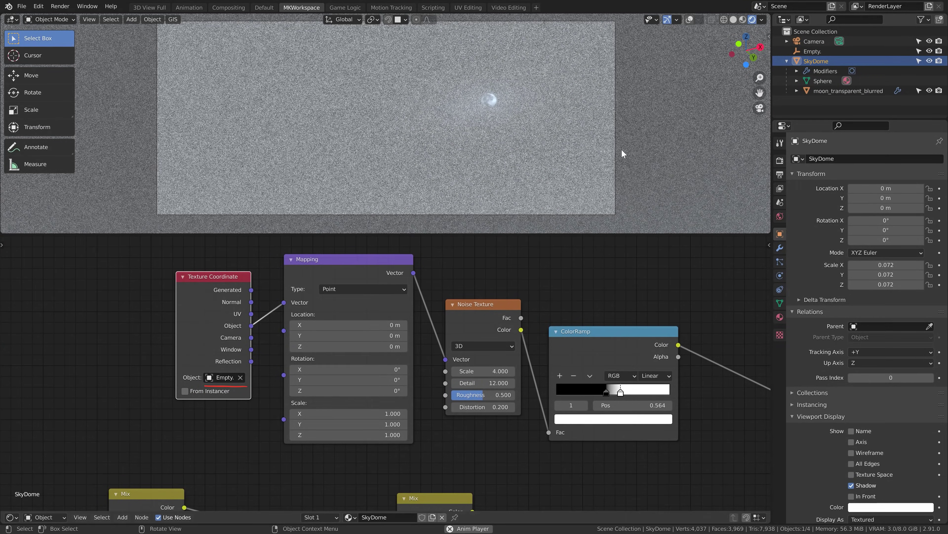
# Select the Empty and set its scale to 1000 on the X, Y and Z axes
pyautogui.click(814, 51)
pyautogui.press('s')
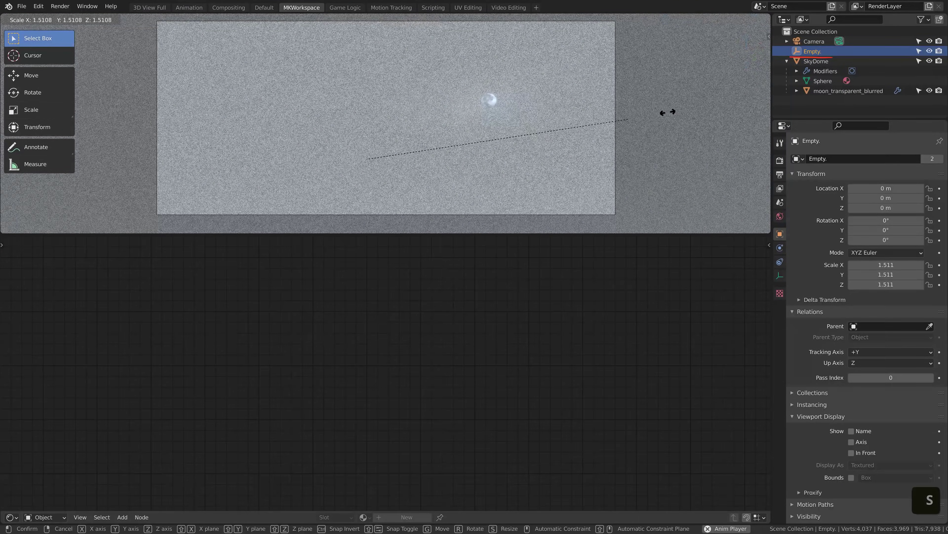
pyautogui.click(753, 217)
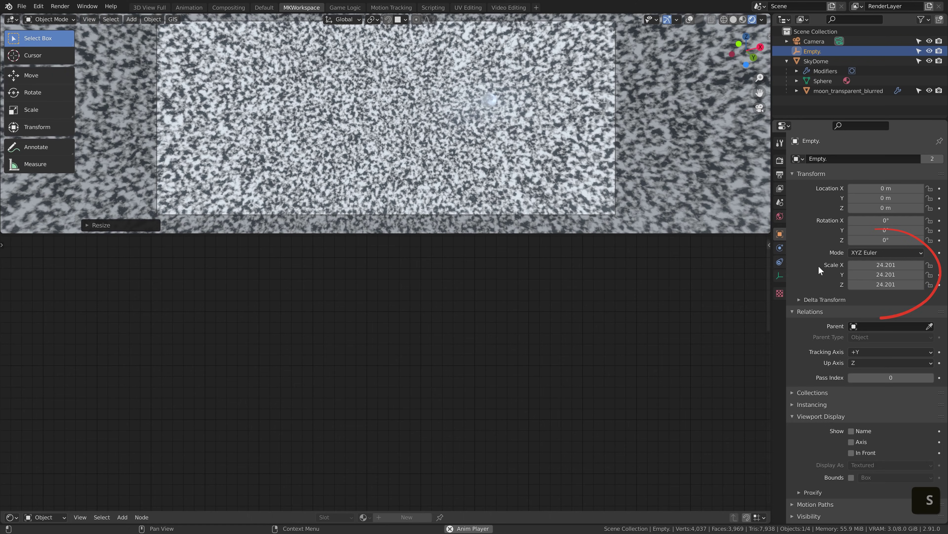
pyautogui.moveTo(886, 265); pyautogui.dragTo(885, 284)
pyautogui.write('1000')
pyautogui.press('Return')
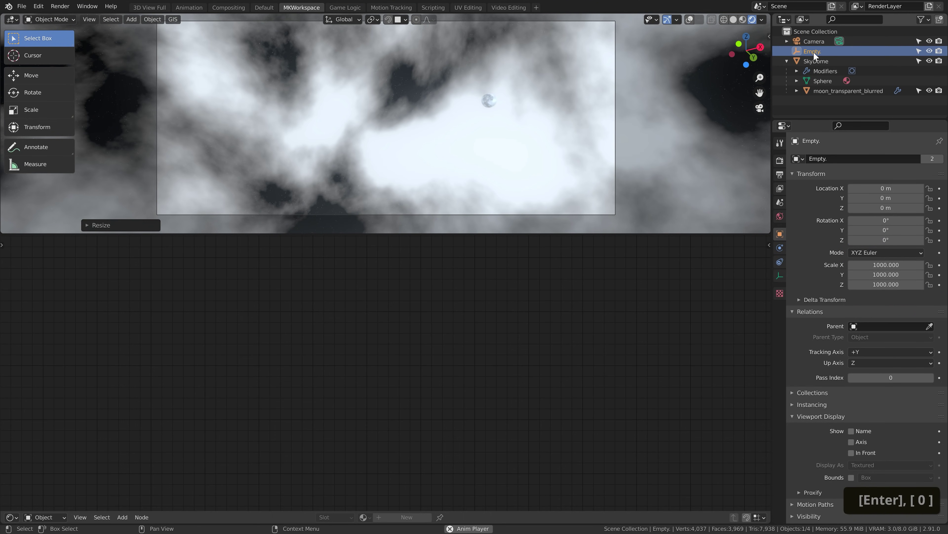
# Display the Empty as a Sphere and turn on the viewport overlays to show it around the SkyDome
pyautogui.click(780, 275)
pyautogui.click(870, 171)
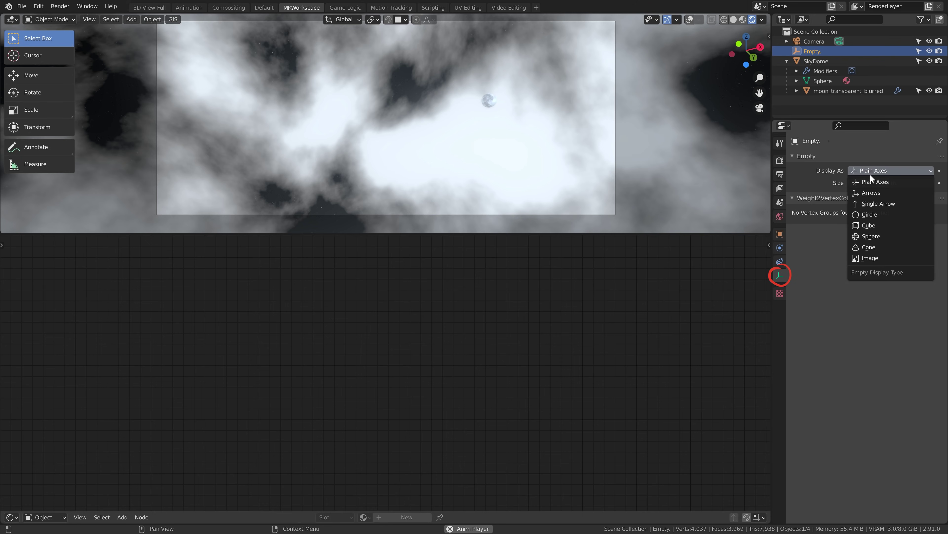
pyautogui.click(873, 237)
pyautogui.moveTo(463, 127); pyautogui.dragTo(455, 105, button='middle')
pyautogui.scroll(-5, 428, 215)
pyautogui.click(690, 19)
pyautogui.scroll(-5, 518, 103)
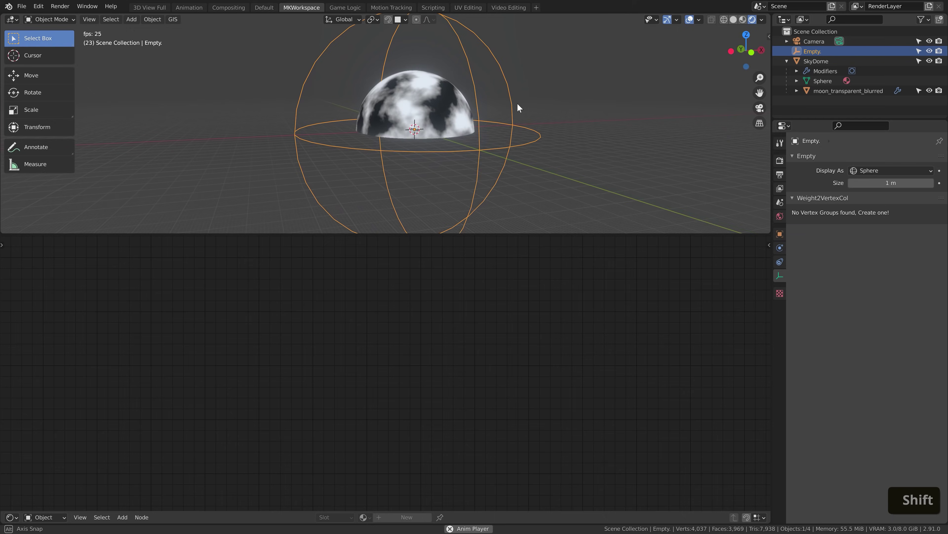
pyautogui.press('r')
pyautogui.press('z')
pyautogui.press('g')
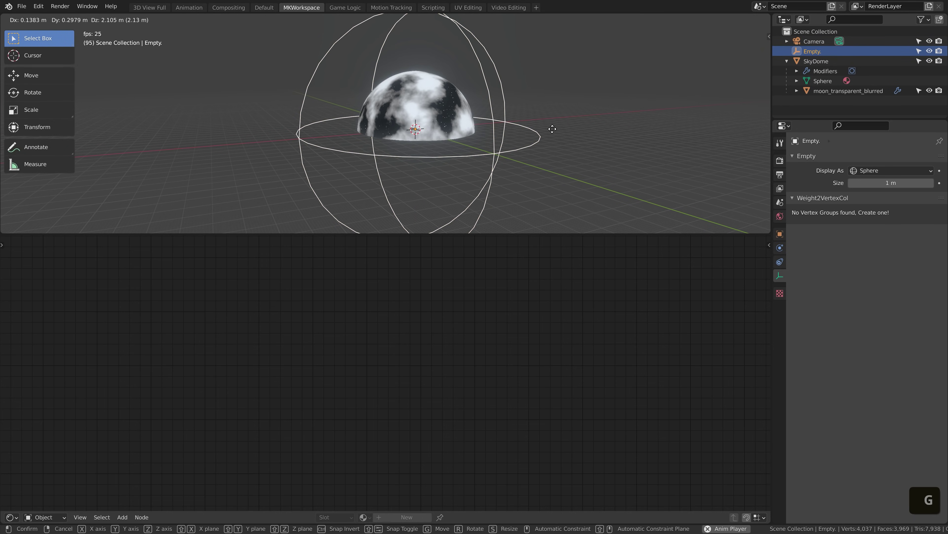
pyautogui.press('x')
pyautogui.press('y')
pyautogui.press('Escape')
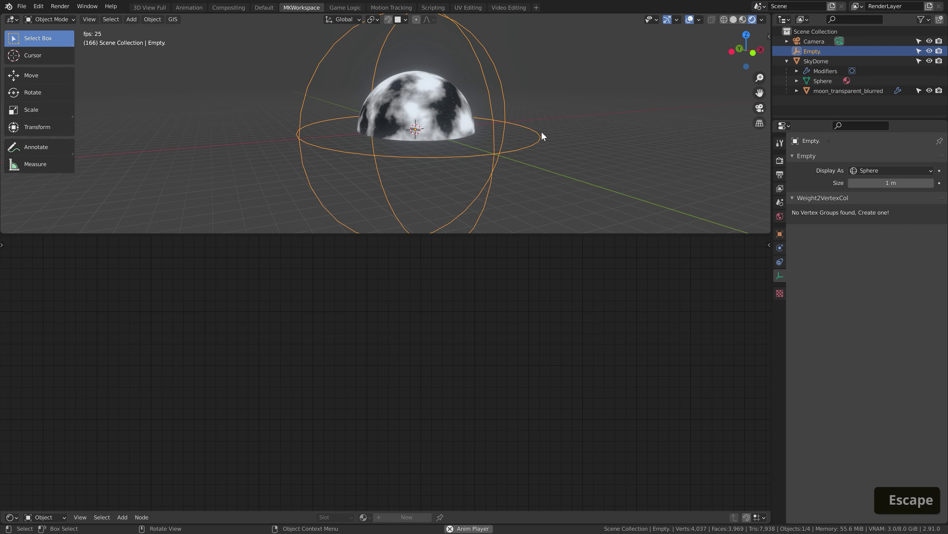
pyautogui.press('KP_0')
pyautogui.click(780, 234)
pyautogui.press('g')
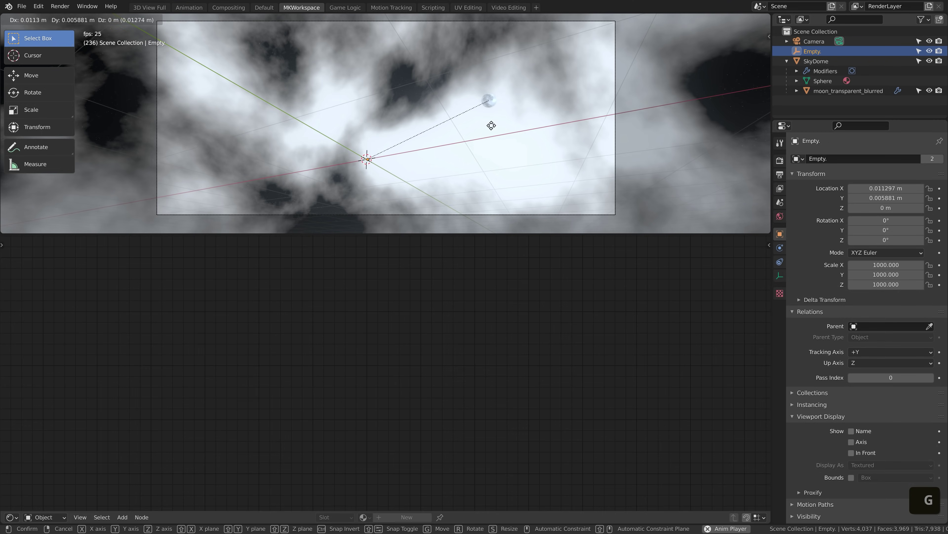
pyautogui.press('Escape')
pyautogui.press('r')
pyautogui.press('z')
pyautogui.press('Escape')
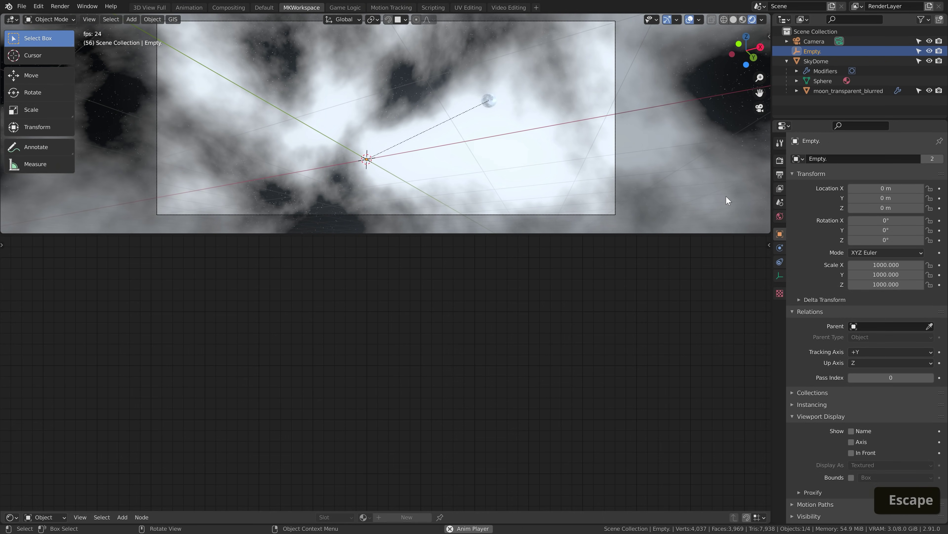
# Rotate the Empty around the global Z axis to shift the cloud pattern
pyautogui.press('r')
pyautogui.press('z')
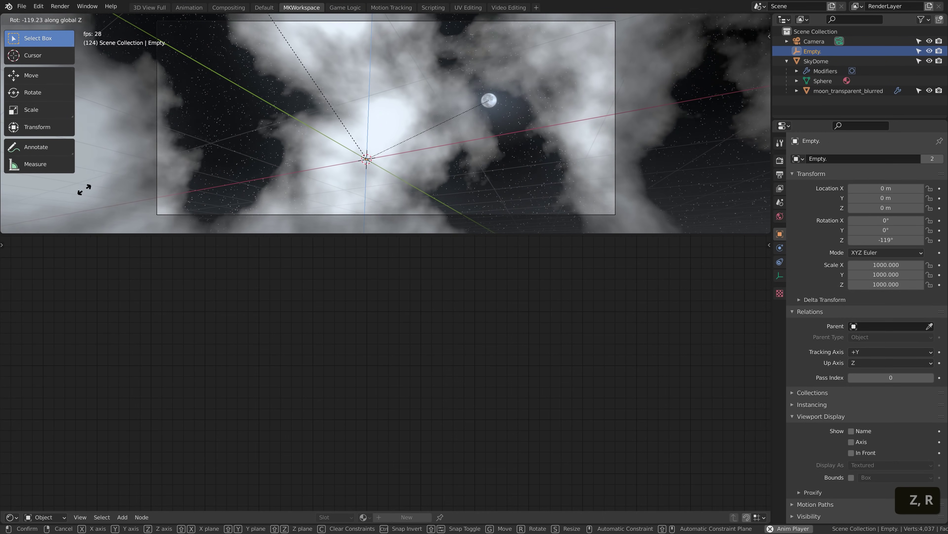
pyautogui.click(778, 261)
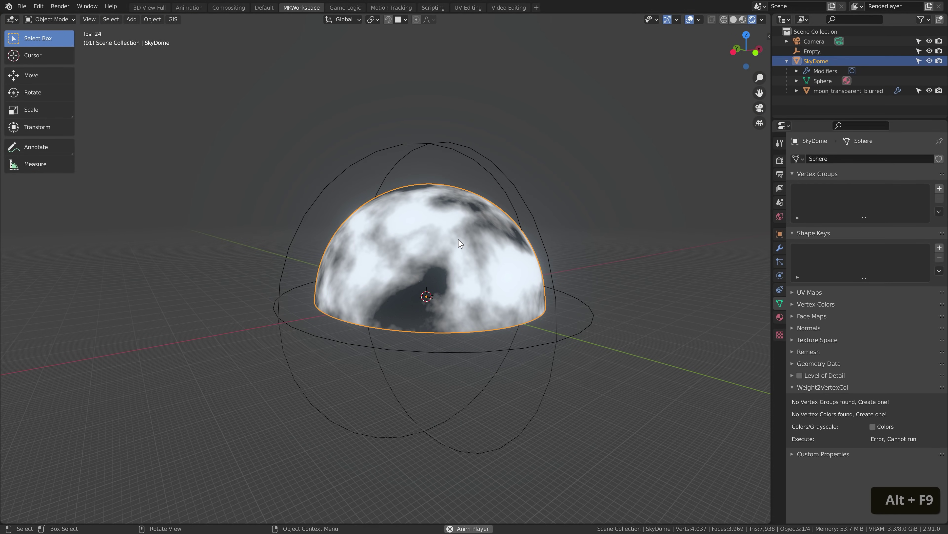
# Parent the Empty to the SkyDome with Object (Keep Transform) and test scaling the dome
pyautogui.press('s')
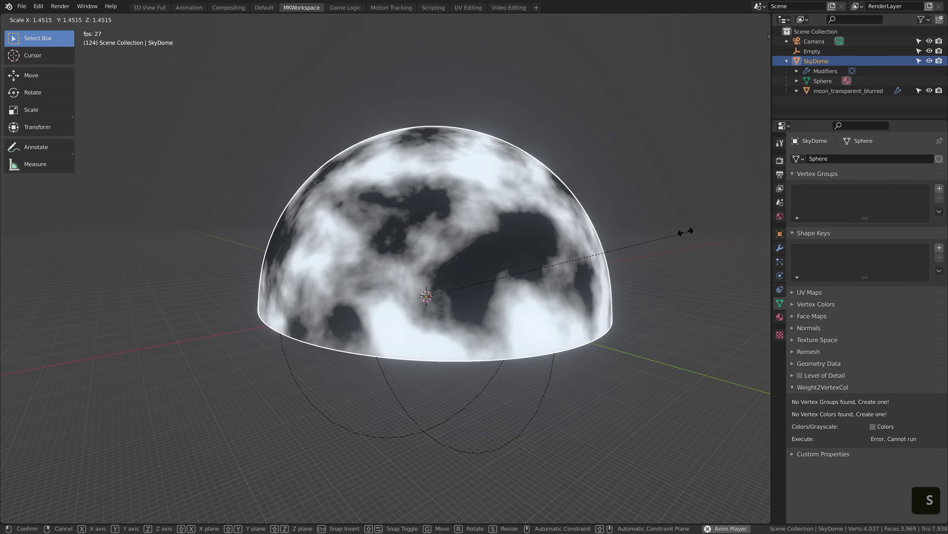
pyautogui.press('Escape')
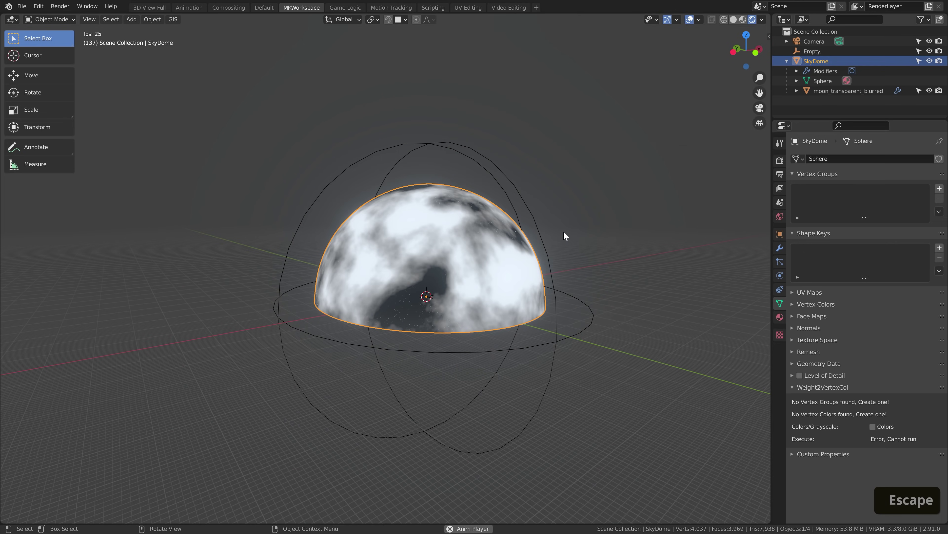
pyautogui.keyDown('shift'); pyautogui.click(518, 195); pyautogui.keyUp('shift')
pyautogui.keyDown('shift'); pyautogui.click(479, 242); pyautogui.keyUp('shift')
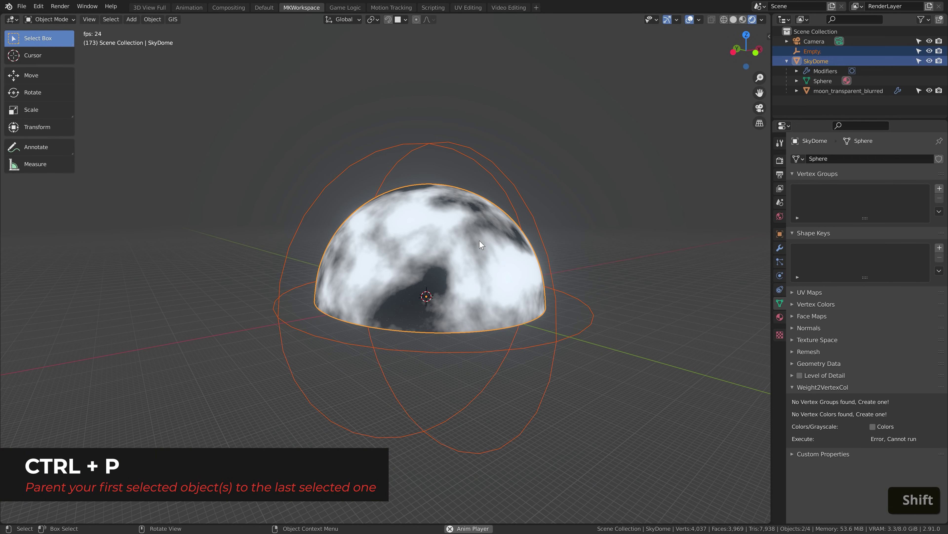
pyautogui.hotkey('ctrl', 'p')
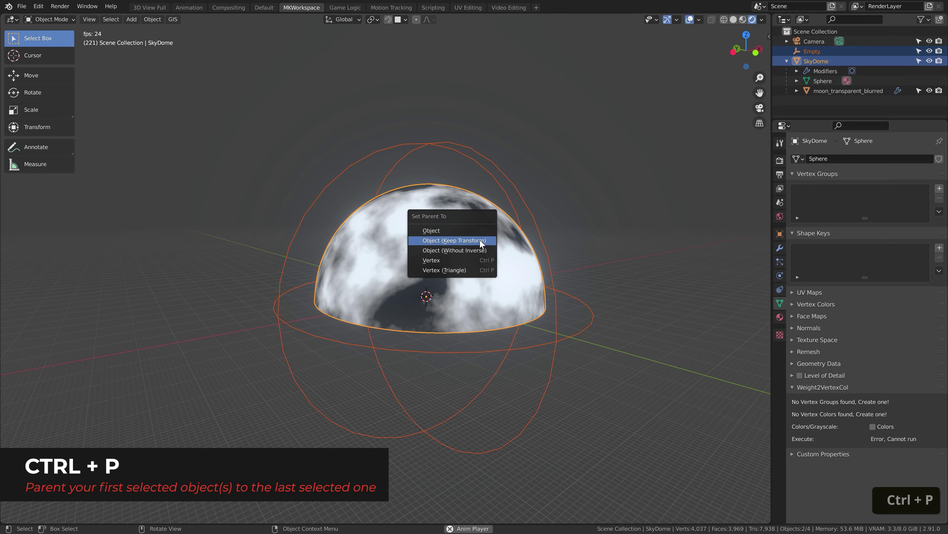
pyautogui.click(480, 239)
pyautogui.click(499, 244)
pyautogui.press('s')
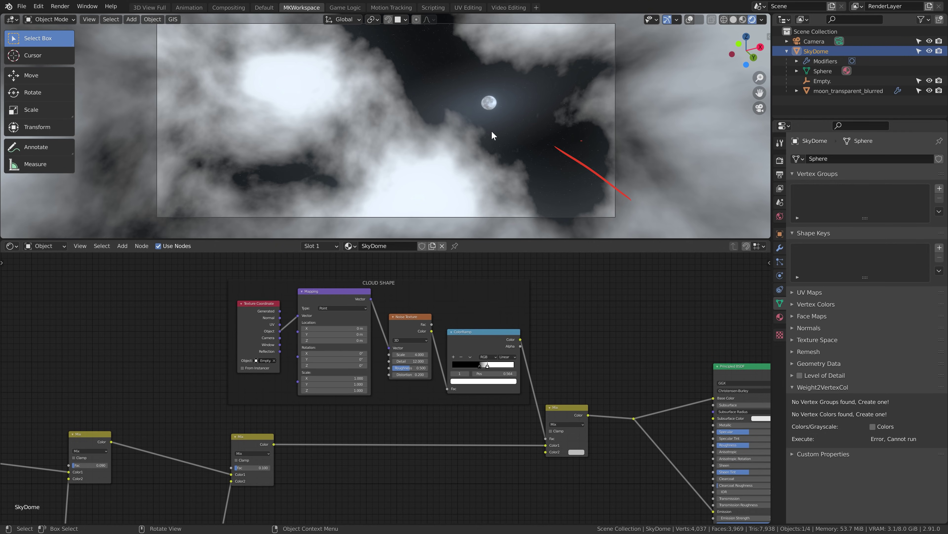
# Duplicate the Moon Glow frame's Texture Coordinate, Mapping and Gradient Texture nodes, and detach the copies from the frame
pyautogui.scroll(-6, 375, 417)
pyautogui.moveTo(269, 482); pyautogui.dragTo(472, 304, button='middle')
pyautogui.scroll(1, 472, 305)
pyautogui.scroll(1, 262, 364)
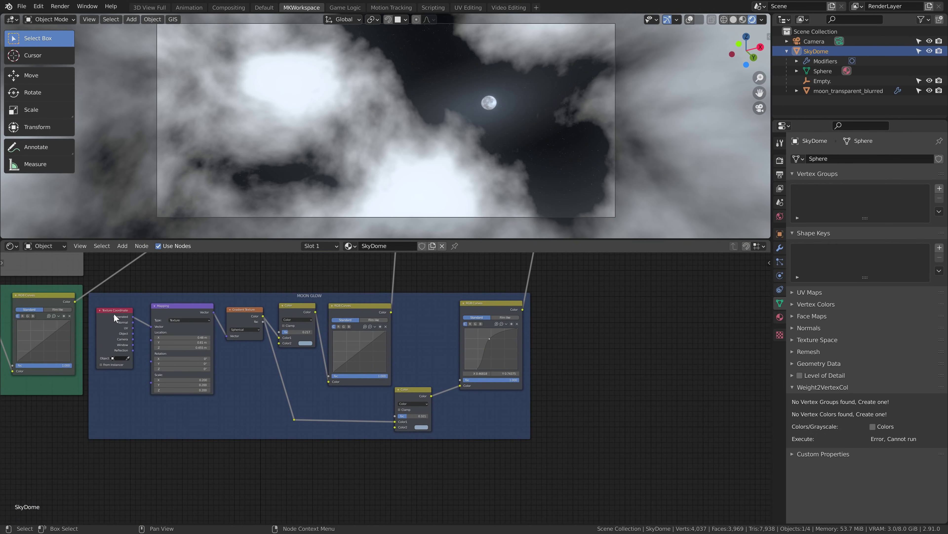
pyautogui.press('shift')
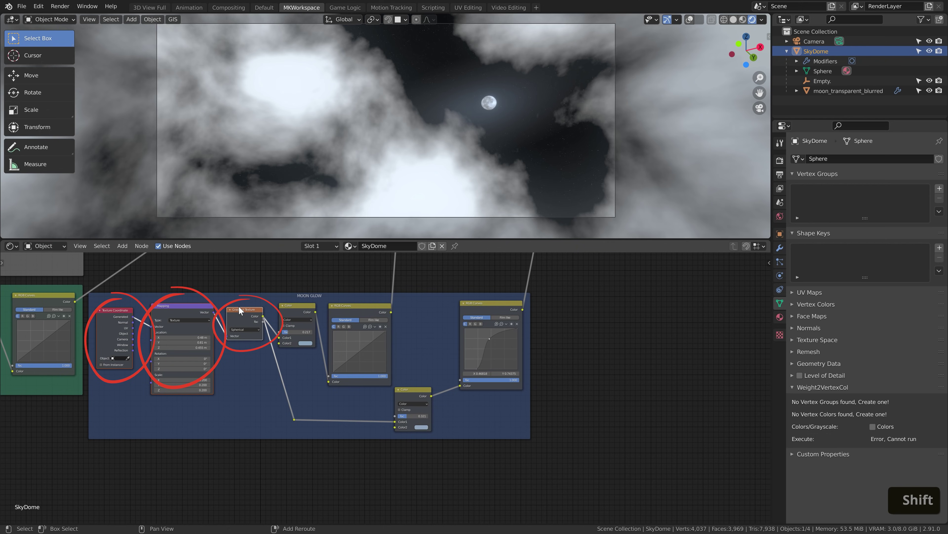
pyautogui.scroll(-2, 188, 392)
pyautogui.hotkey('shift', 'd')
pyautogui.click(578, 376)
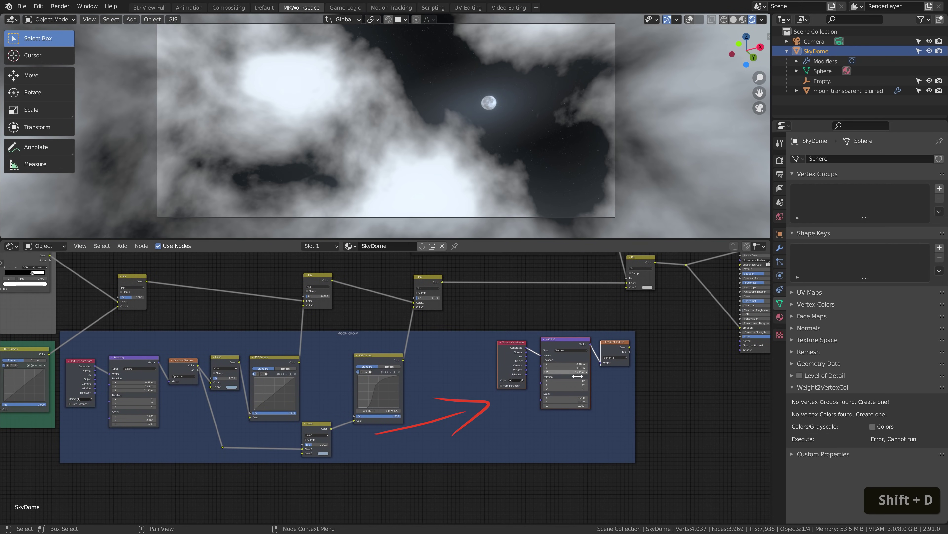
pyautogui.hotkey('alt', 'p')
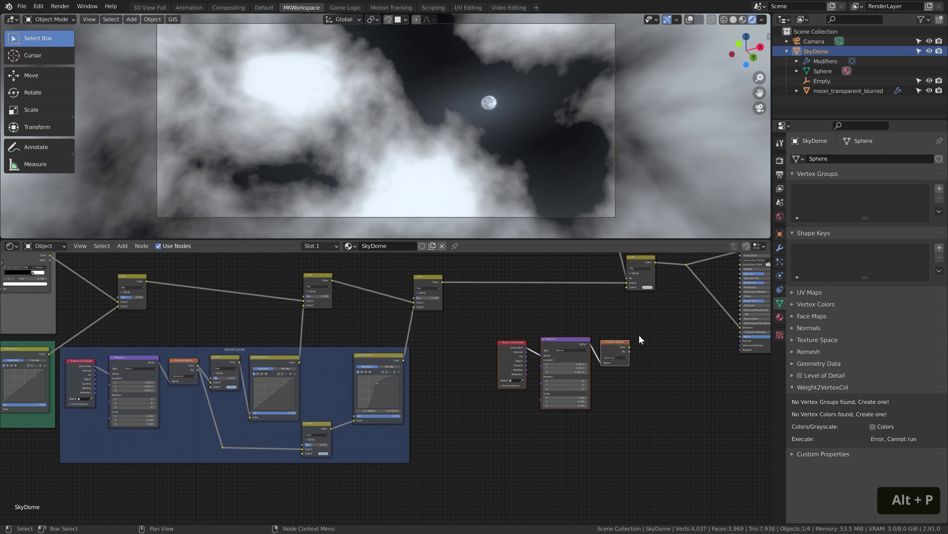
# Connect the duplicated Gradient Texture's Color to the reroute point and set its type to Quadratic sphere
pyautogui.moveTo(639, 339); pyautogui.dragTo(513, 333, button='middle')
pyautogui.scroll(2, 485, 358)
pyautogui.moveTo(489, 424); pyautogui.dragTo(569, 315)
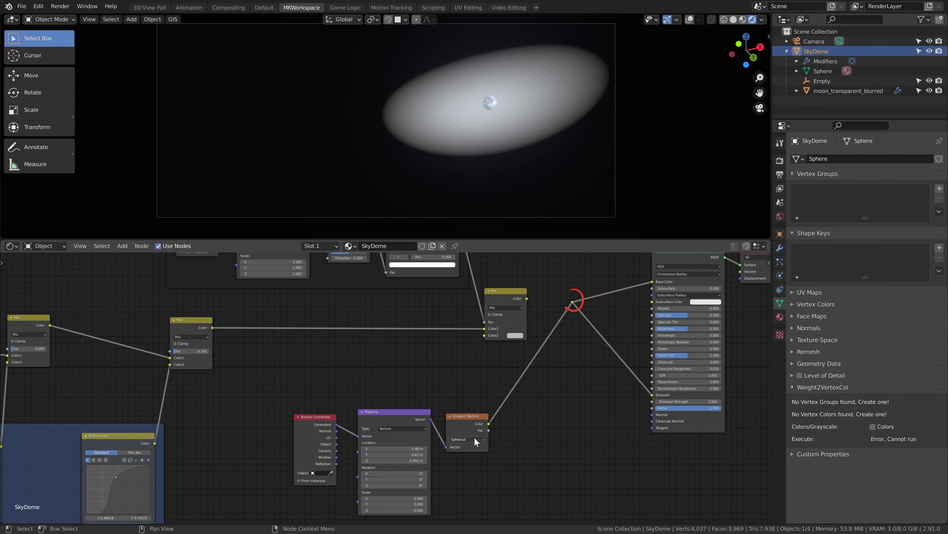
pyautogui.click(475, 438)
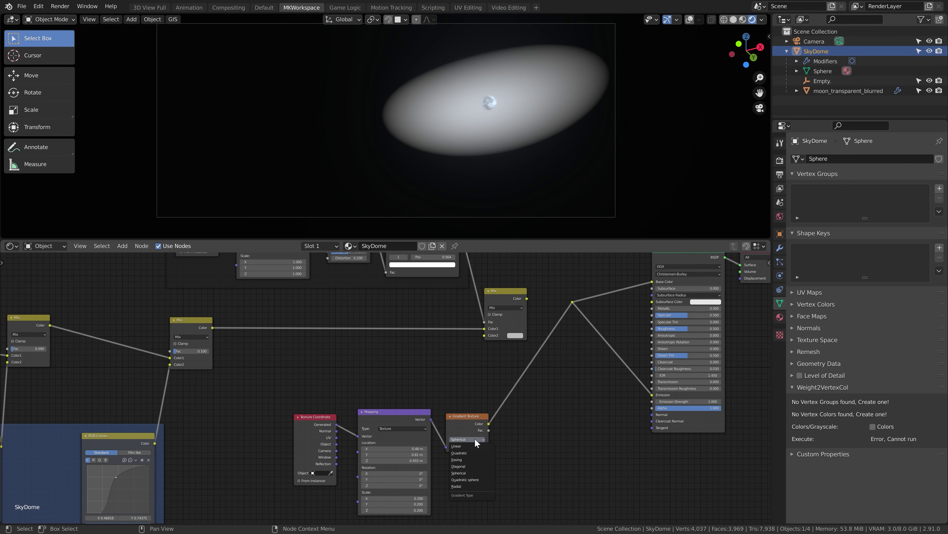
pyautogui.click(473, 480)
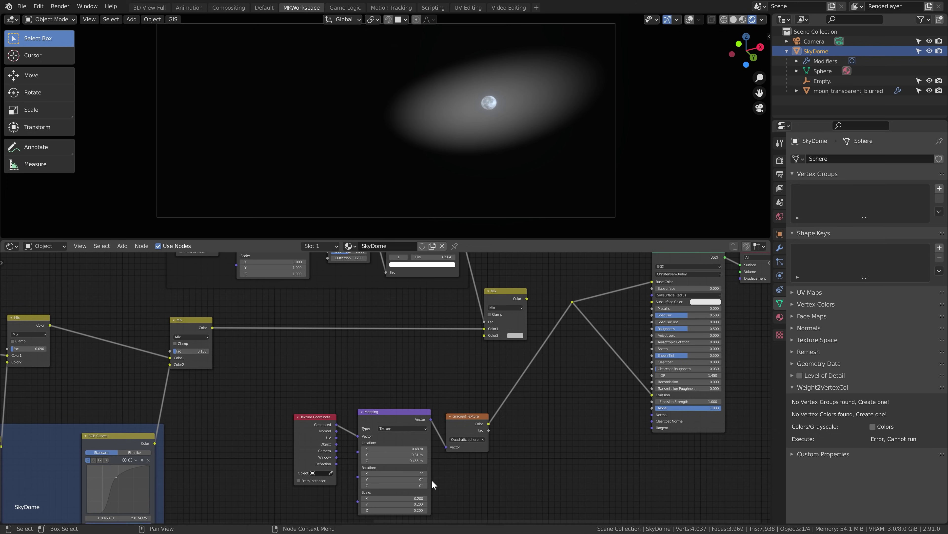
# Try a Scale of 0.3 on all axes of the duplicated Mapping node, and settle on 0.25
pyautogui.moveTo(414, 500); pyautogui.dragTo(413, 510)
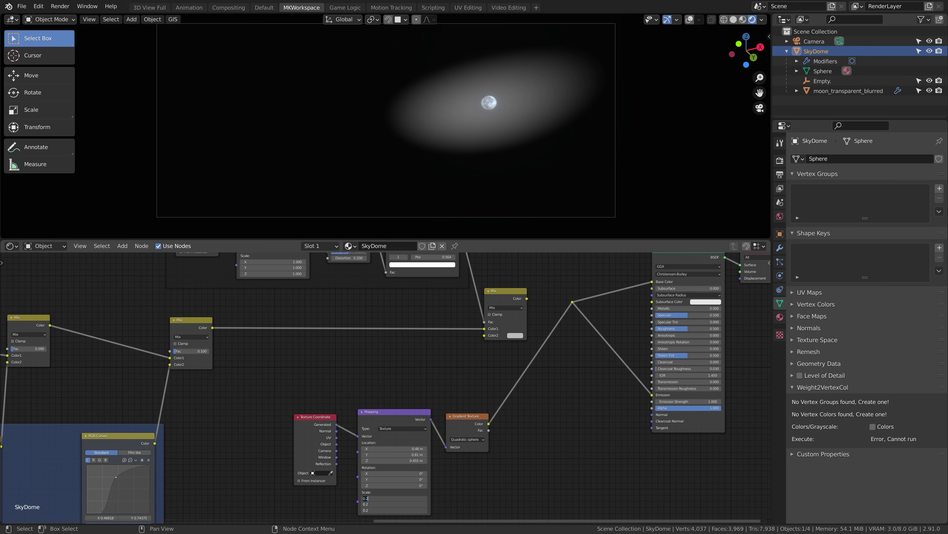
pyautogui.write('.3')
pyautogui.press('Return')
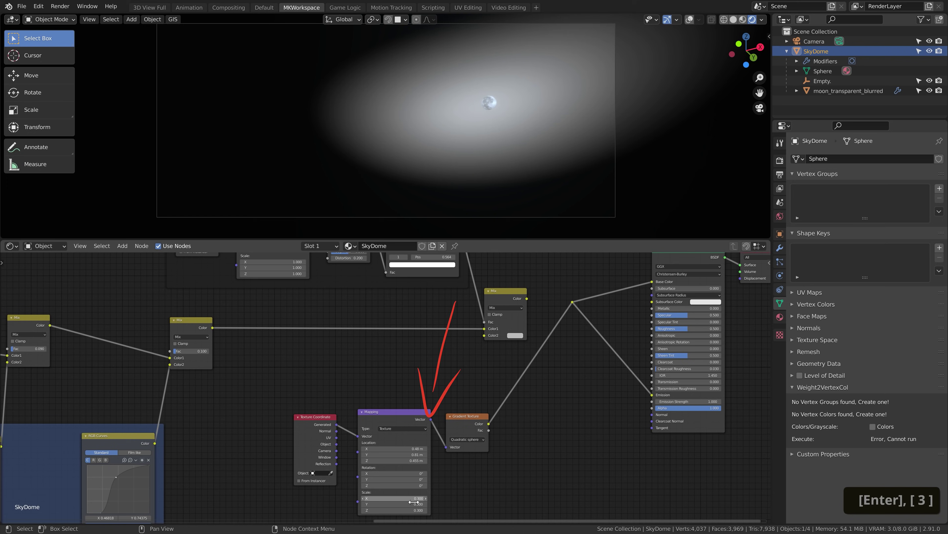
pyautogui.moveTo(410, 509); pyautogui.dragTo(411, 498)
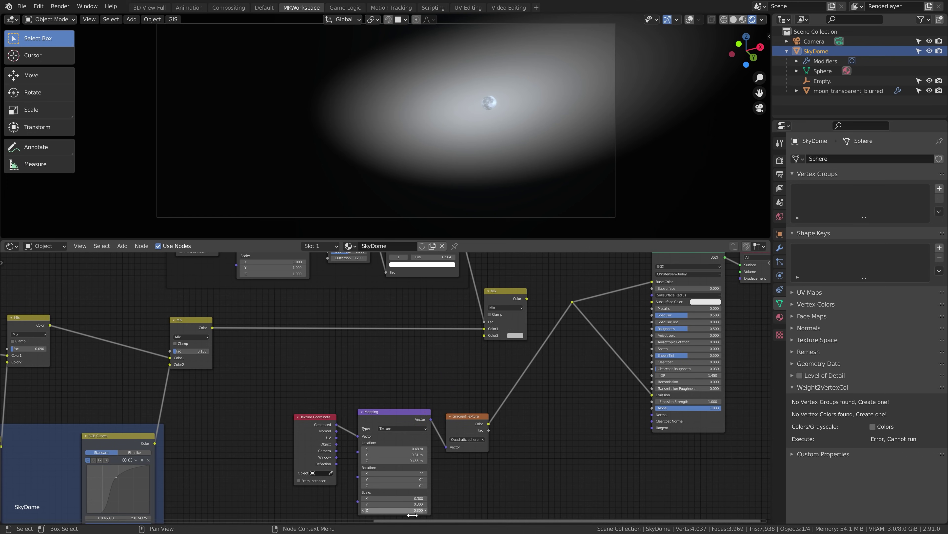
pyautogui.write('.25')
pyautogui.press('Return')
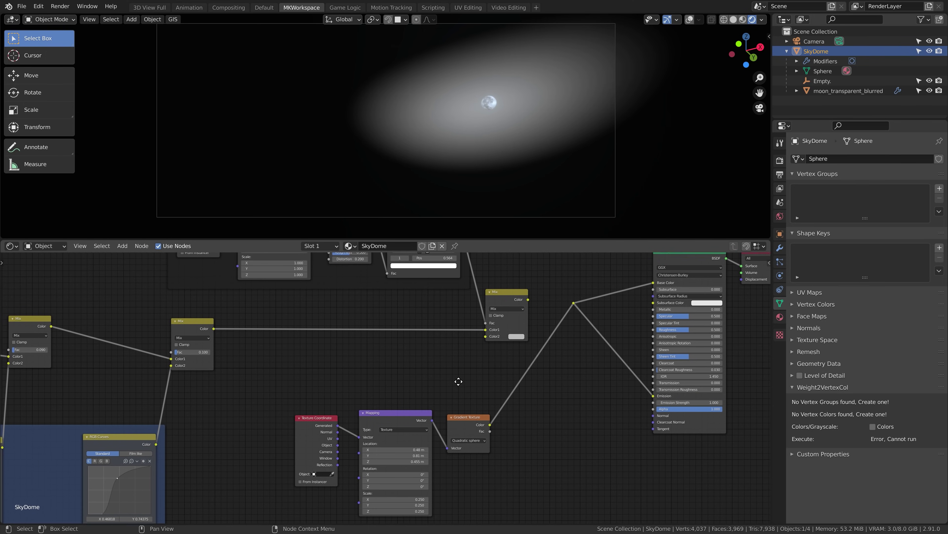
# Insert a ColorRamp node between the duplicated Gradient Texture and the reroute point
pyautogui.moveTo(459, 381); pyautogui.dragTo(457, 397, button='middle')
pyautogui.hotkey('shift', 'a')
pyautogui.write('ramp')
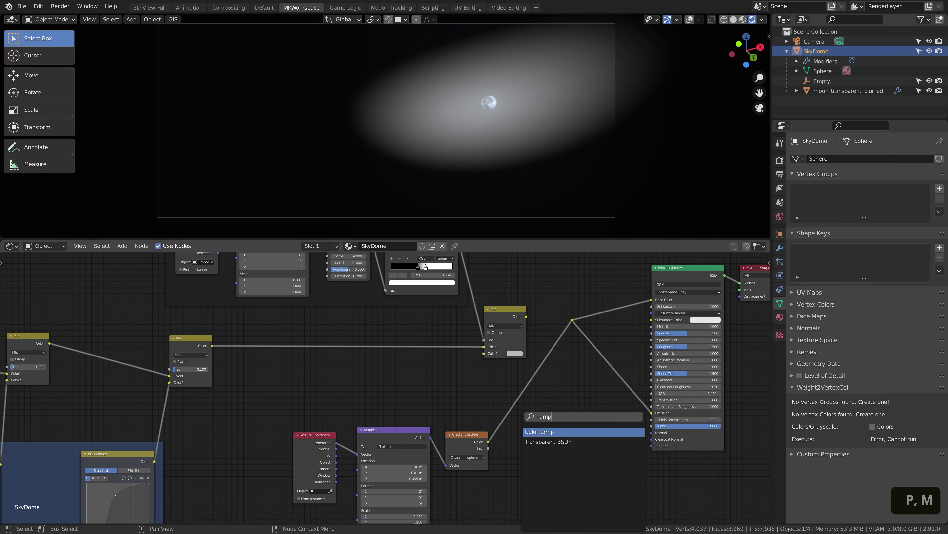
pyautogui.press('Return')
pyautogui.click(539, 407)
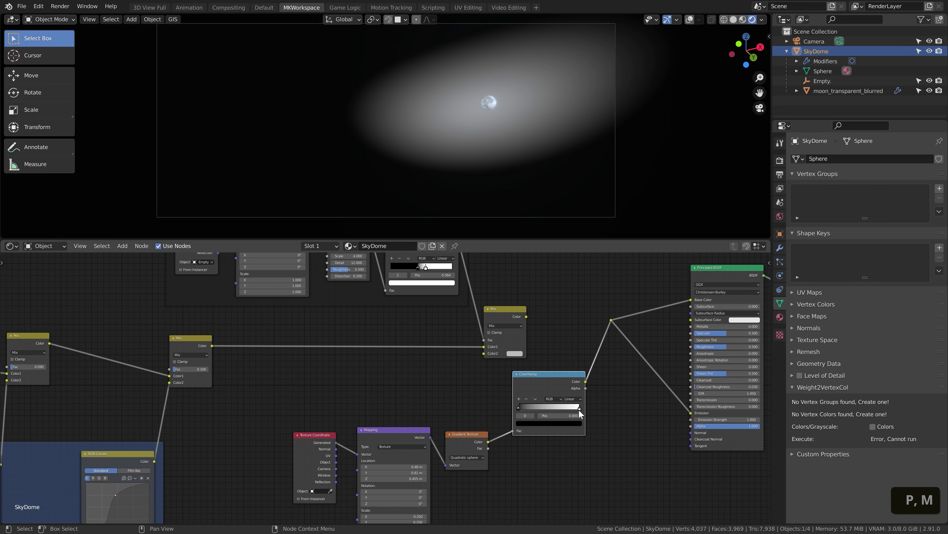
# Change the new ColorRamp's white stop to a greyish blue and its black stop to a very dark blue
pyautogui.click(579, 408)
pyautogui.click(570, 425)
pyautogui.moveTo(549, 348); pyautogui.dragTo(568, 352)
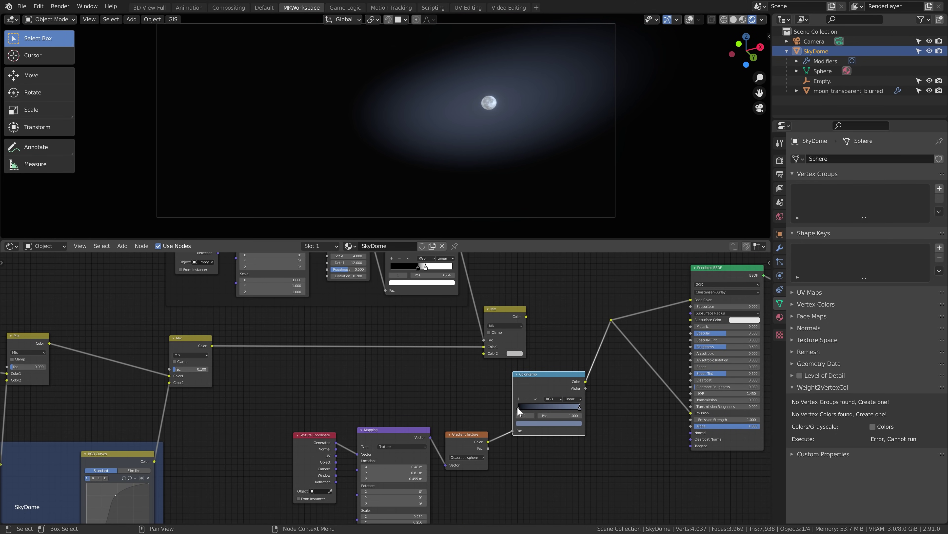
pyautogui.click(518, 407)
pyautogui.click(570, 423)
pyautogui.moveTo(568, 380); pyautogui.dragTo(546, 353)
pyautogui.press('Return')
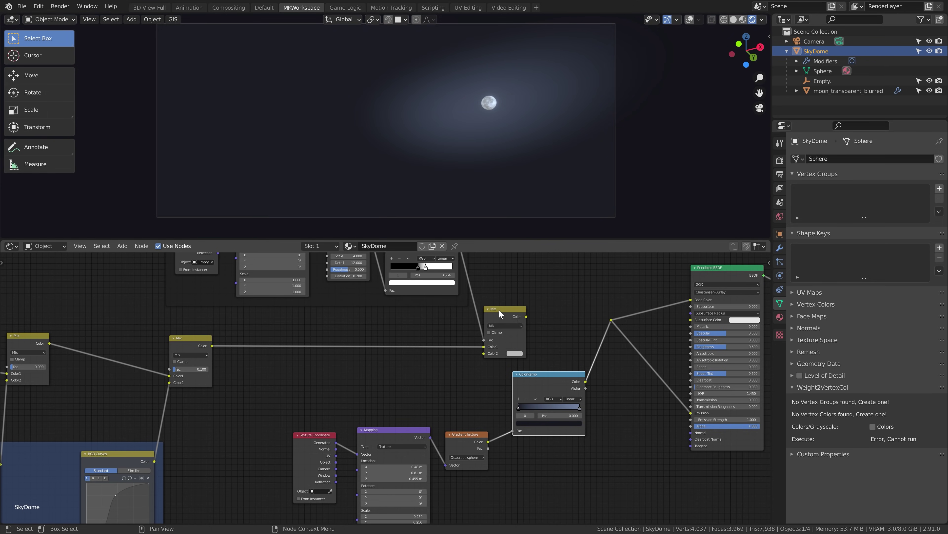
# Move the cloud Mix node clear of the ColorRamp and fine-tune the brightness of the ramp's dark stop
pyautogui.moveTo(498, 309); pyautogui.dragTo(560, 299)
pyautogui.click(549, 423)
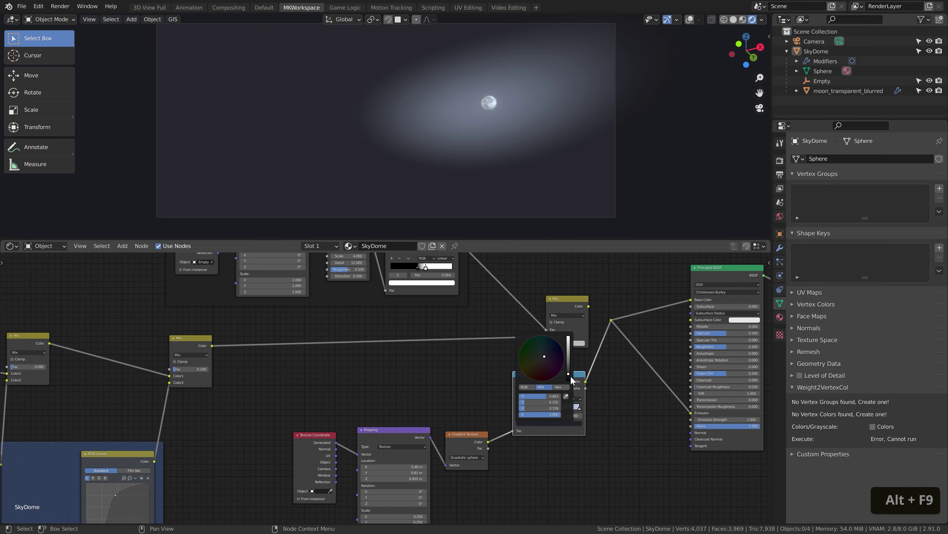
pyautogui.moveTo(570, 376); pyautogui.dragTo(569, 375)
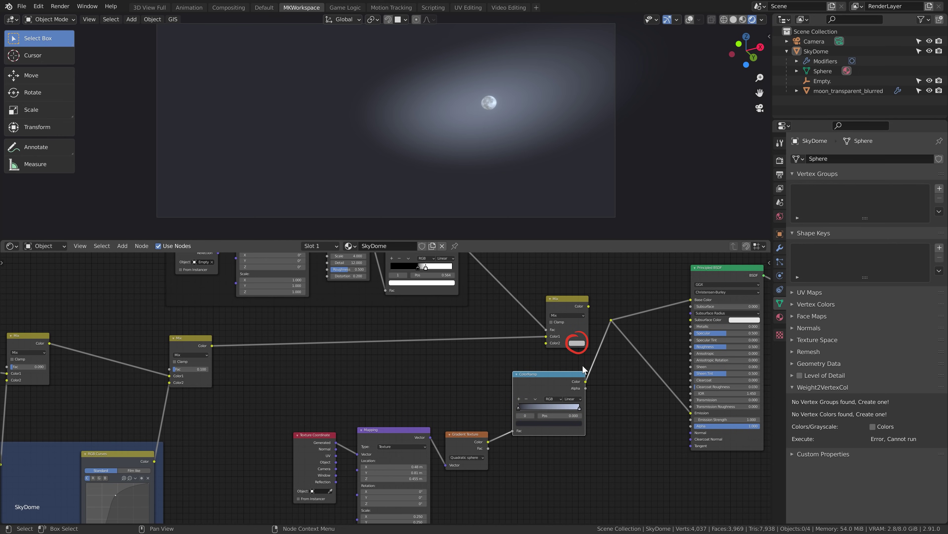
# Connect the ColorRamp's Color to the Mix node's Color2 and the Mix output to the reroute point, and check the camera view
pyautogui.moveTo(587, 382); pyautogui.dragTo(545, 342)
pyautogui.moveTo(588, 305); pyautogui.dragTo(611, 320)
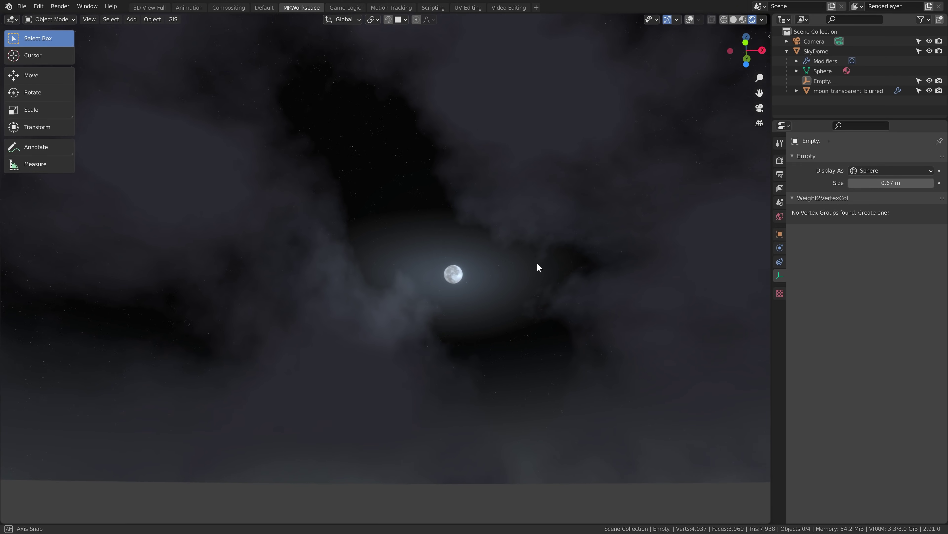
pyautogui.moveTo(538, 266); pyautogui.dragTo(179, 264, button='middle')
pyautogui.press('KP_0')
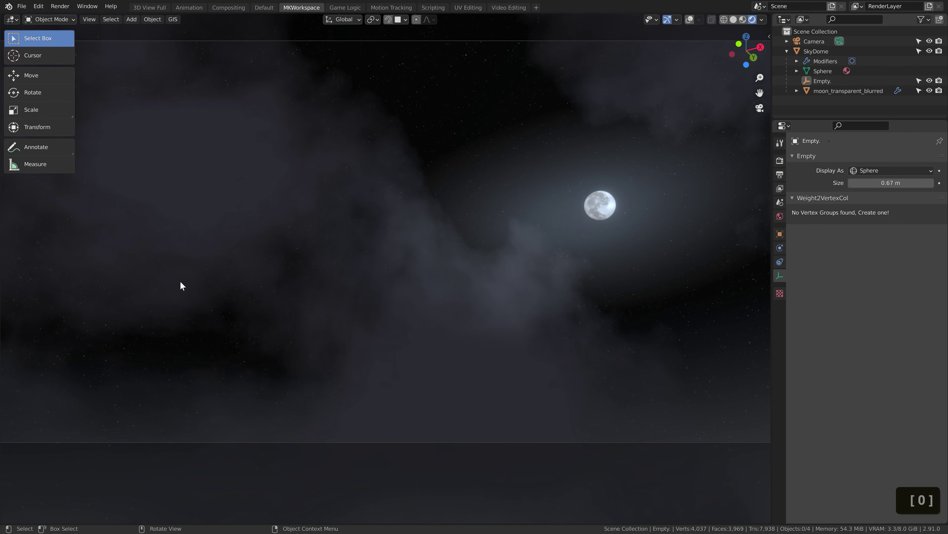
# Set the Turbulence force field's size to 6 and return the animation to its first frame
pyautogui.click(451, 259)
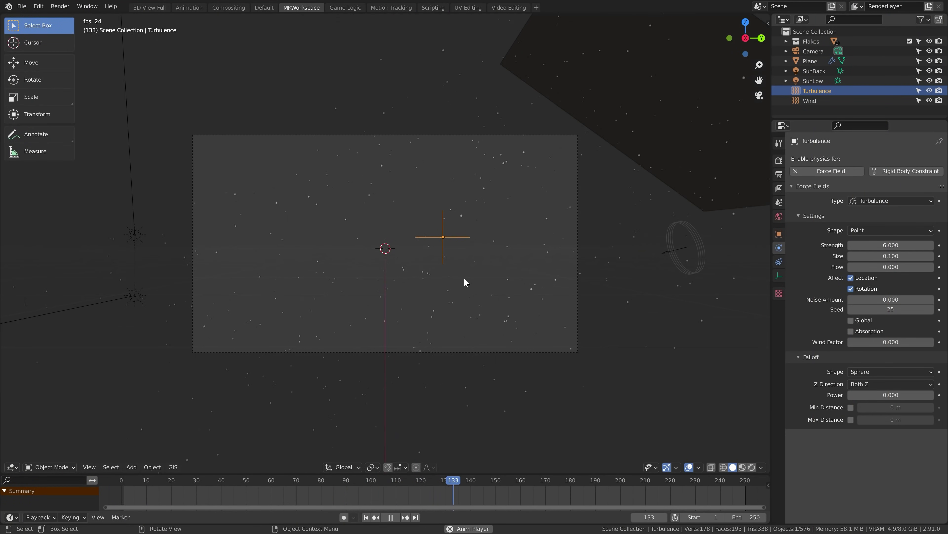
pyautogui.click(891, 256)
pyautogui.write('6')
pyautogui.press('Return')
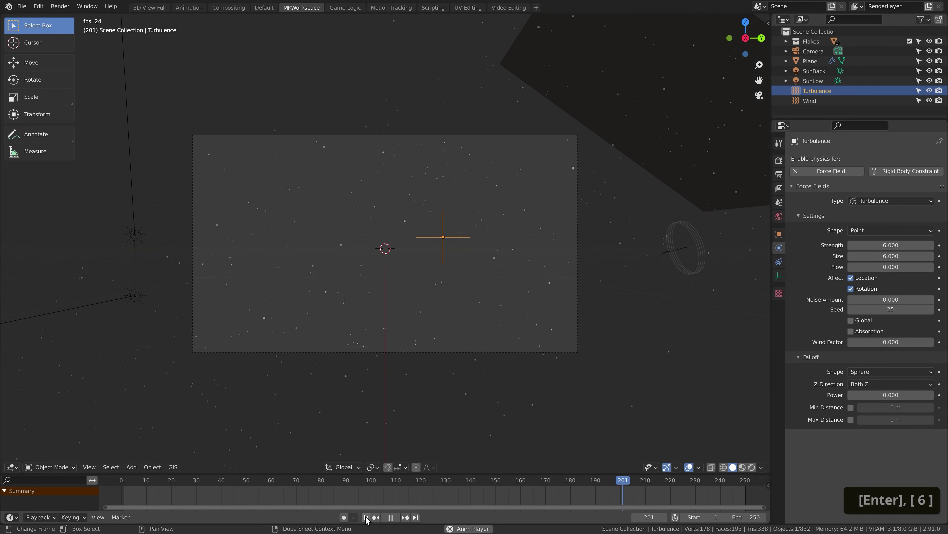
pyautogui.click(367, 517)
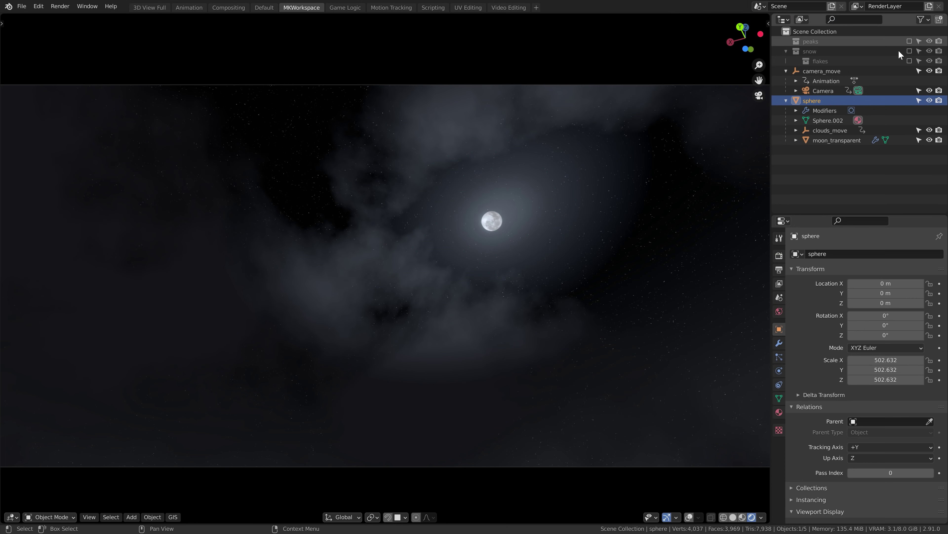
# Enable the snow and peaks collections in the night sky scene
pyautogui.click(909, 51)
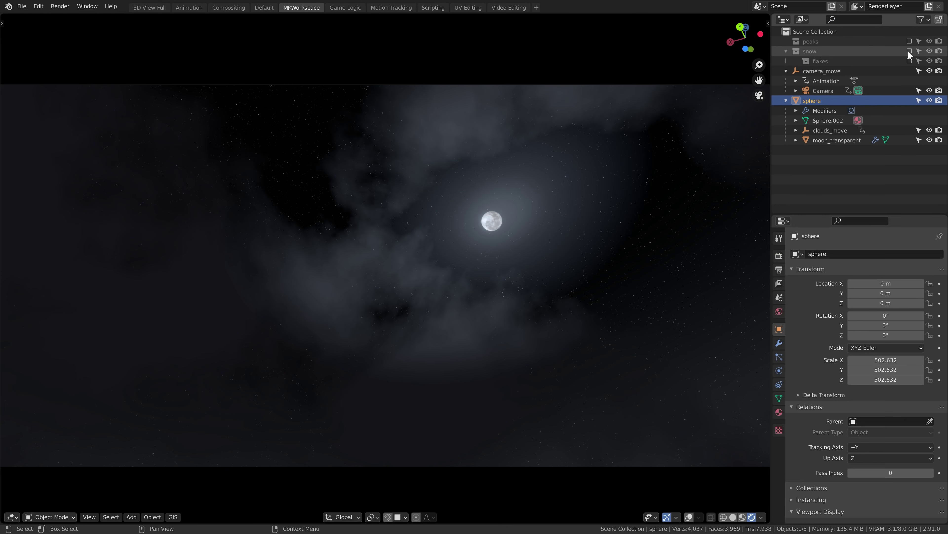
pyautogui.click(910, 51)
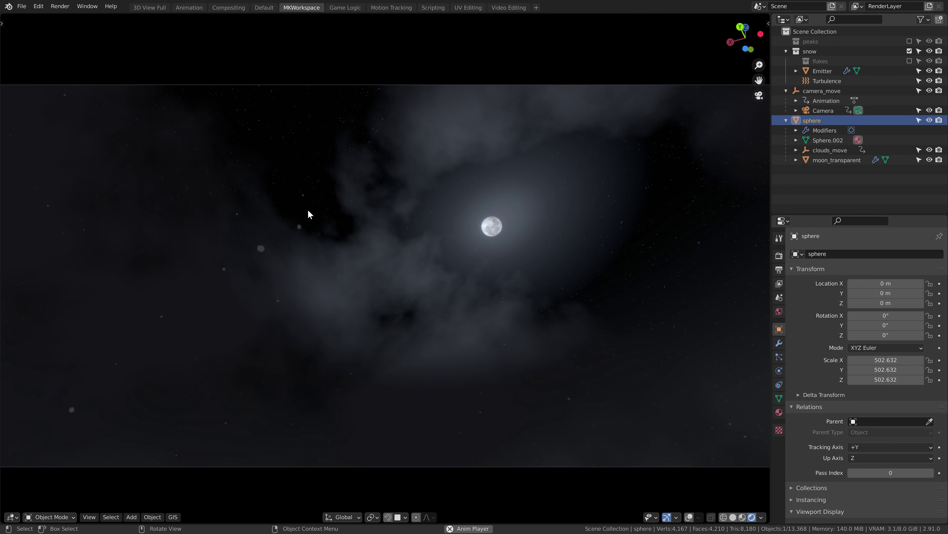
pyautogui.click(910, 41)
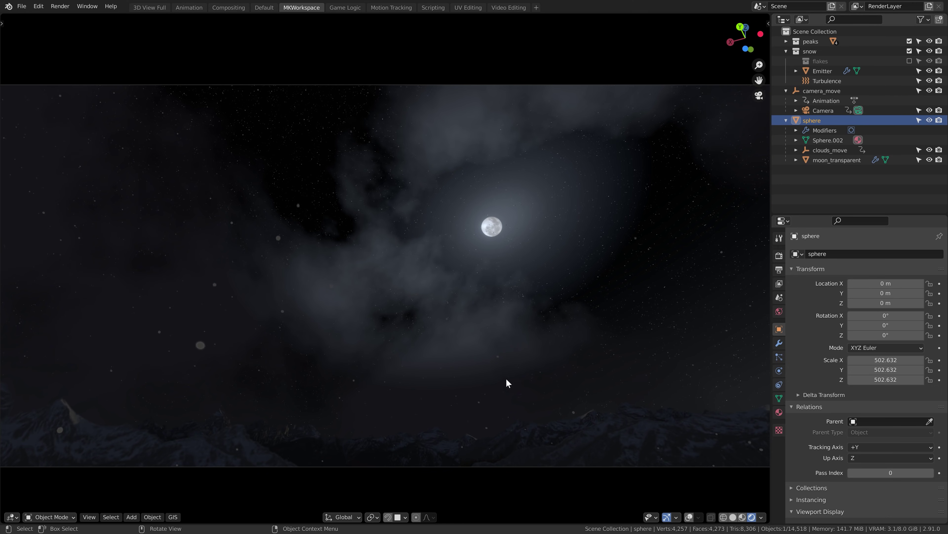